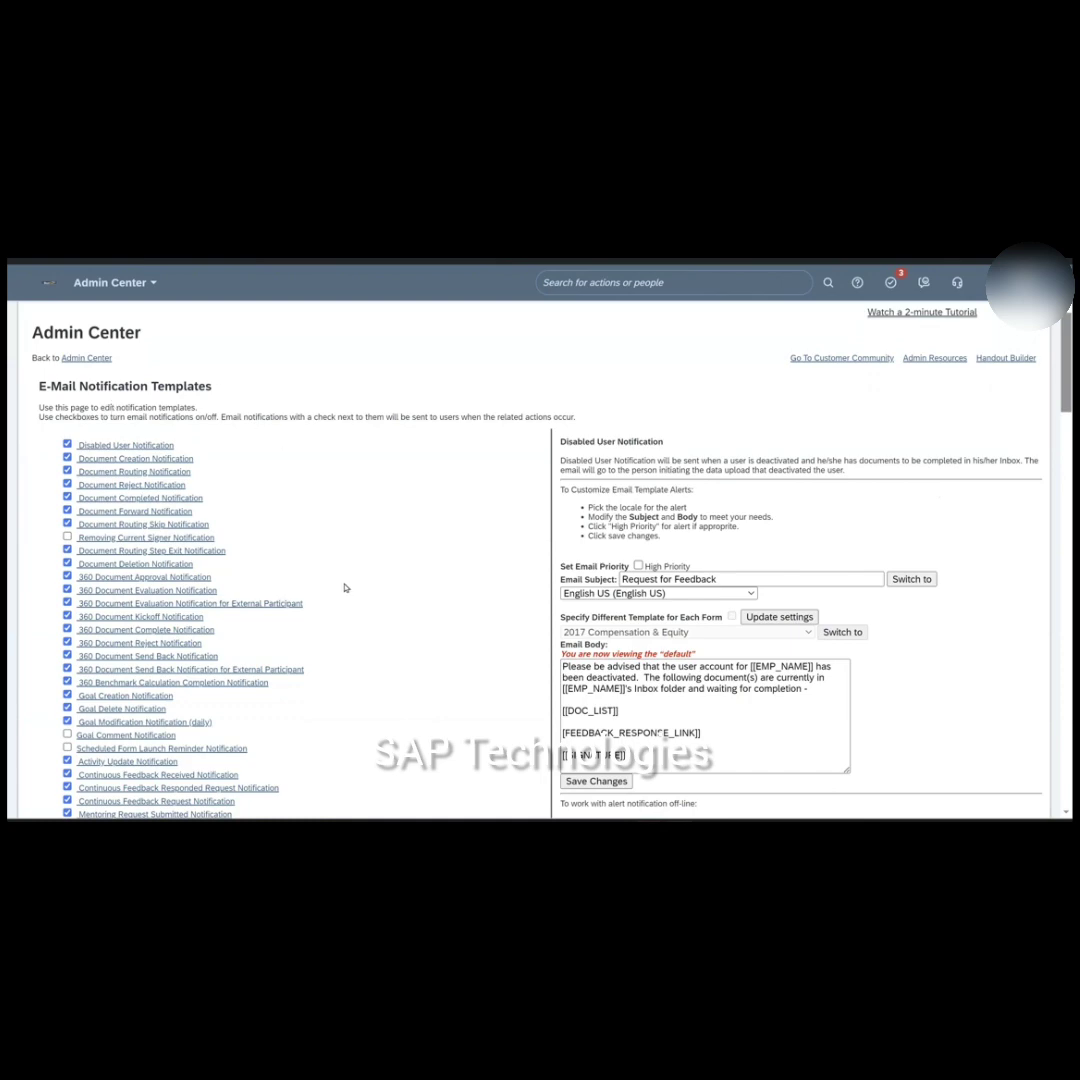
- Search the notification list for "Conting" and open the Contingent Workers Hire Notification template
scroll(345, 588, down, 10)
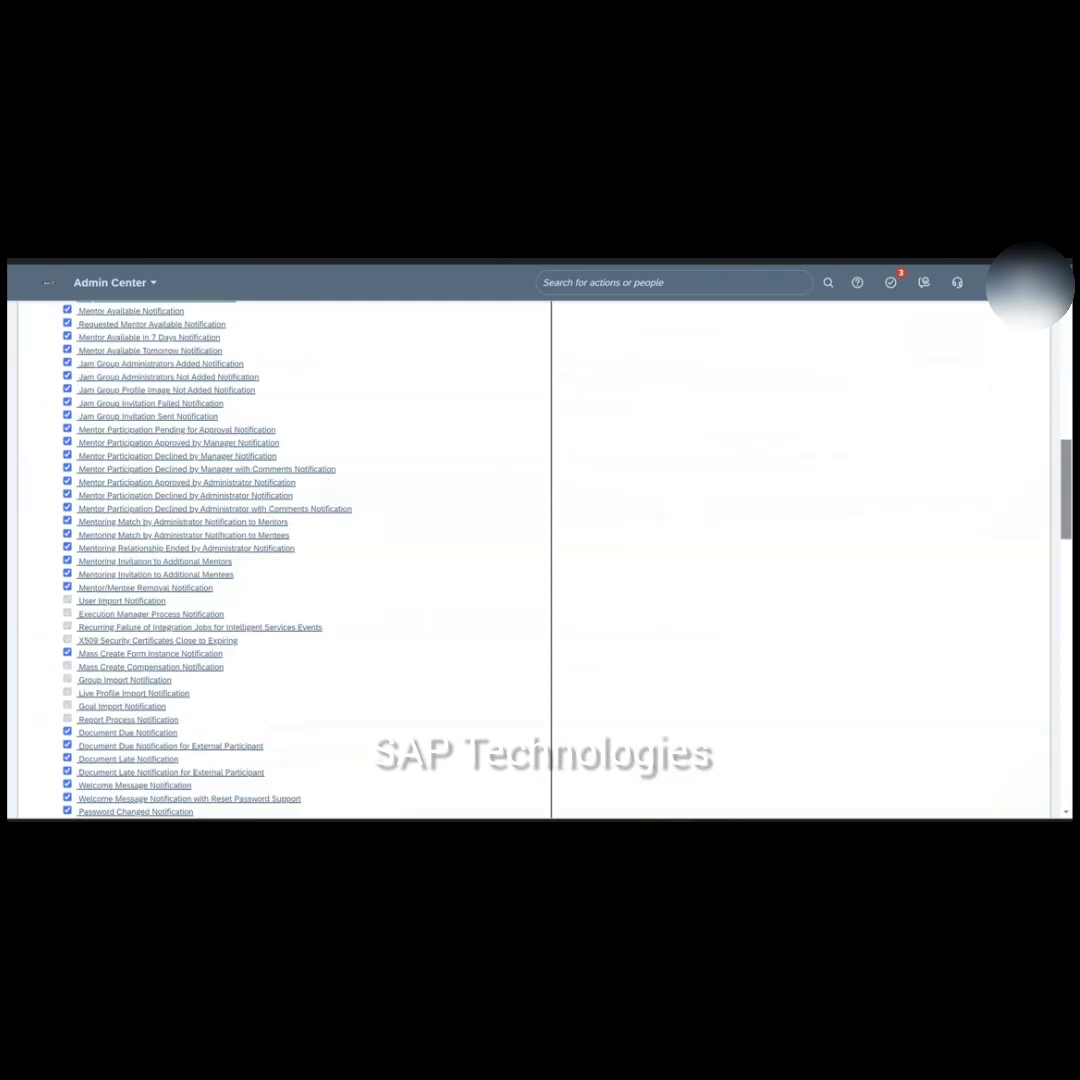
scroll(345, 588, down, 3)
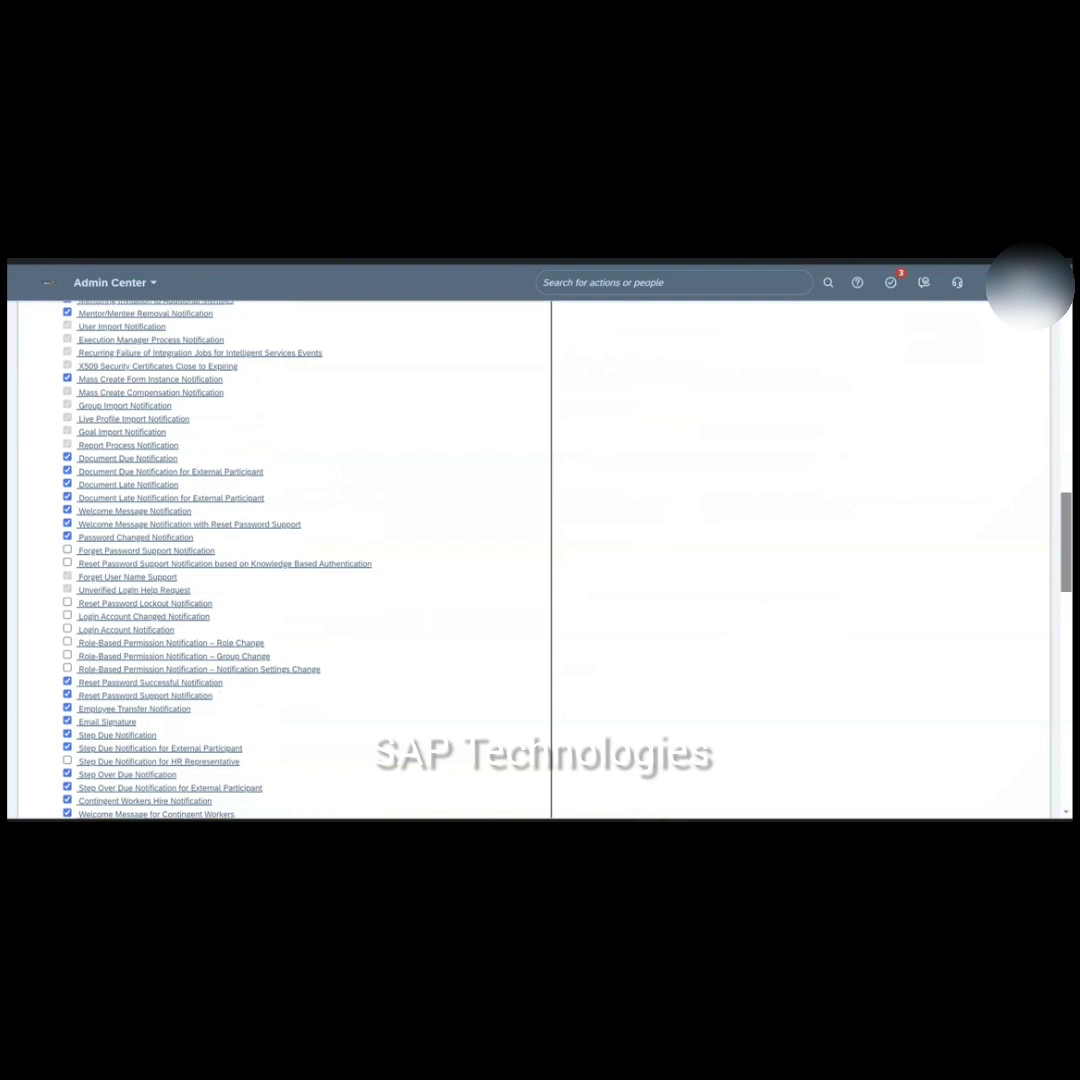
key(ctrl+f)
text(Conting)
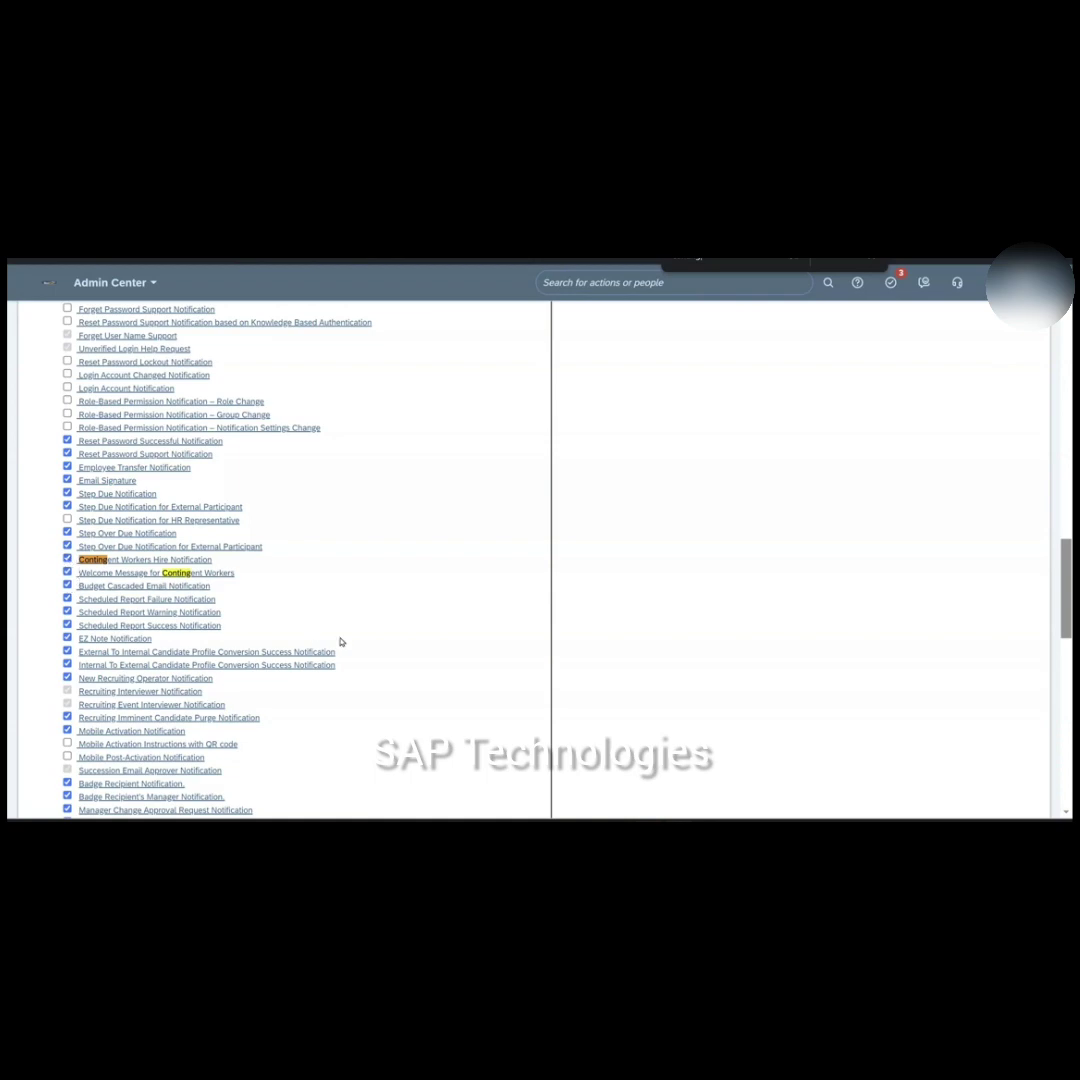
scroll(300, 560, down, 10)
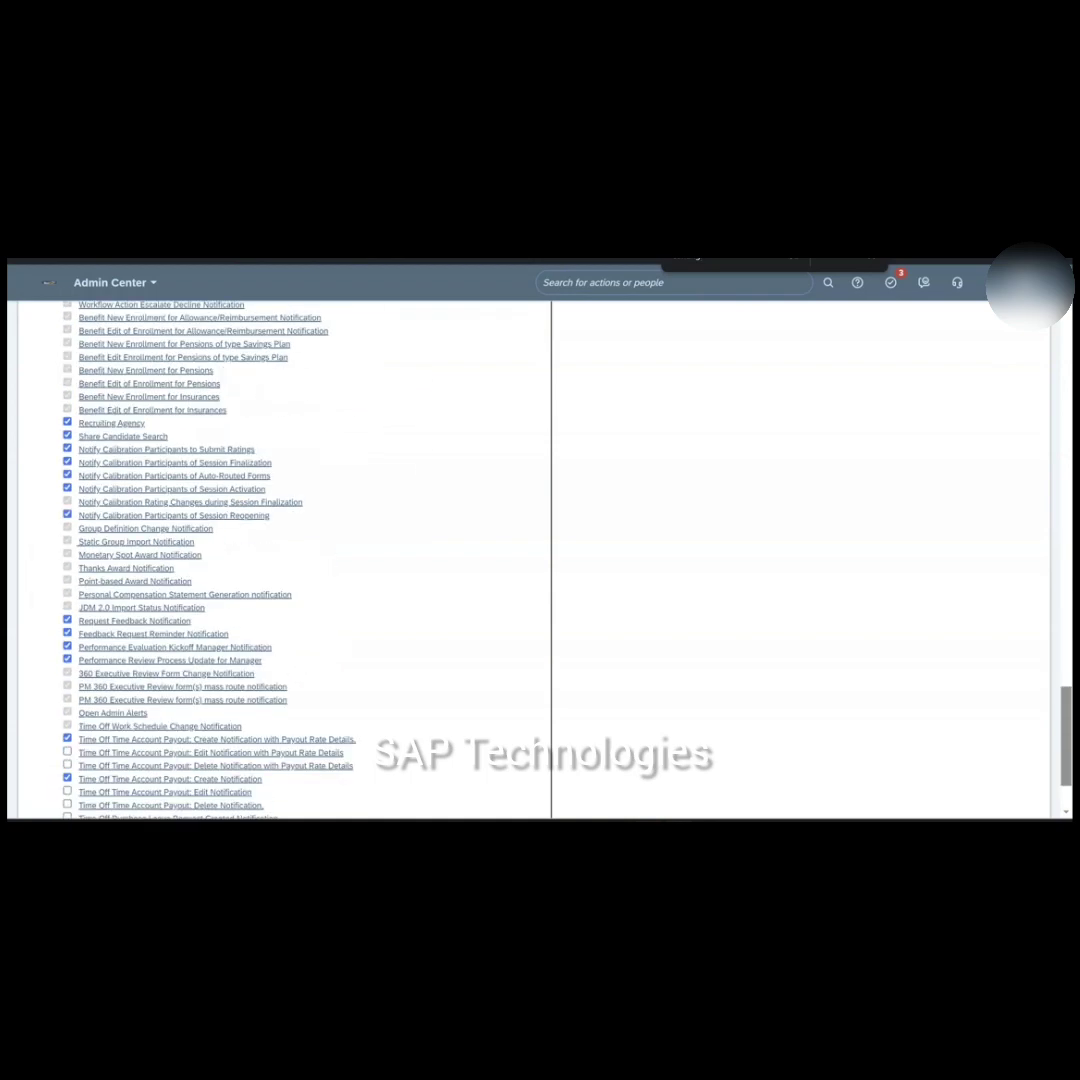
scroll(131, 780, down, 2)
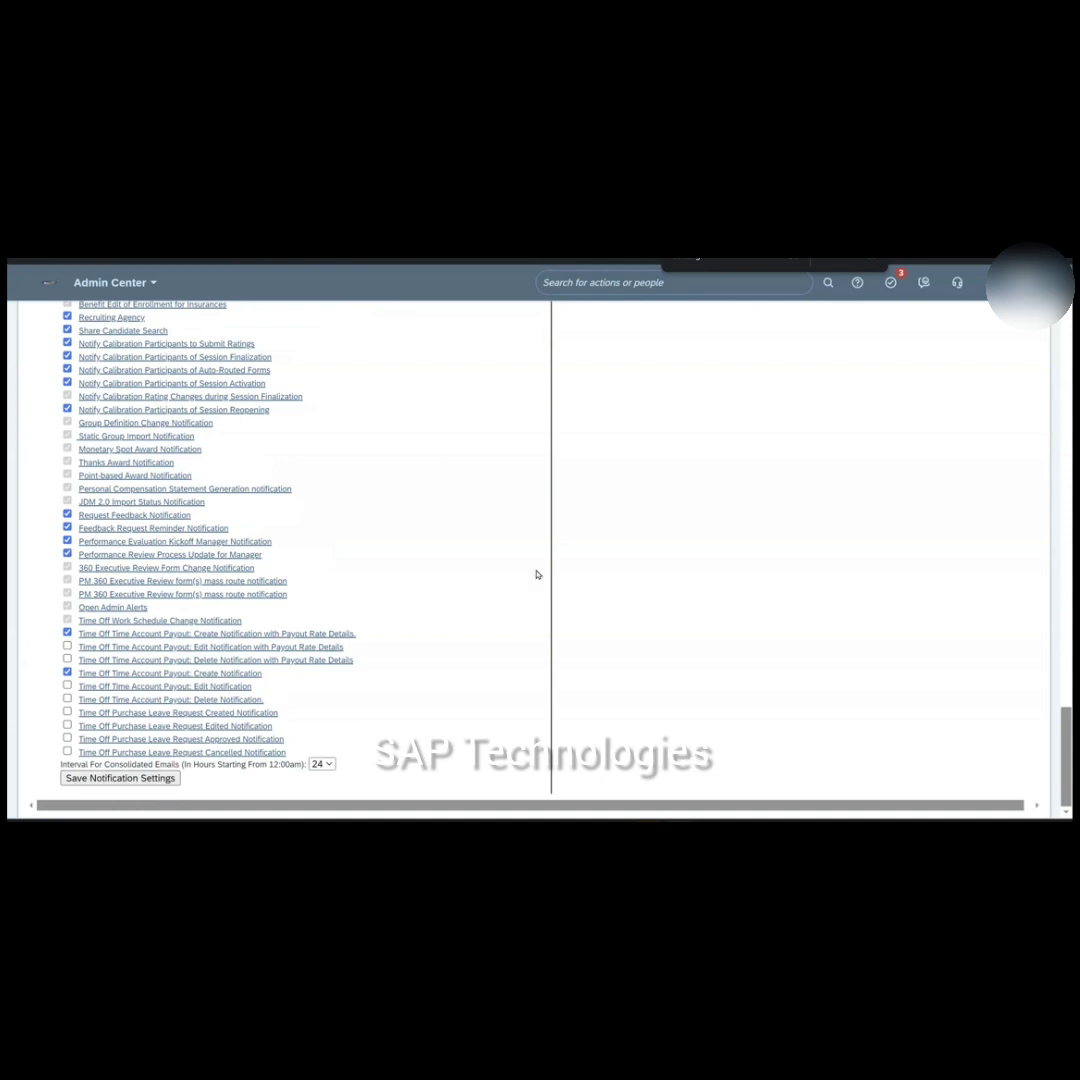
scroll(535, 575, right, 1)
scroll(280, 560, up, 15)
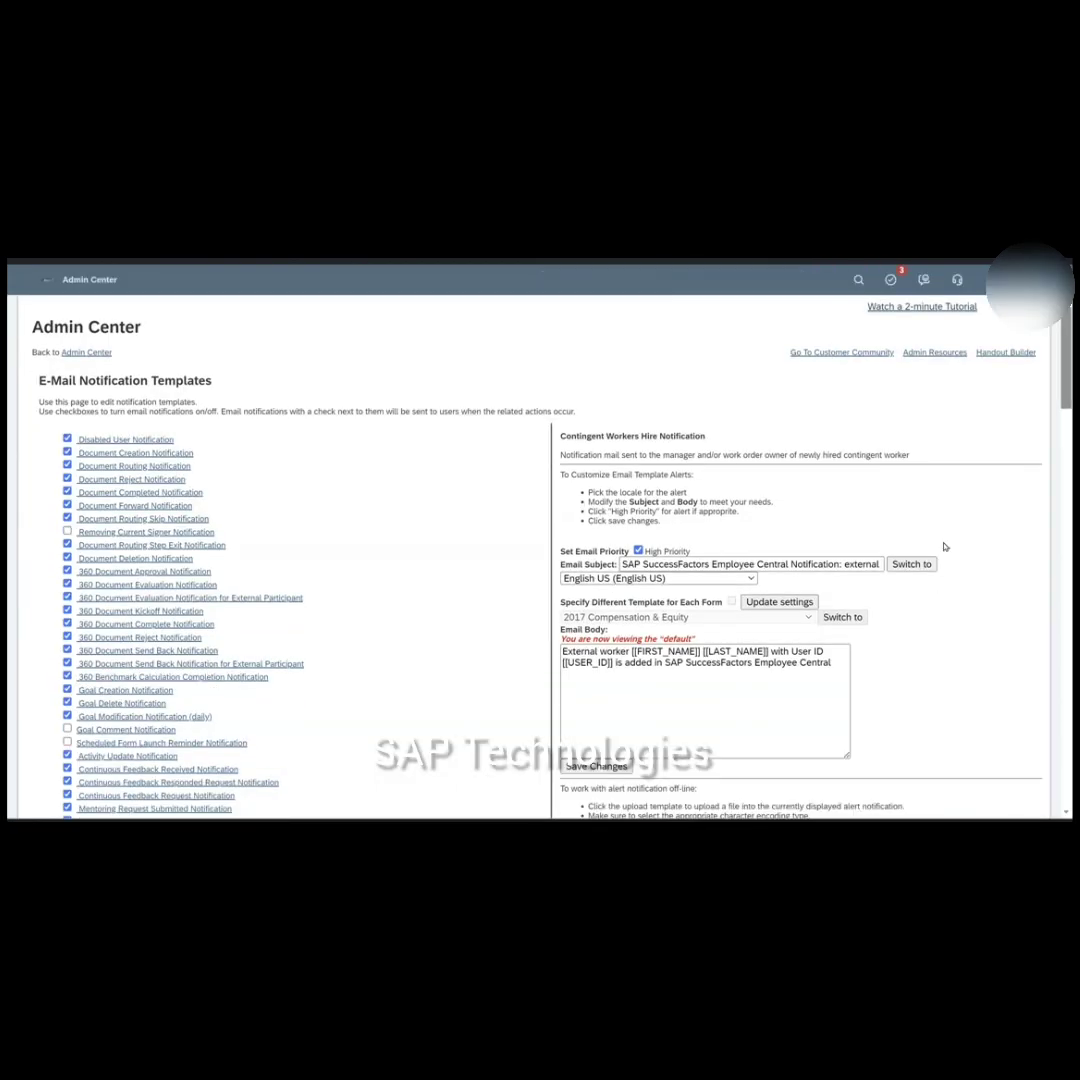
- Examine the Contingent Workers Hire Notification's priority, email subject, email body and offline template options
scroll(945, 547, down, 1)
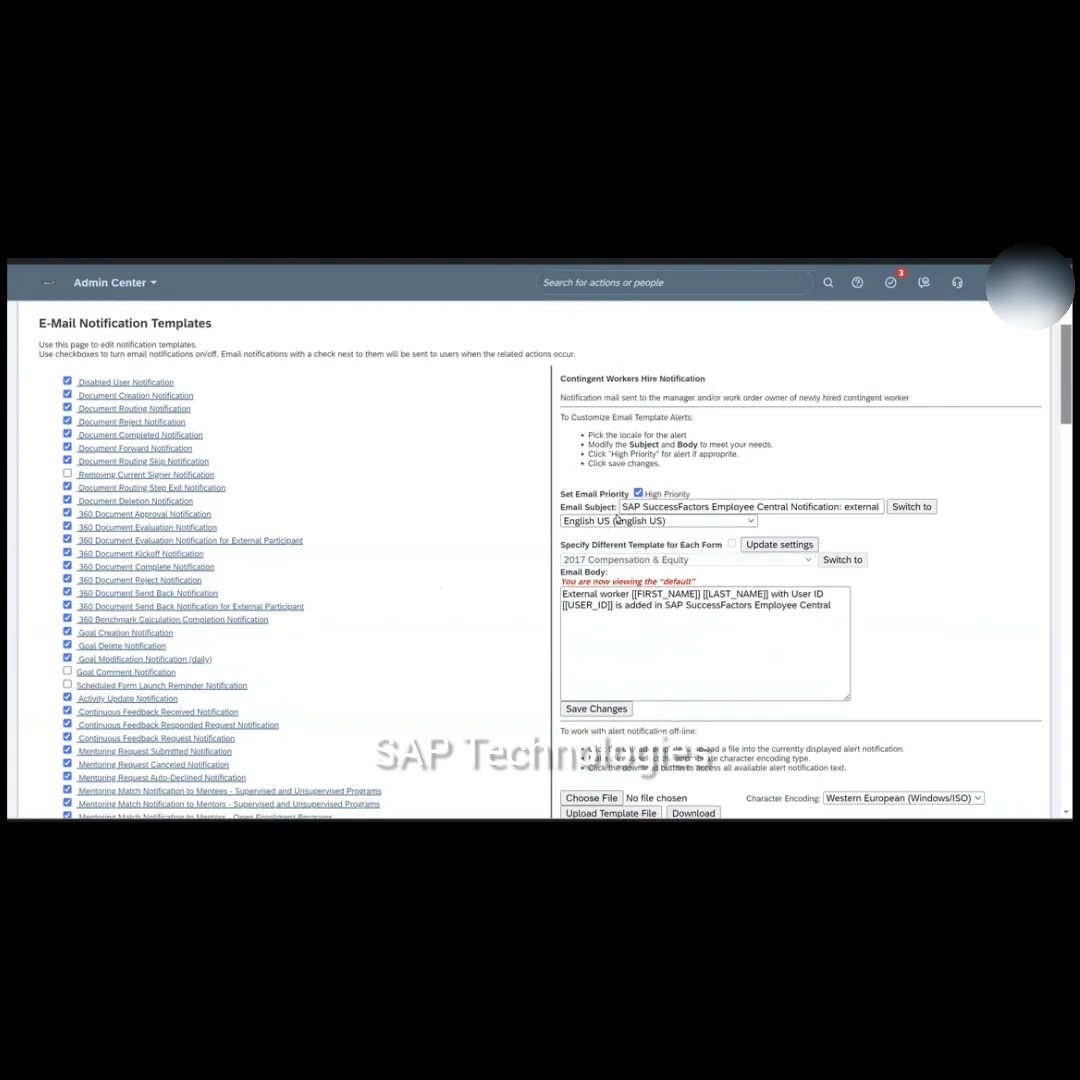
click(722, 507)
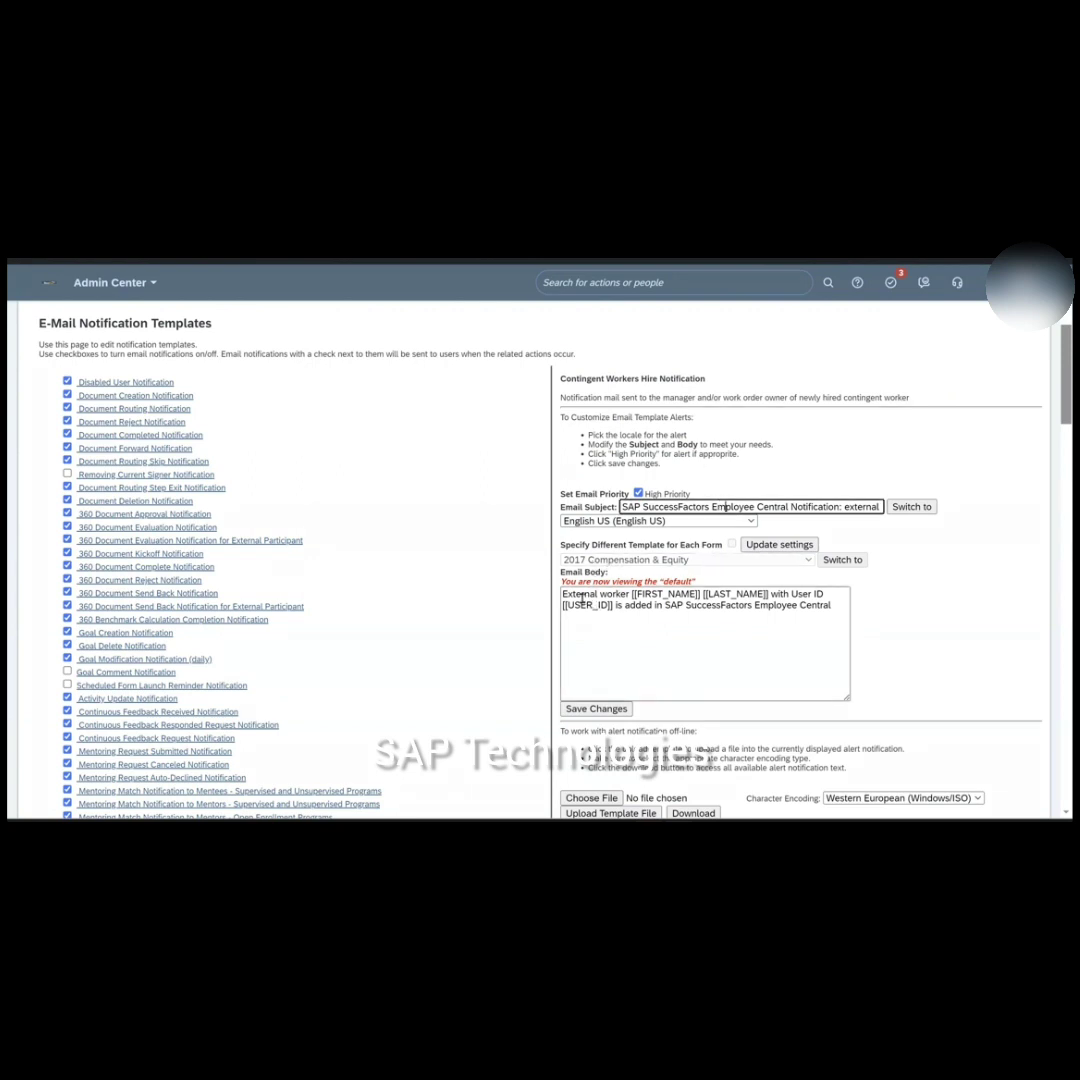
drag(582, 599, 652, 606)
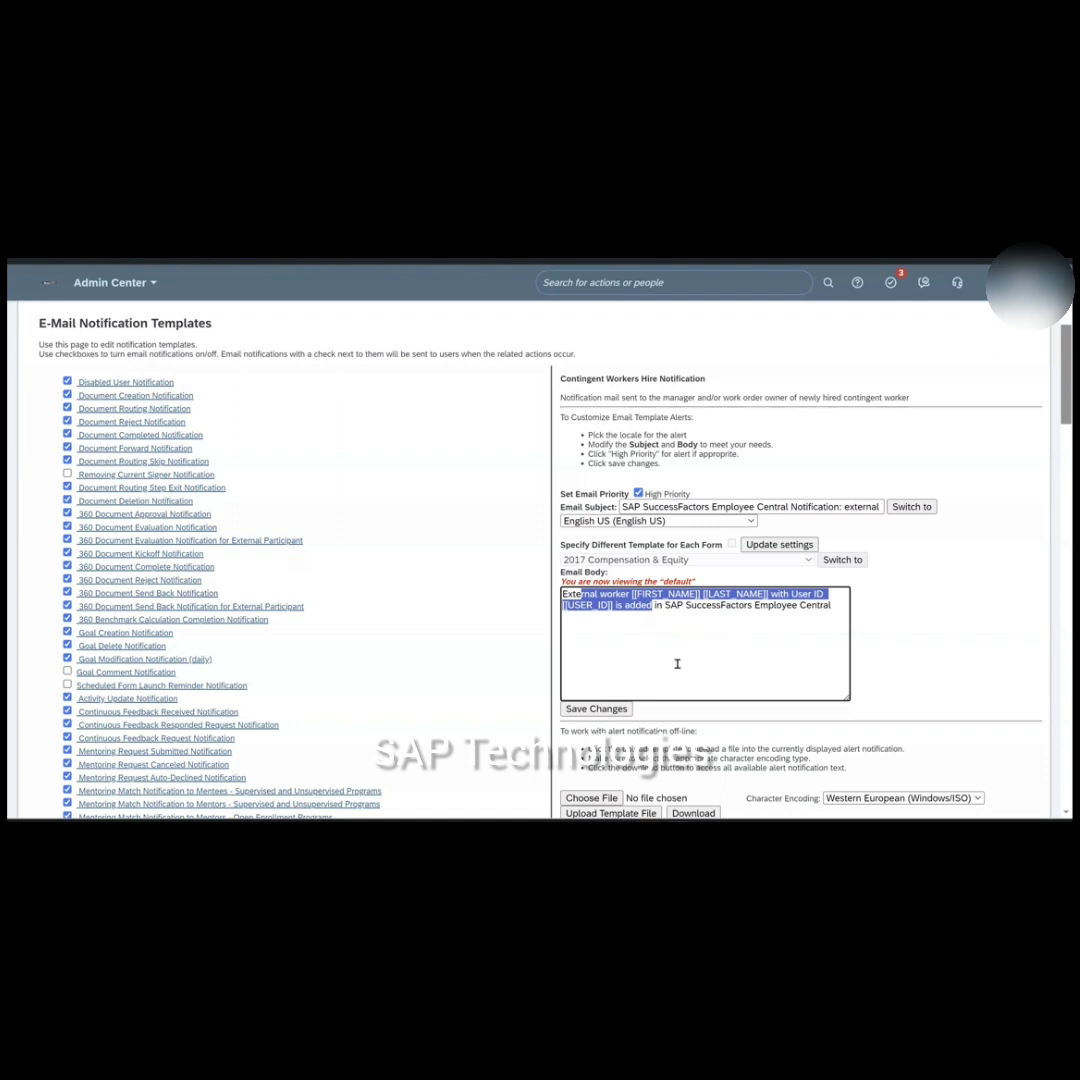
scroll(687, 622, down, 2)
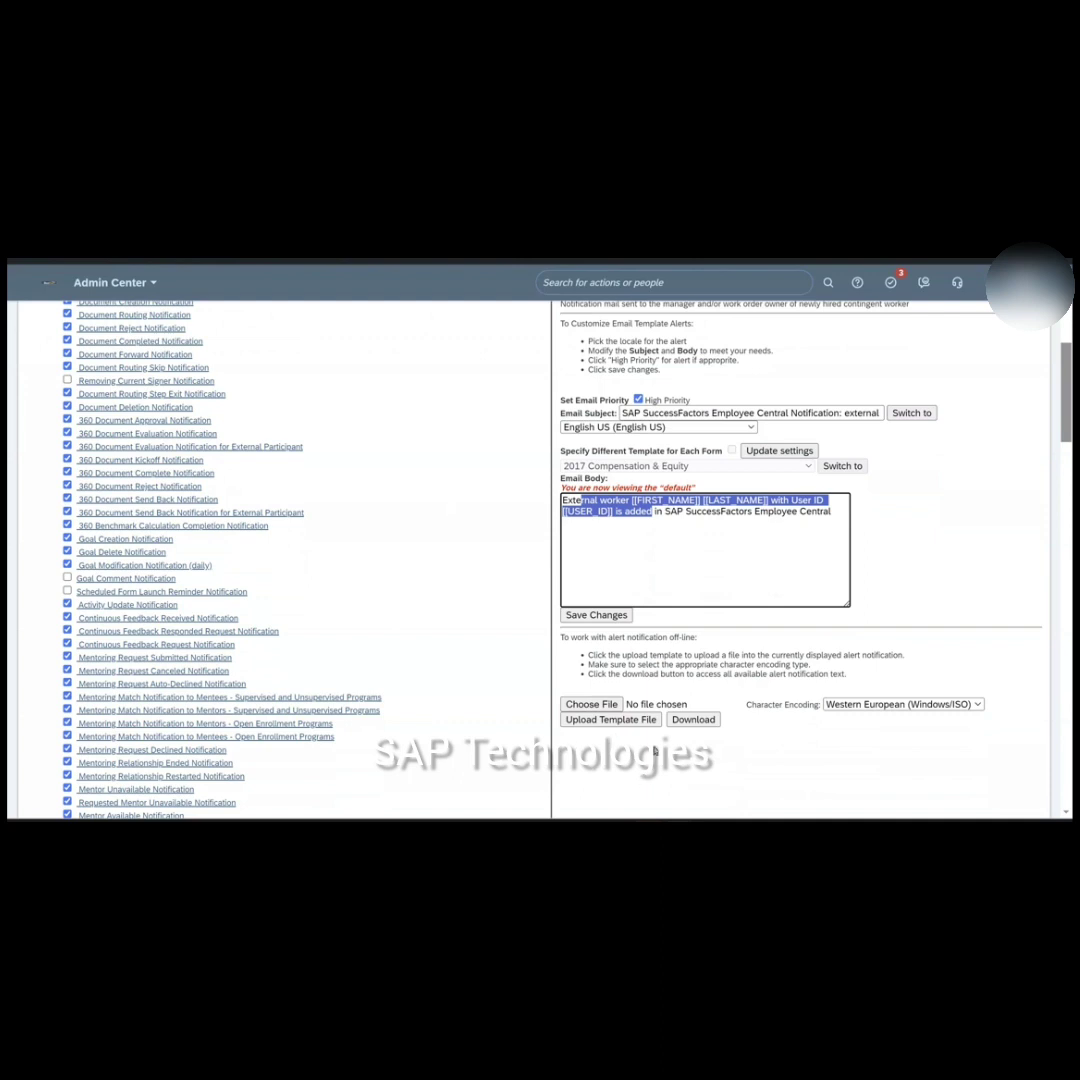
click(663, 550)
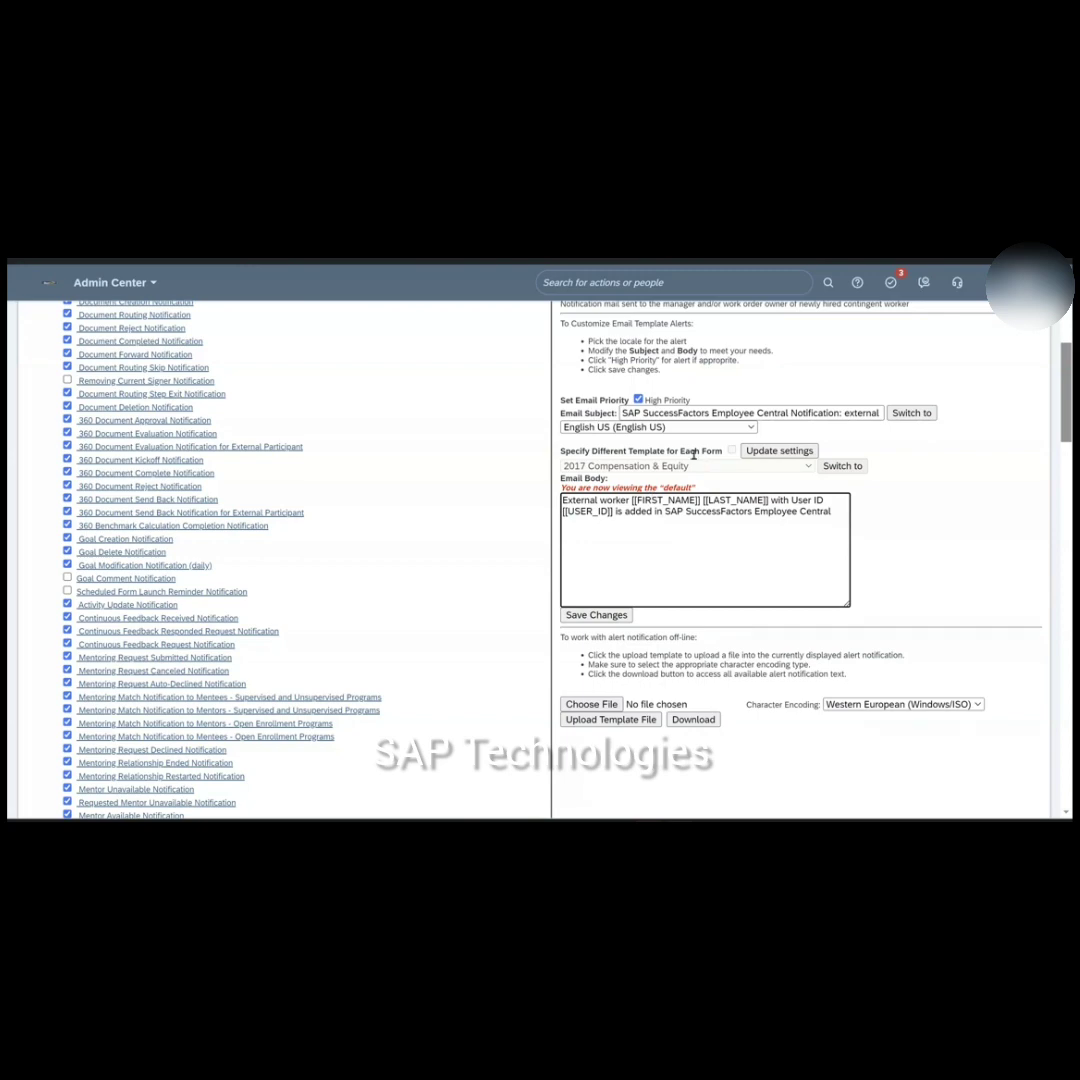
scroll(605, 383, up, 3)
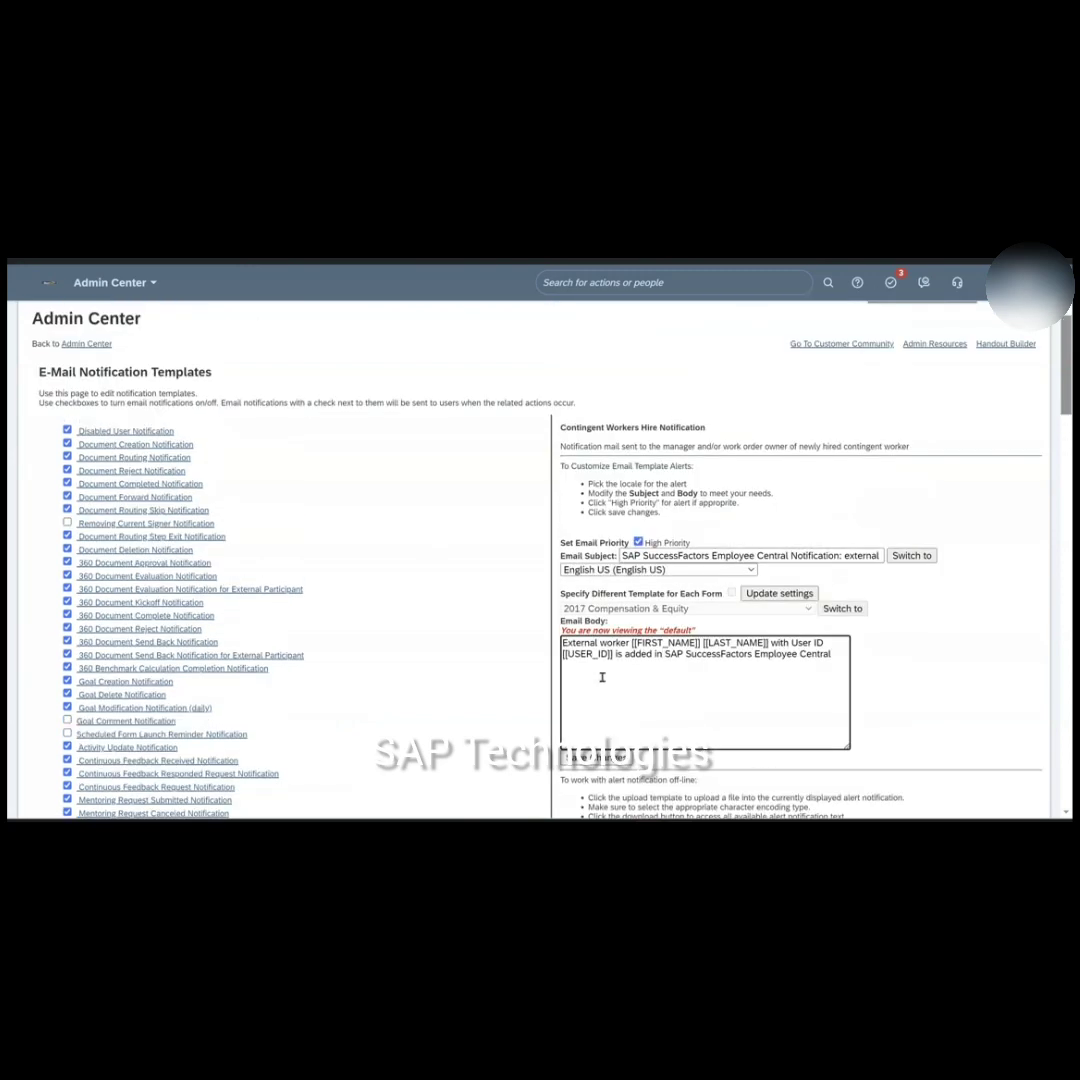
- Download the alert template to the Desktop as the ZIP archive EMPLOYMENT_CWK_HIRE_NOTIFICATION (1)
scroll(663, 652, down, 2)
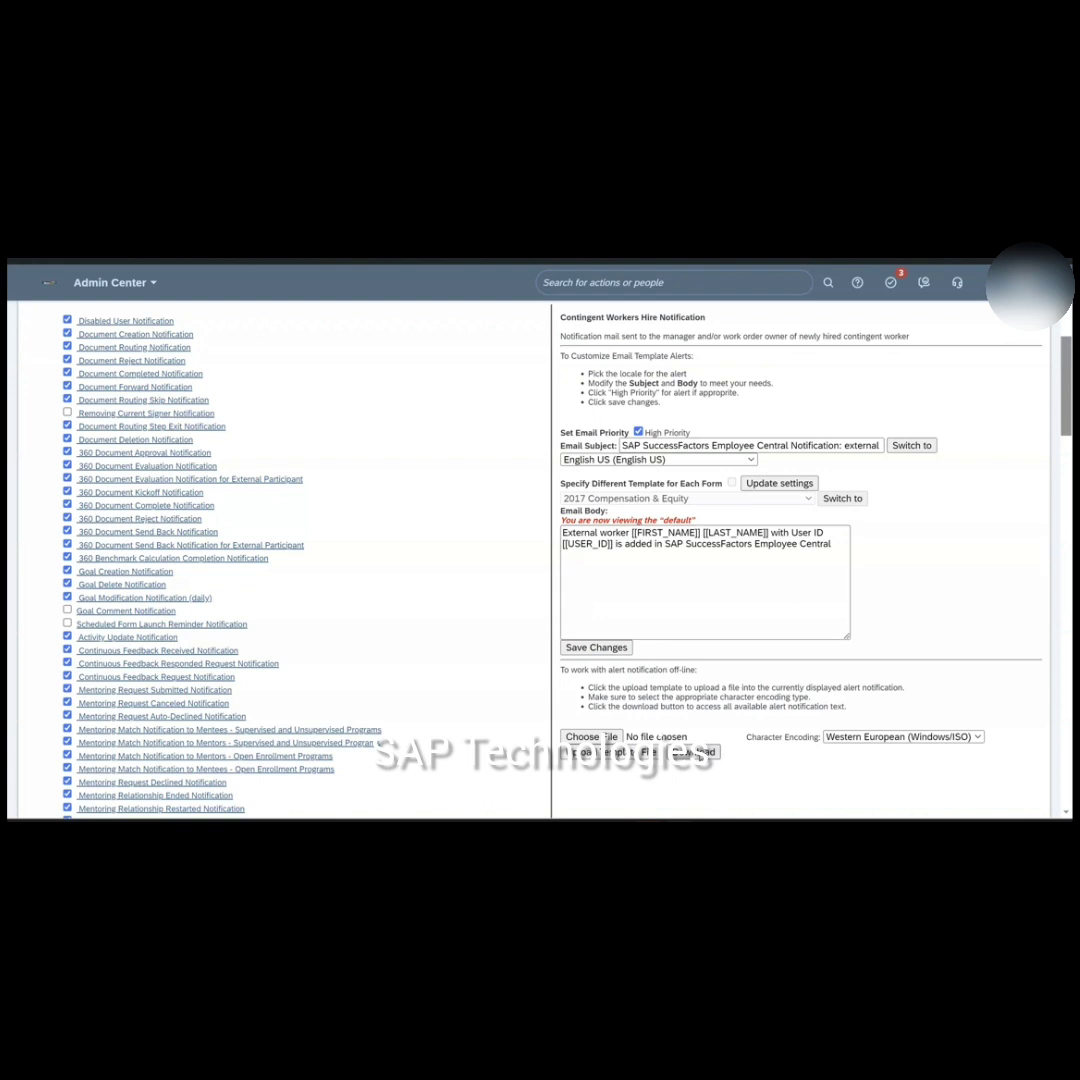
click(706, 753)
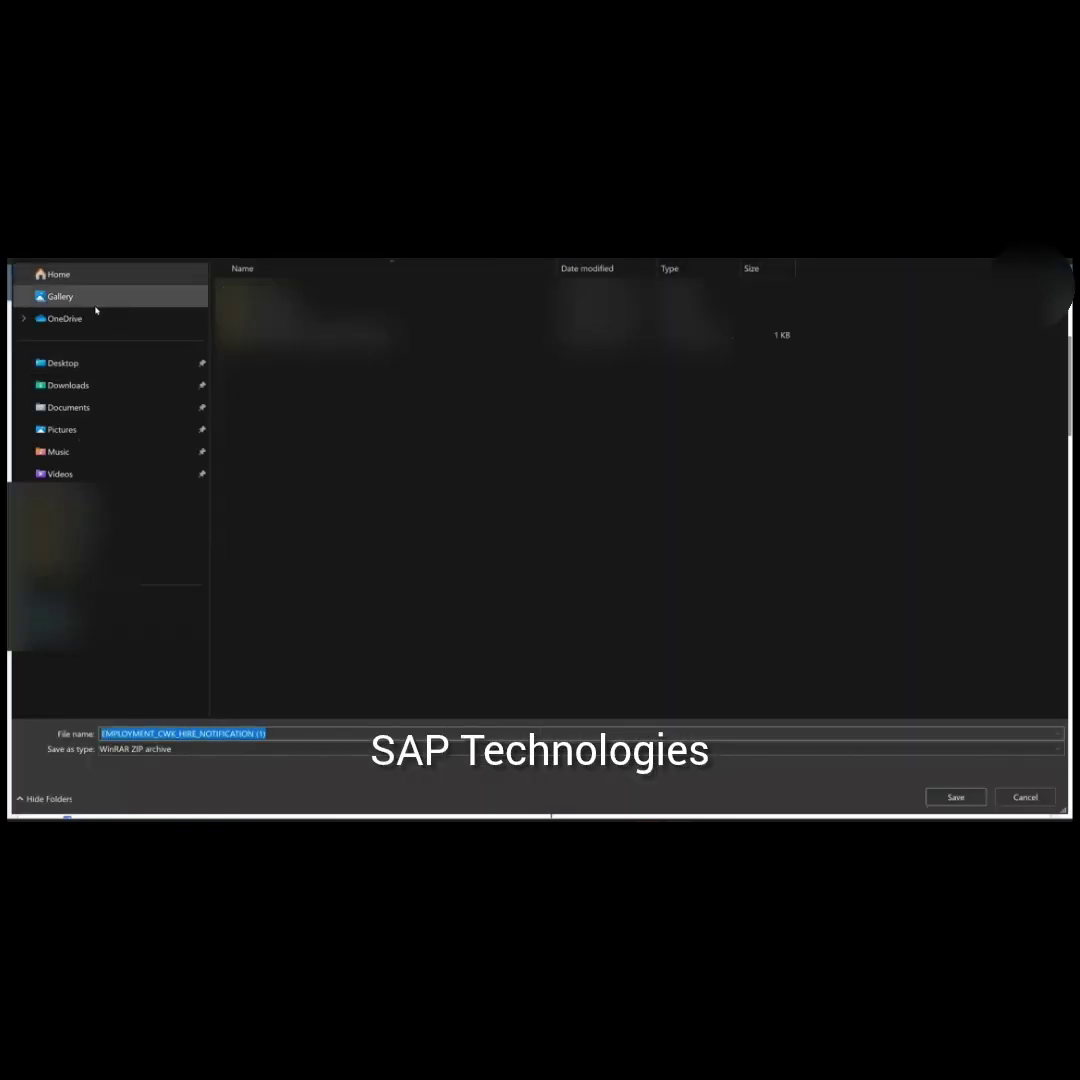
click(90, 365)
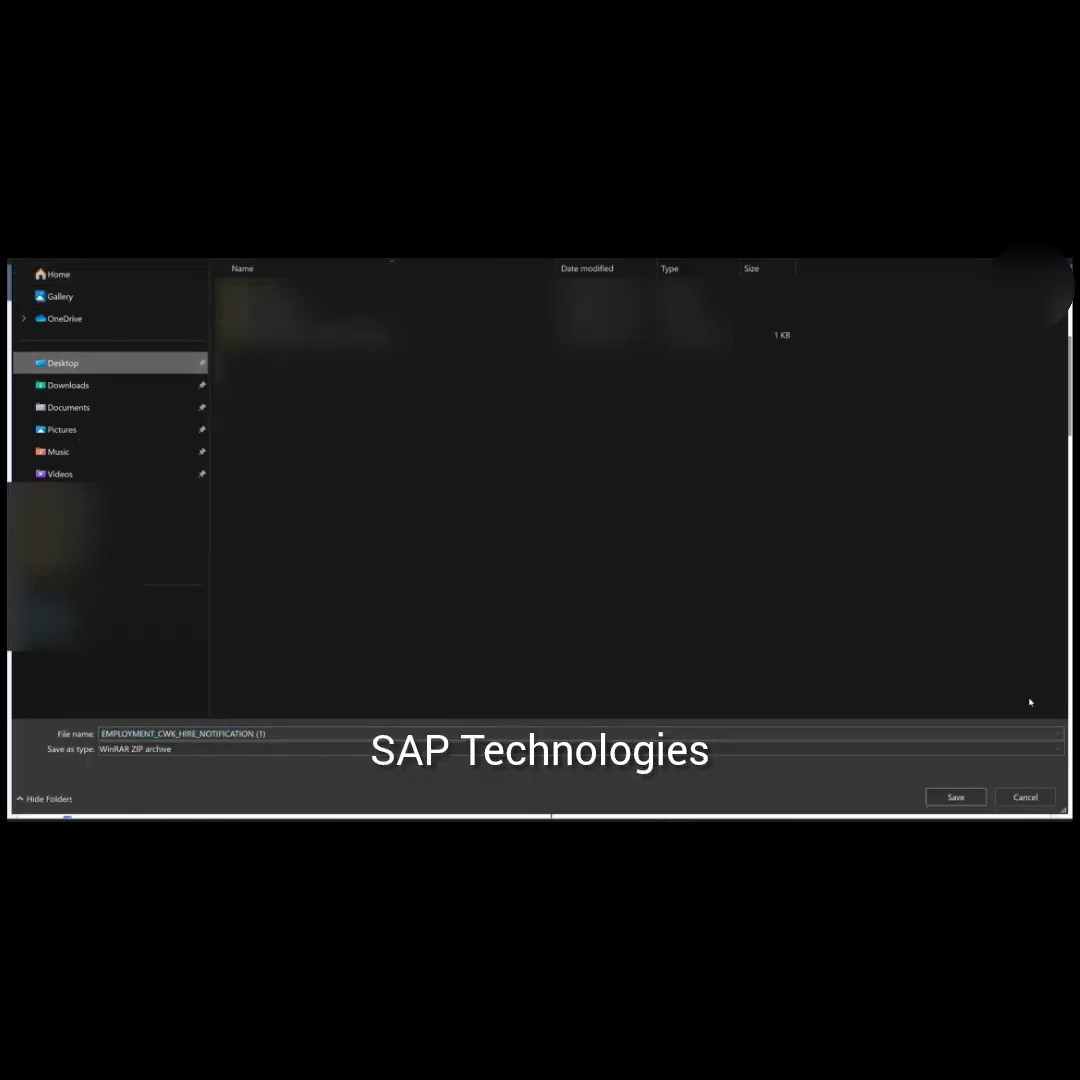
click(956, 797)
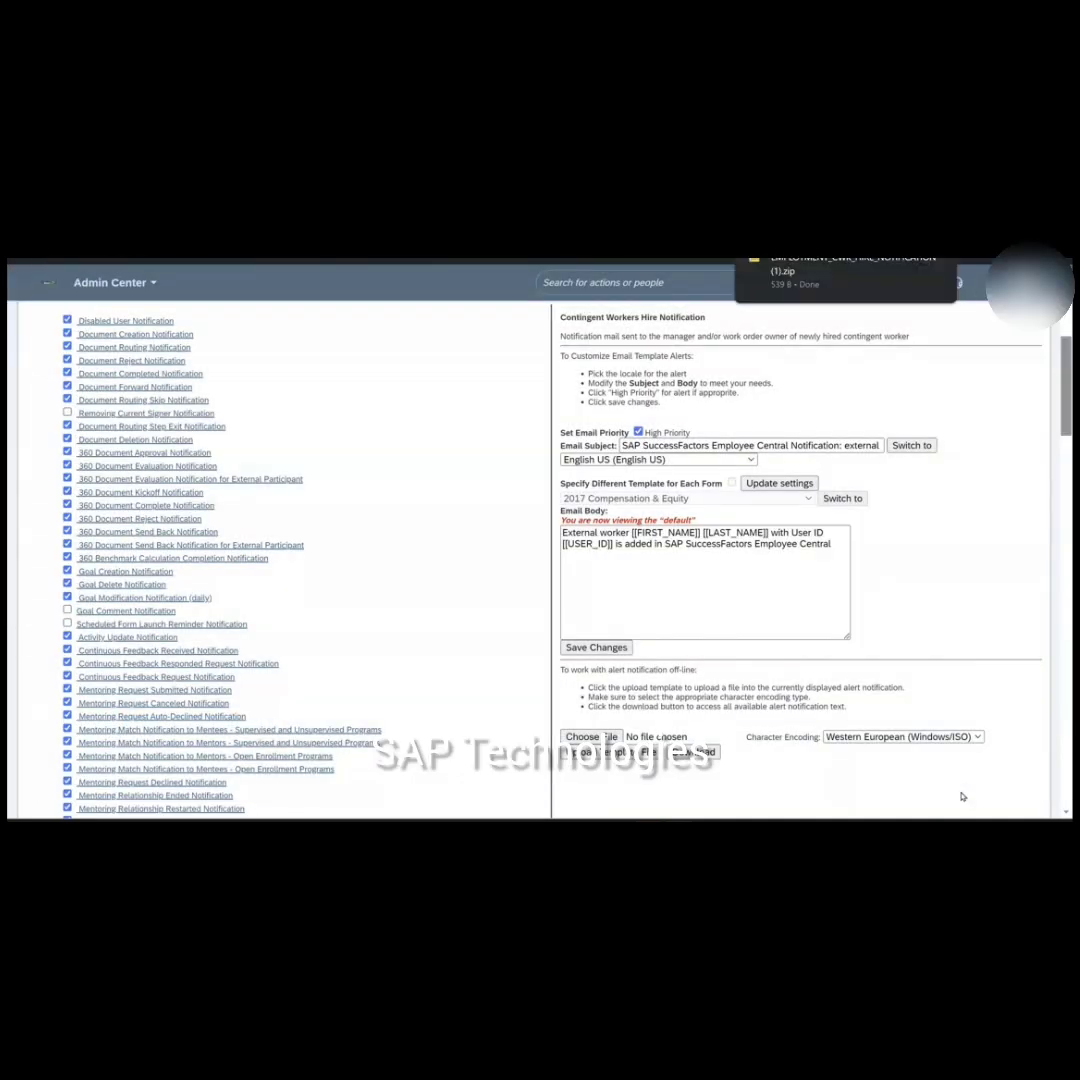
- Open the downloaded EMPLOYMENT_CWK_HIRE_NOTIFICATION (1).zip archive and the text document inside it
key(super)
click(832, 285)
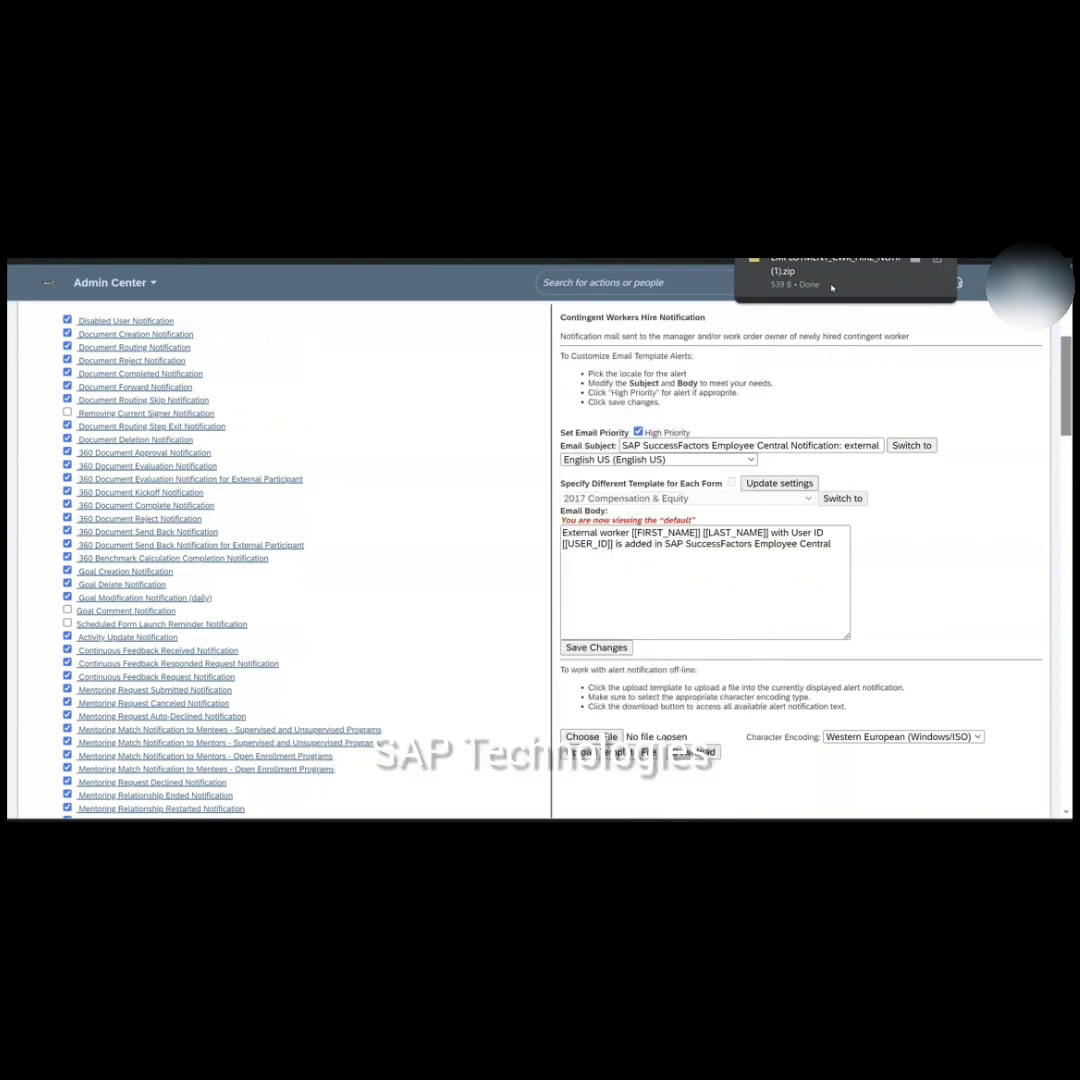
click(836, 288)
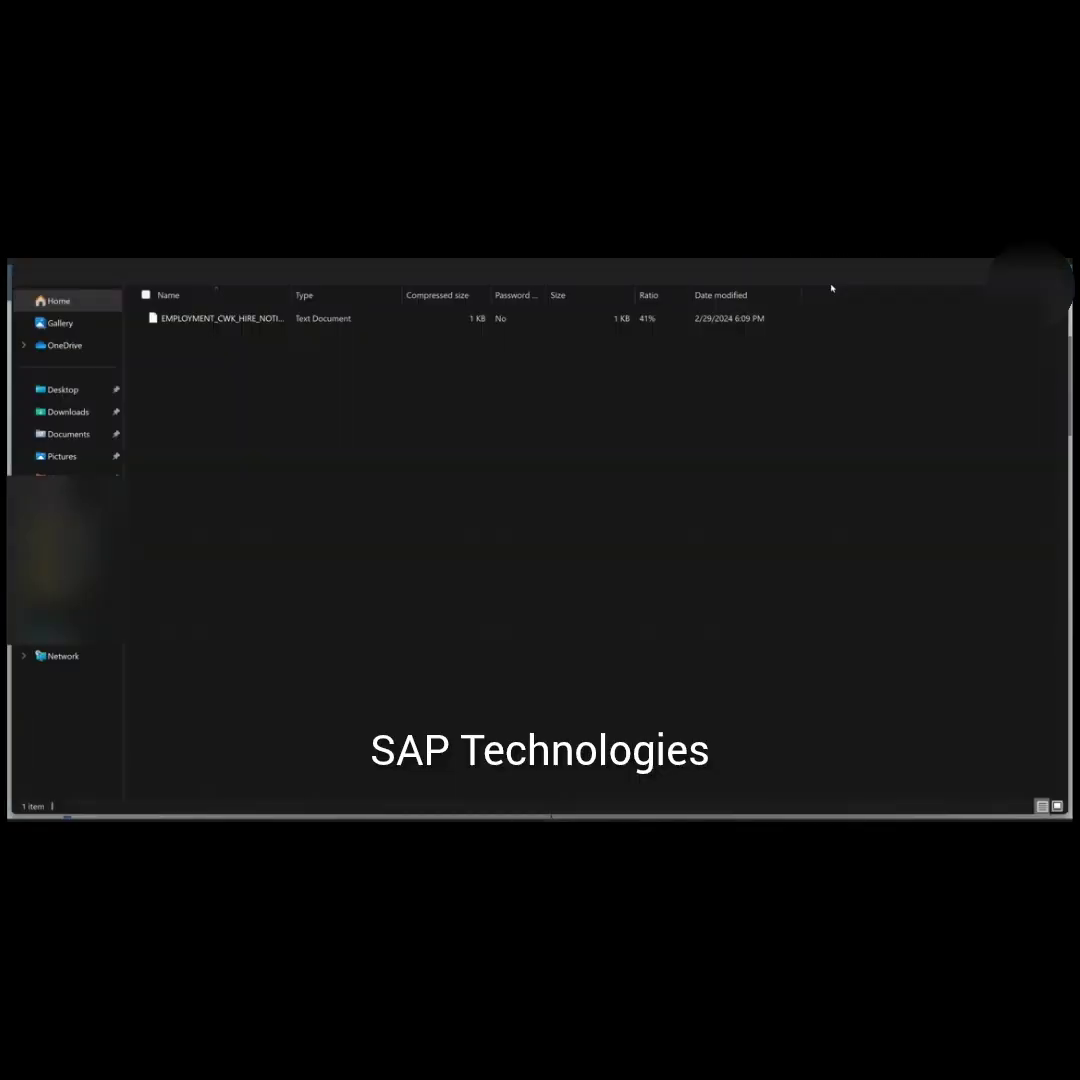
click(191, 316)
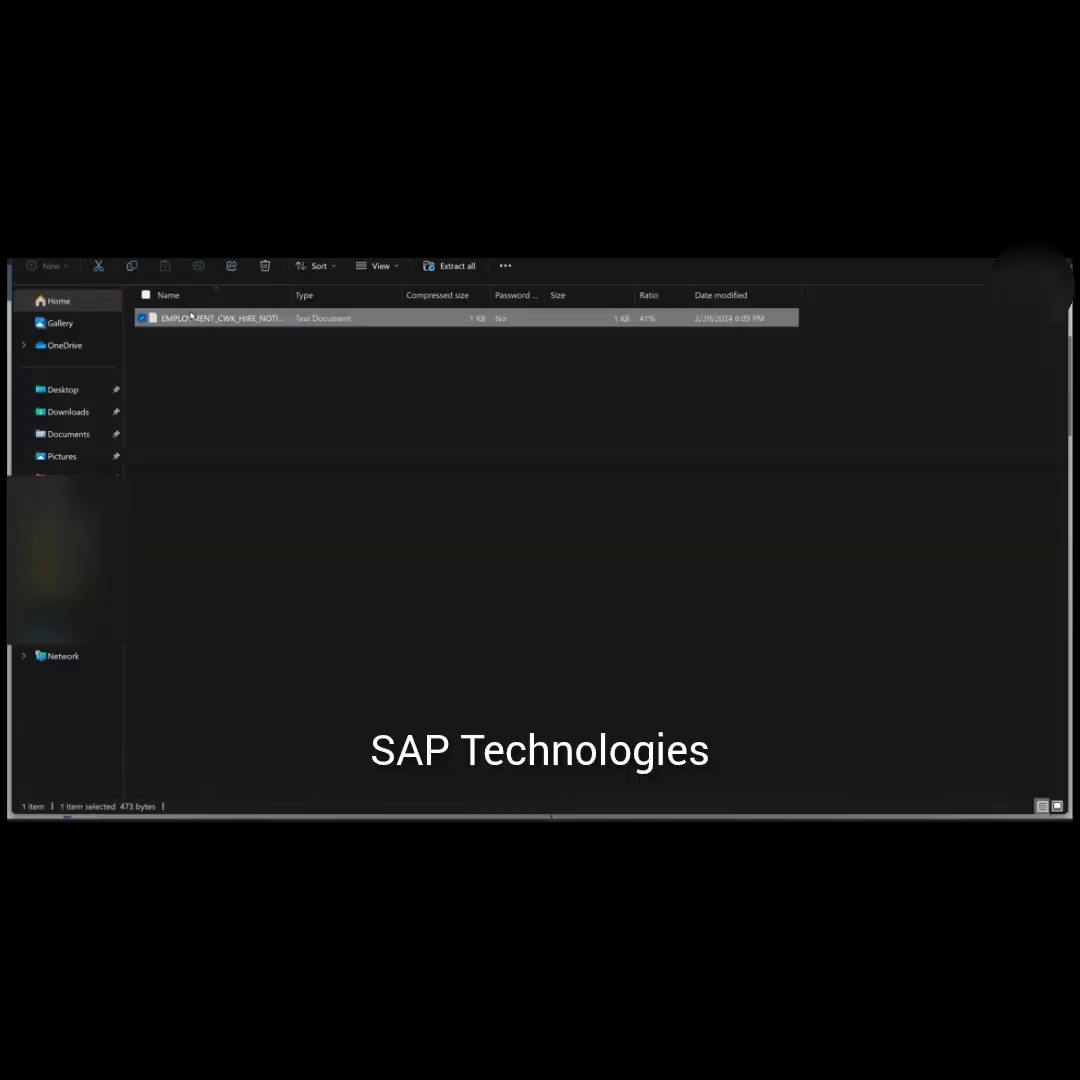
double_click(191, 316)
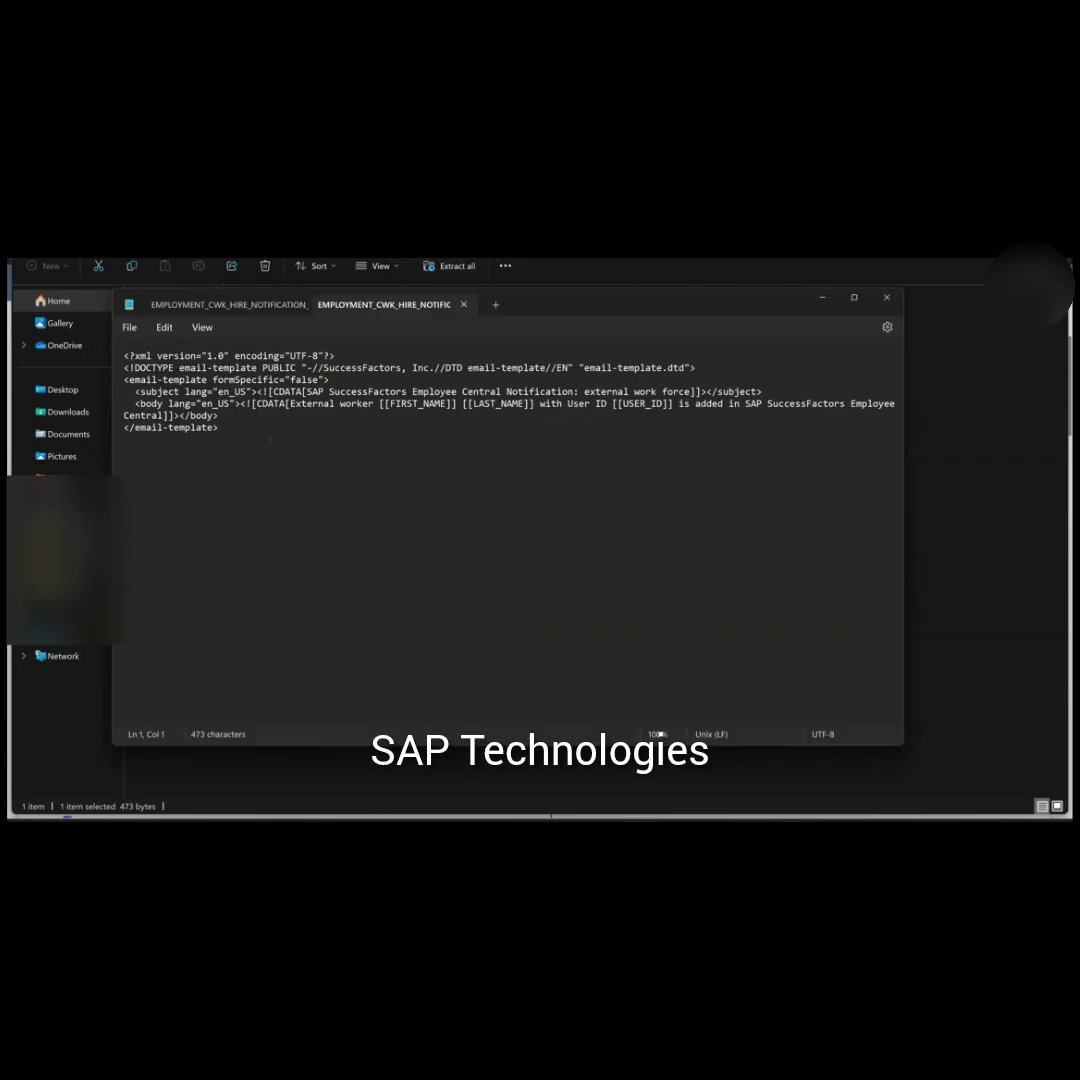
- Examine the subject and body entries in the template's XML, close the file and return to the E-Mail Notification Templates page
drag(270, 438, 112, 352)
key(Right)
drag(124, 391, 285, 391)
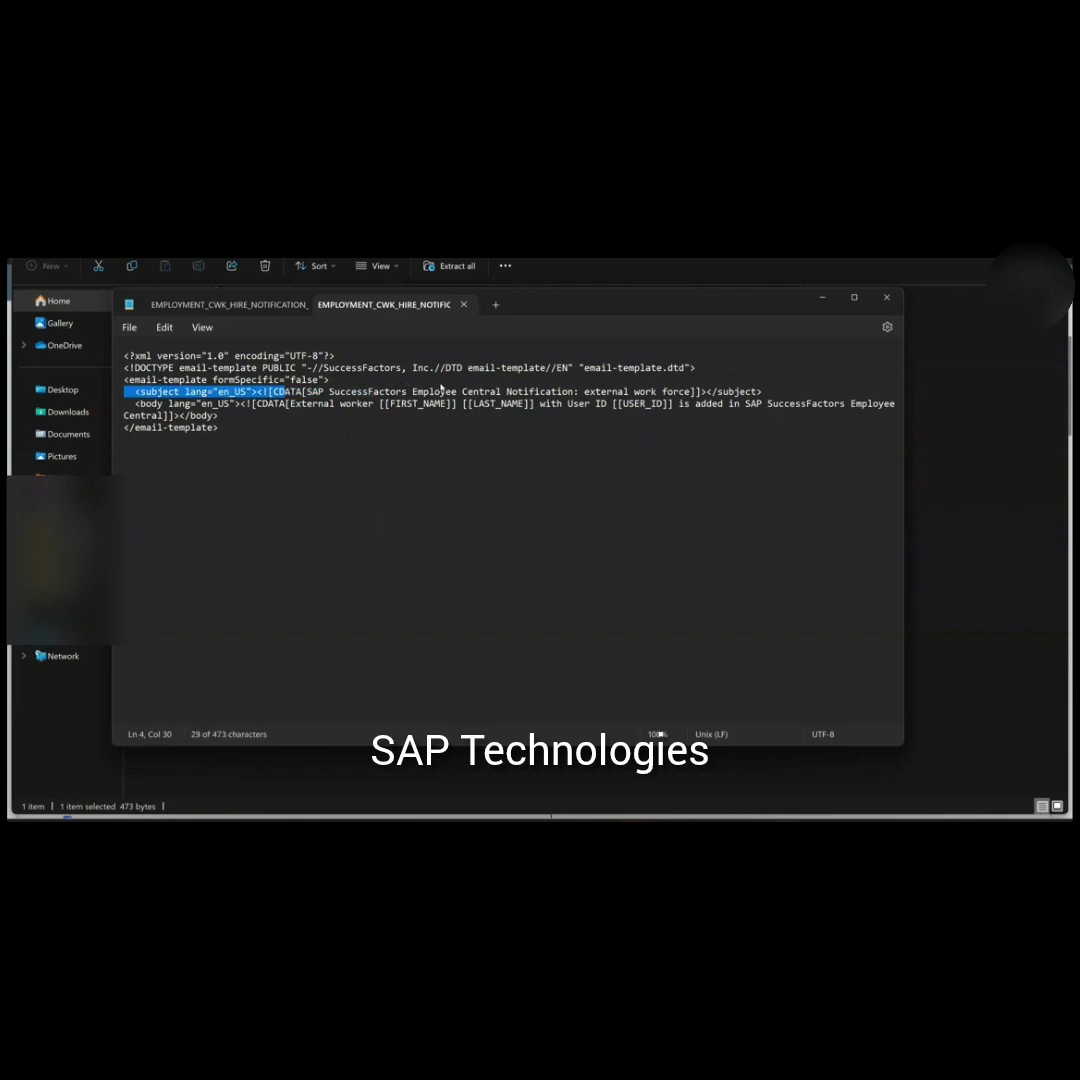
click(148, 404)
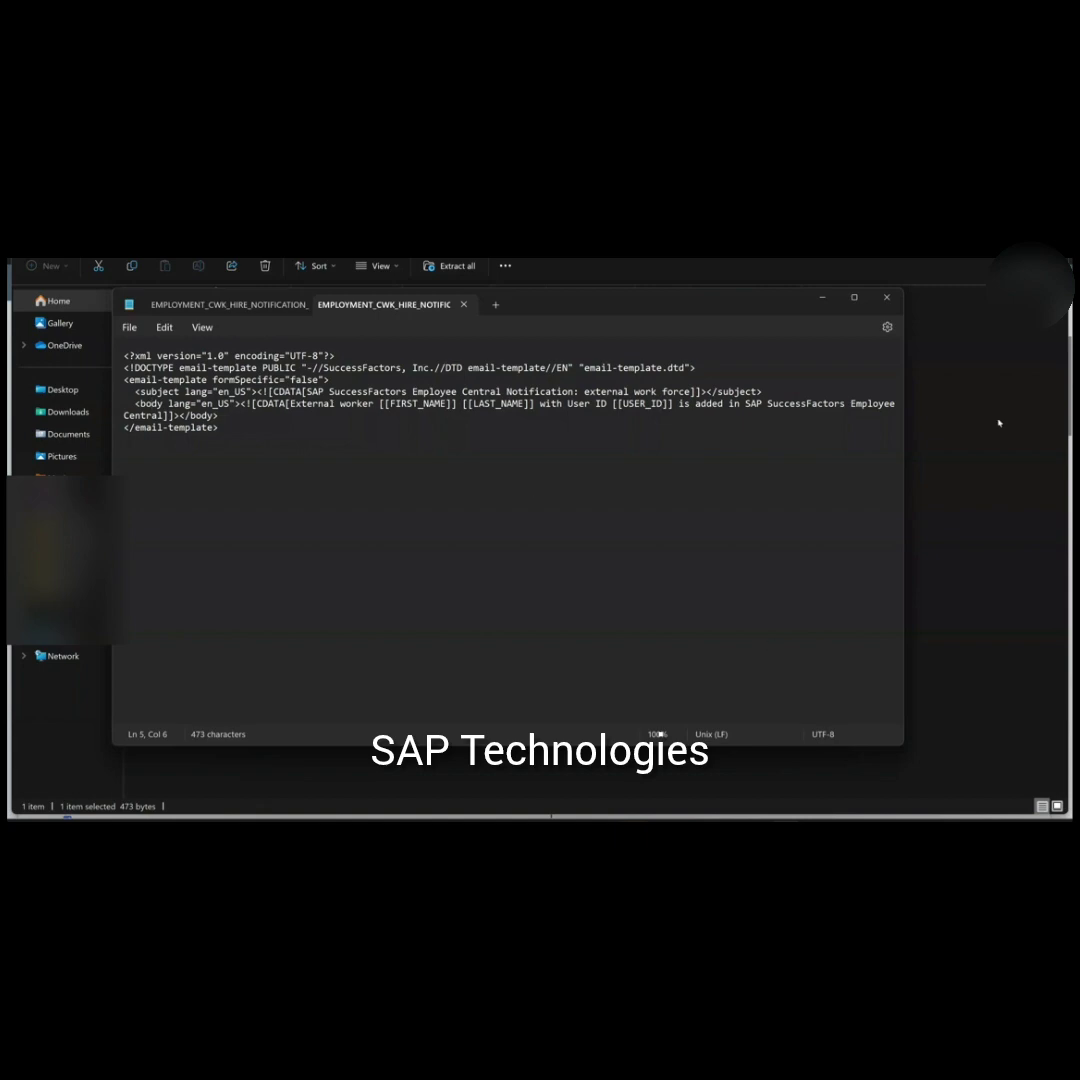
click(886, 297)
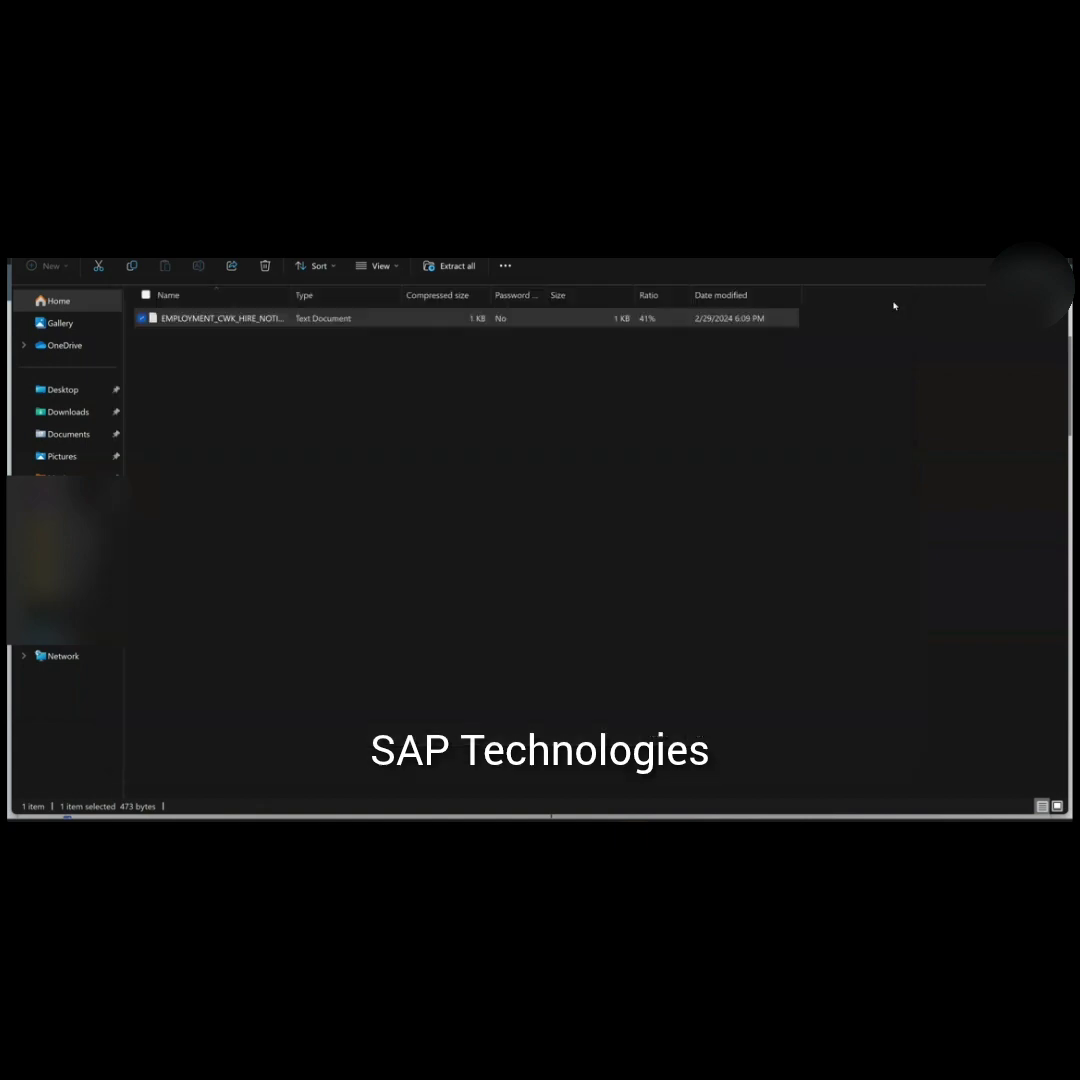
key(alt+Tab)
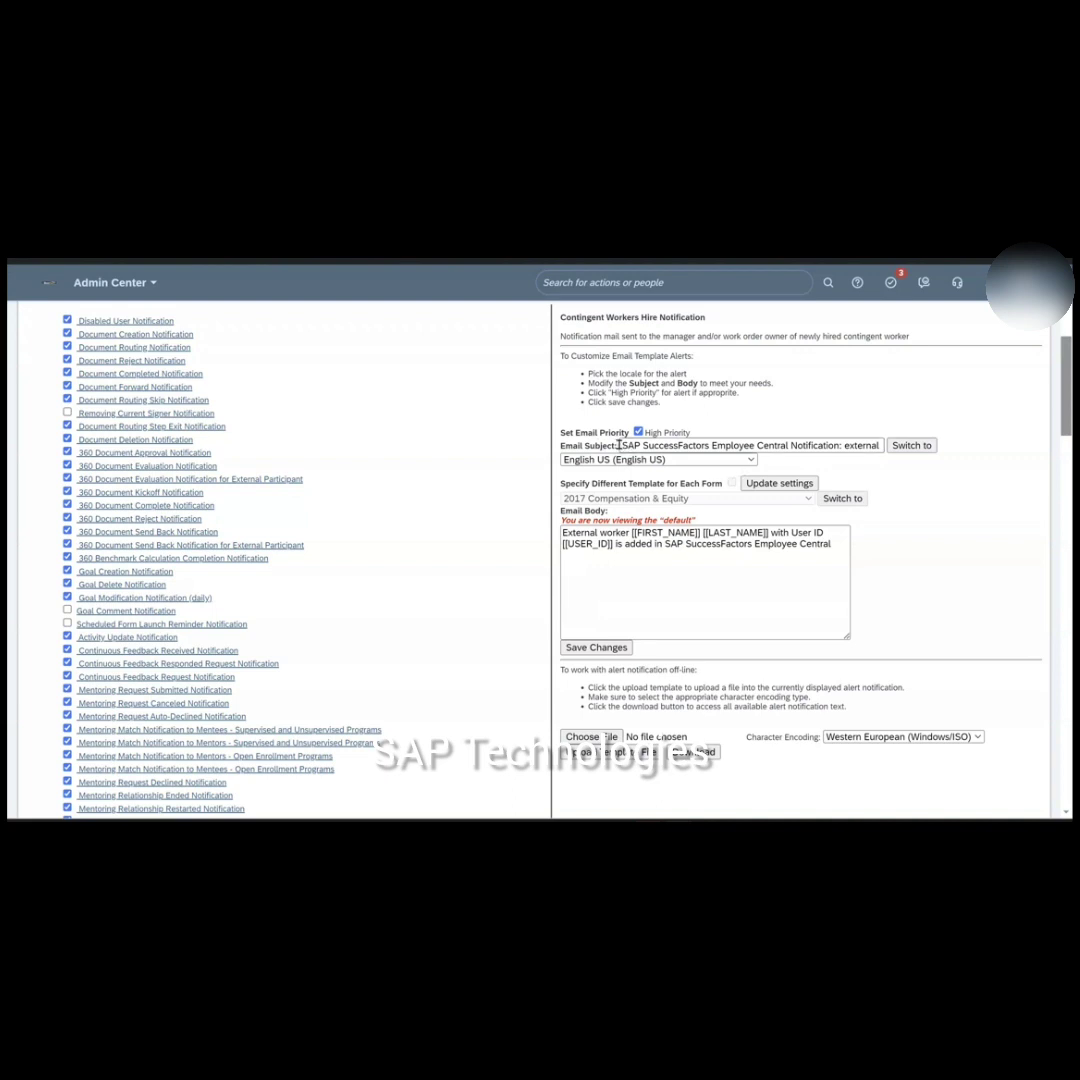
click(621, 446)
key(ctrl+shift+Right)
key(ctrl+shift+Right)
key(ctrl+shift+Right)
key(ctrl+shift+Right)
key(ctrl+shift+Right)
key(ctrl+shift+Right)
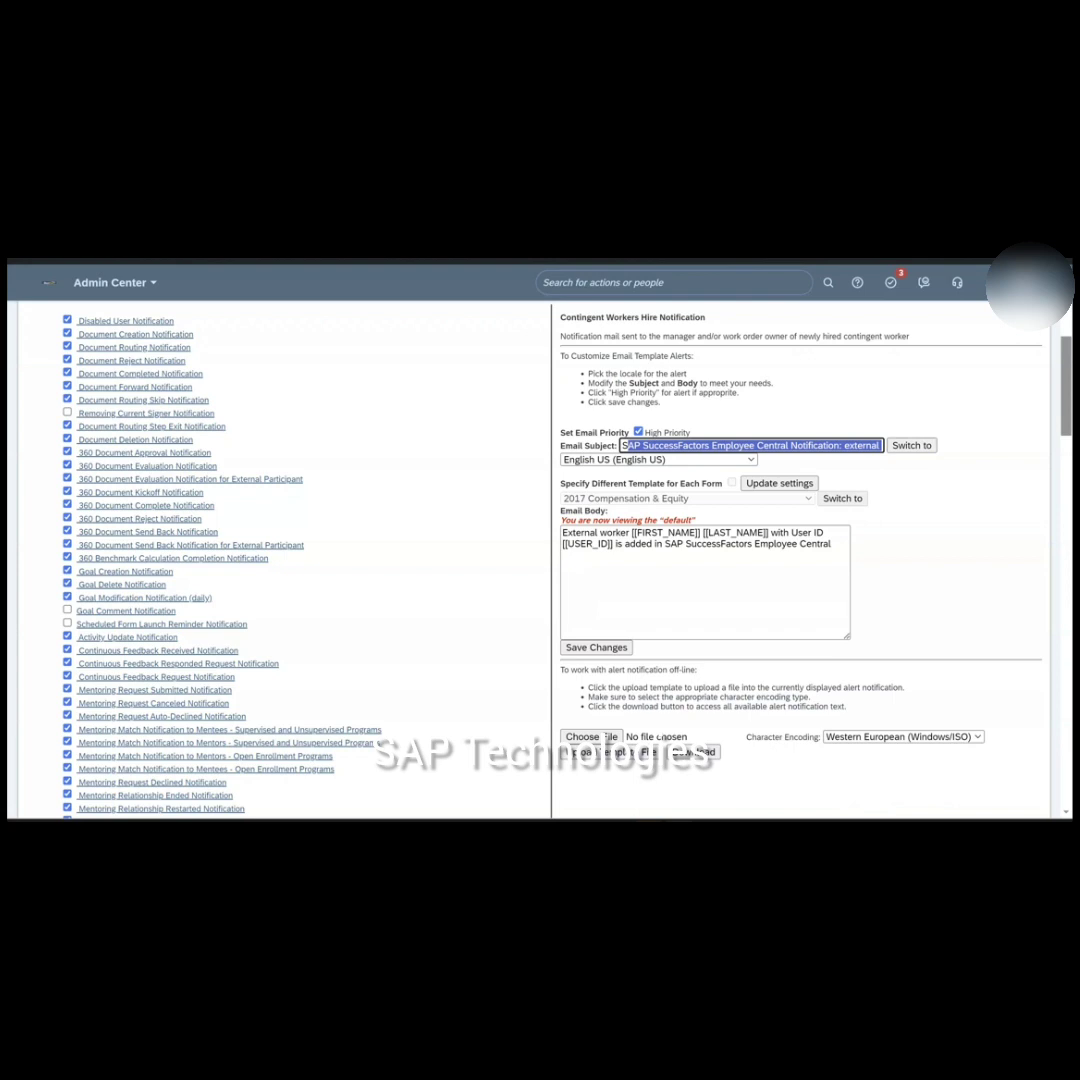
click(844, 445)
key(ctrl+Left)
key(Home)
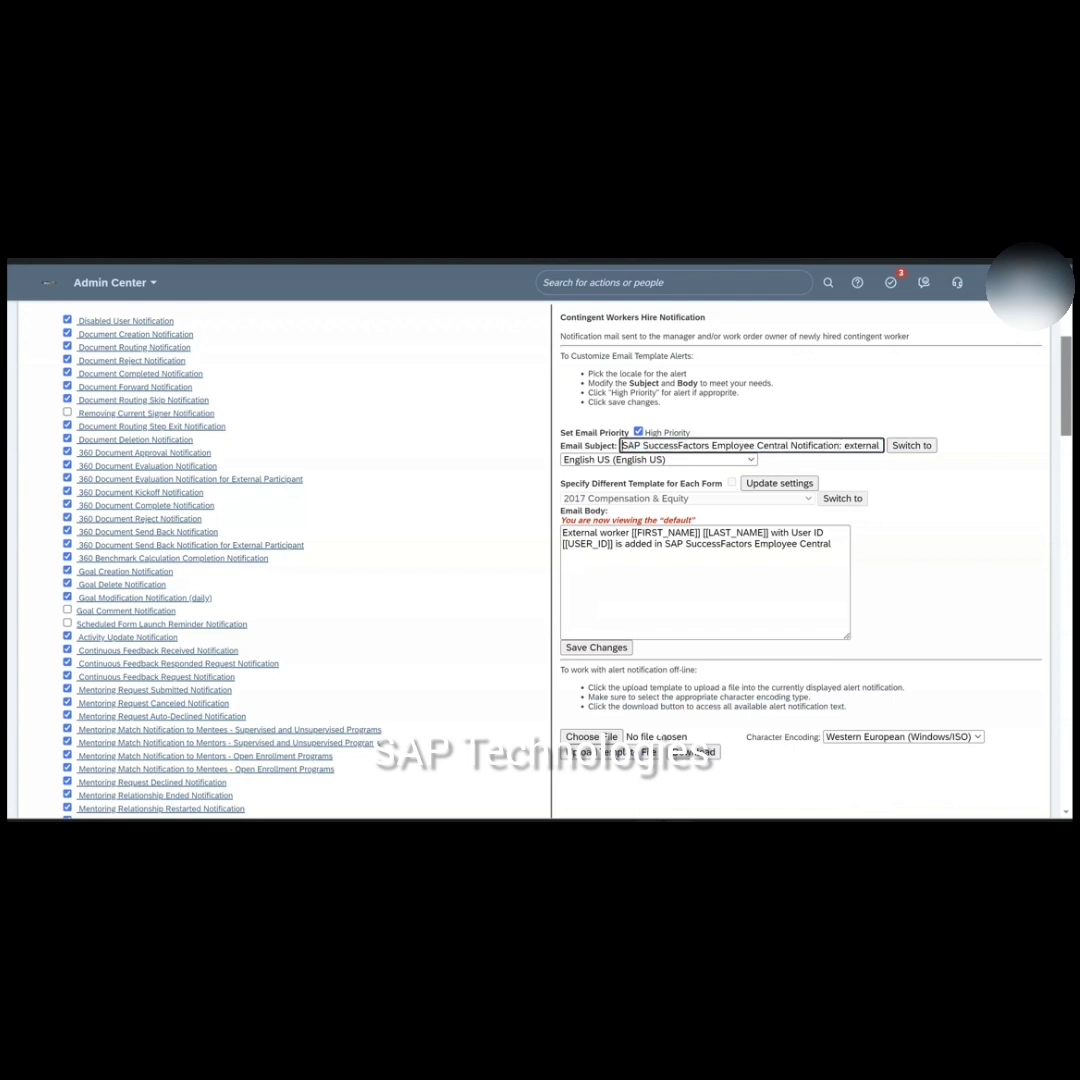
key(ctrl+shift+Right)
key(ctrl+shift+Right)
key(ctrl+shift+Right)
key(ctrl+shift+Right)
key(shift+End)
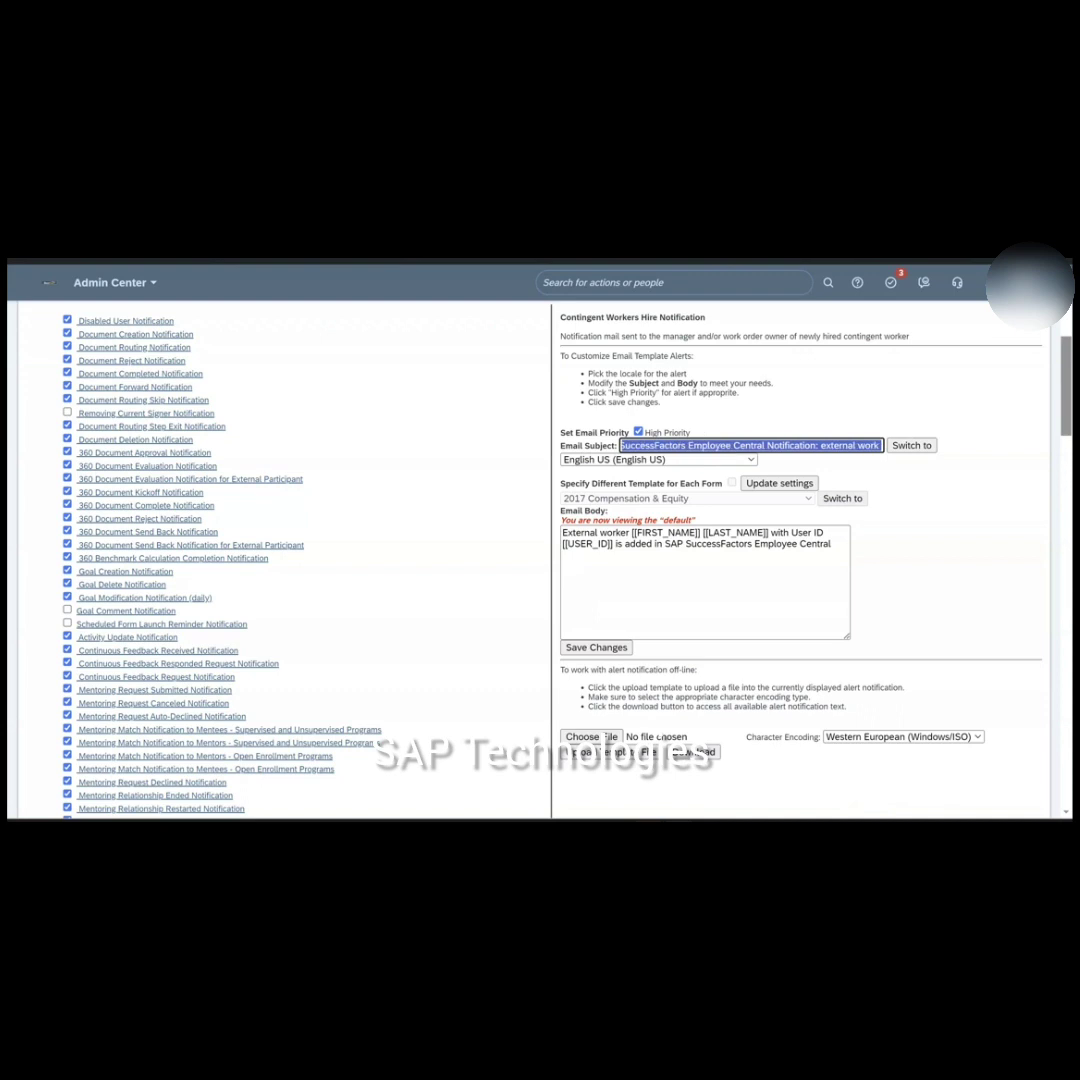
text(New JOinforce)
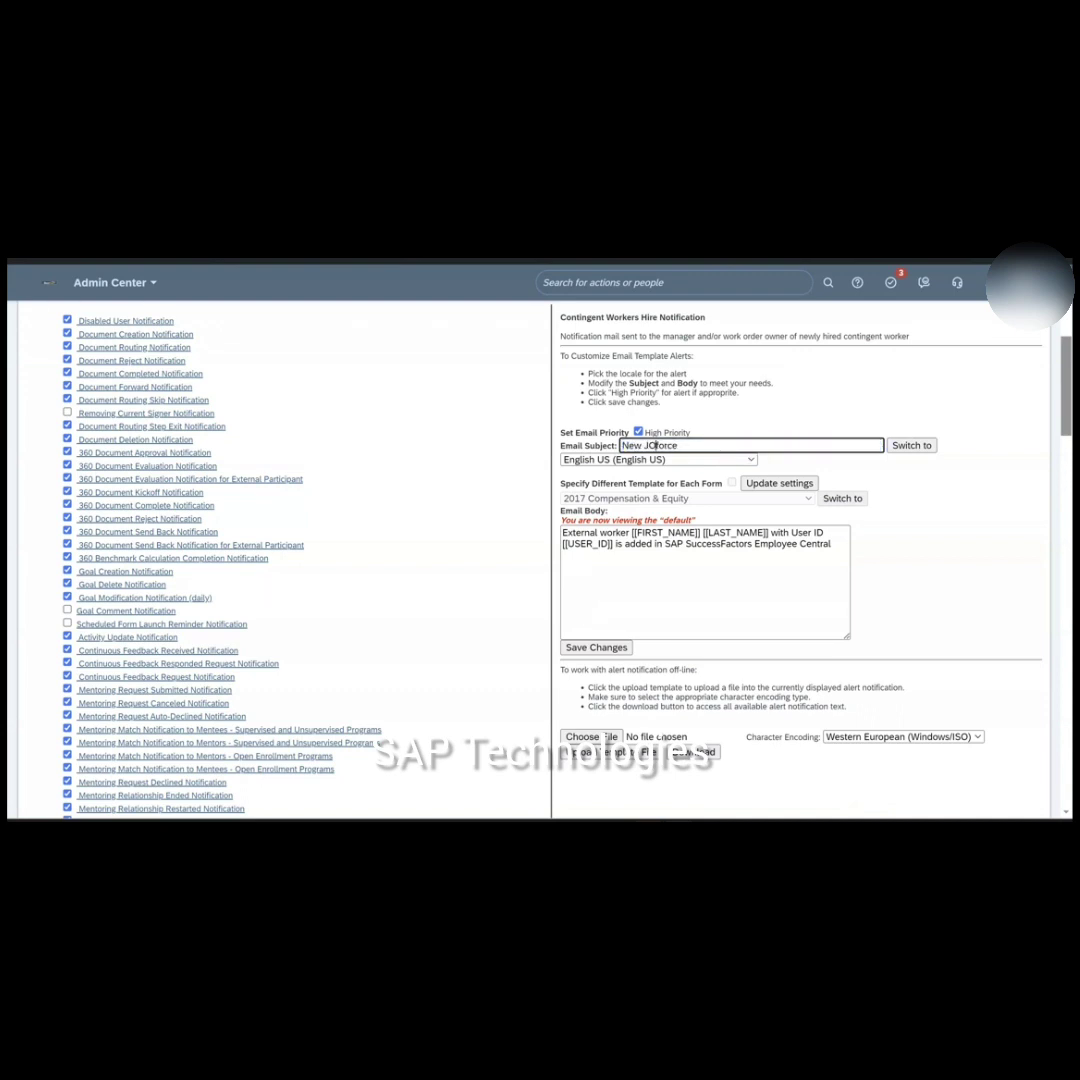
key(BackSpace)
key(BackSpace)
key(BackSpace)
text(oinee)
- Remove the leftover old subject text and complete the email subject as "New Joinee - Contingent Worker hire"
key(shift+End)
key(BackSpace)
text(- COntingent)
click(692, 446)
key(BackSpace)
text(ontingent Worker hire)
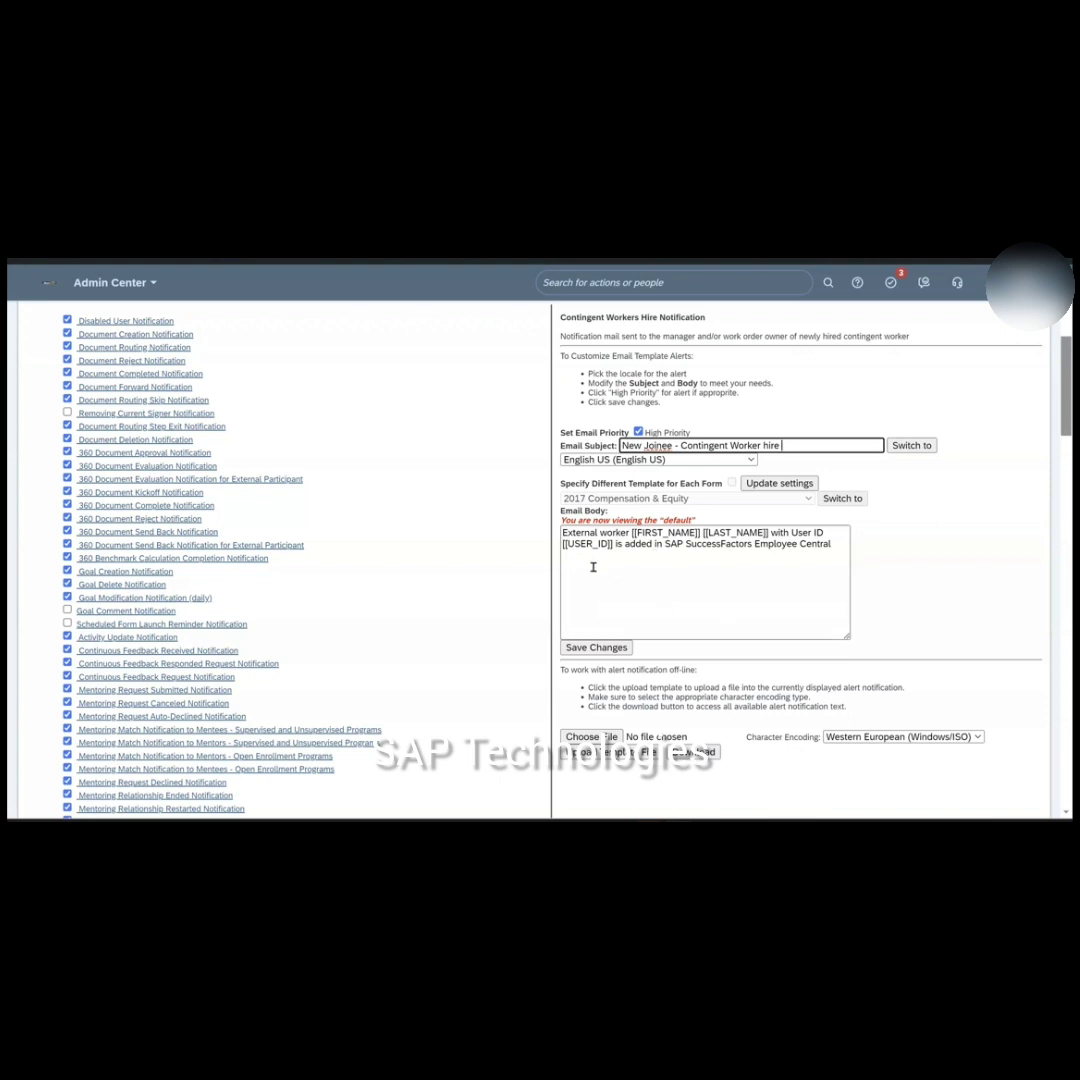
- Insert the greeting "Hello," at the beginning of the email body, followed by a blank line
click(563, 533)
text(Hello,)
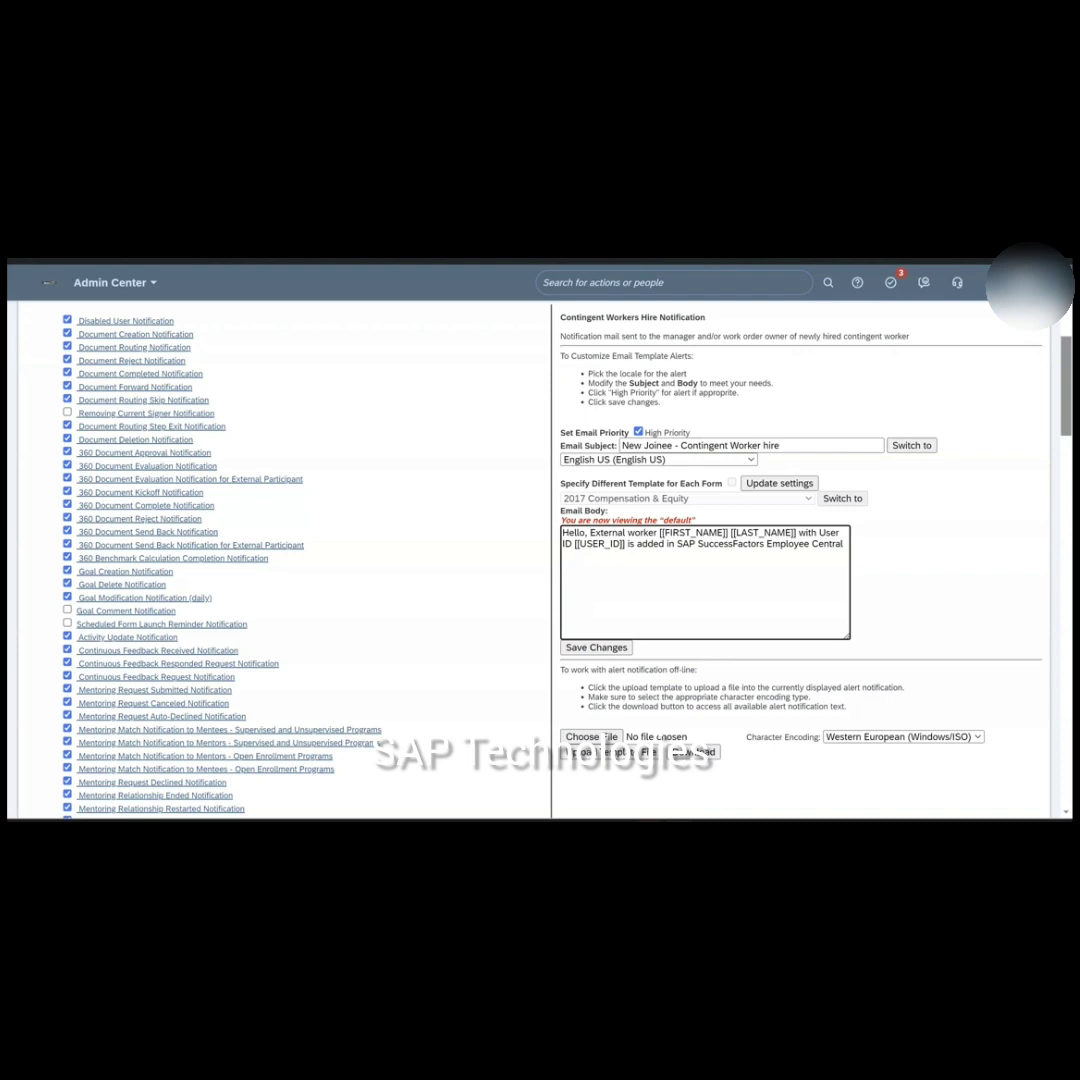
key(Return)
key(Return)
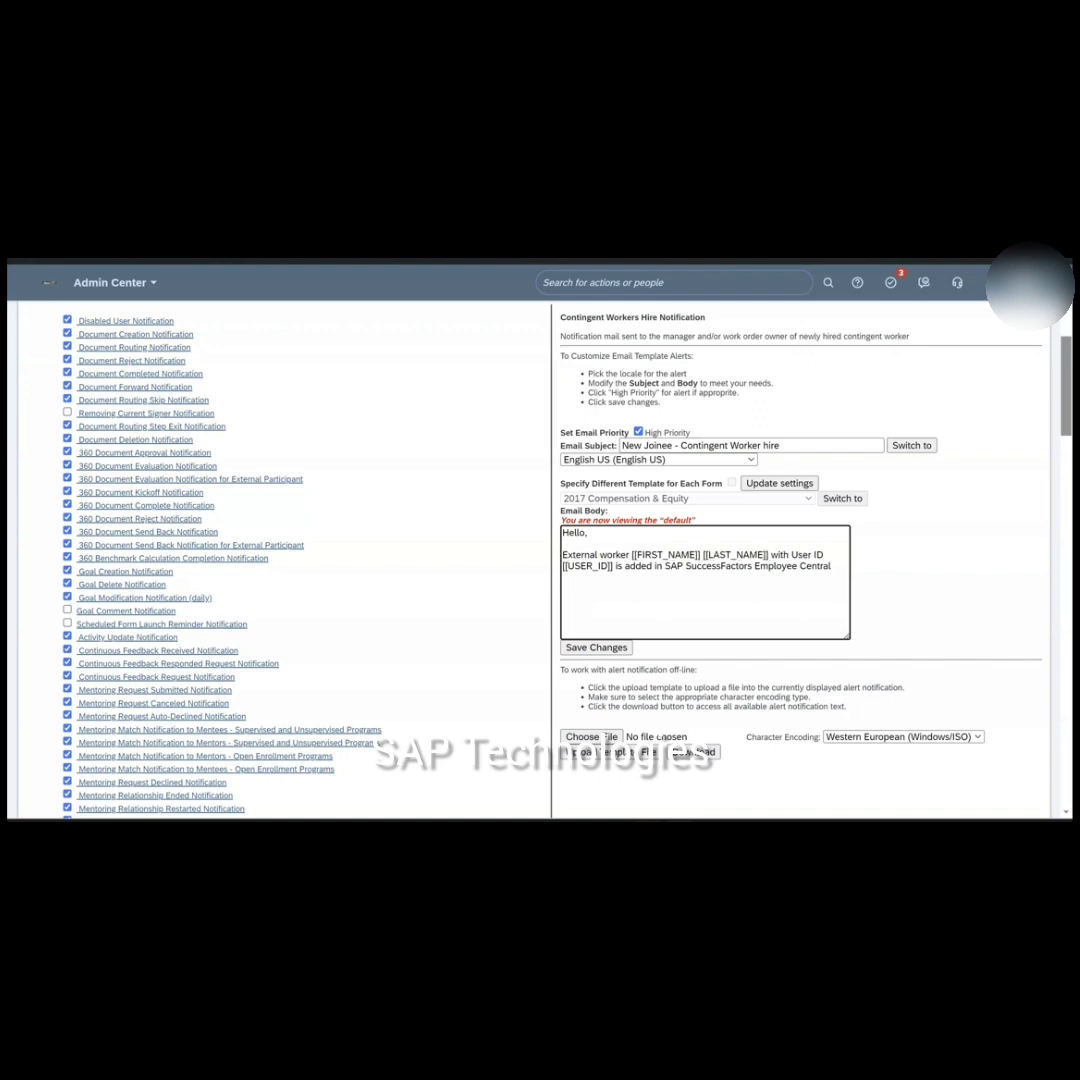
- Replace "External worker" with "Contingent workder" before the [[FIRST_NAME]] placeholder in the email body
text(Contin)
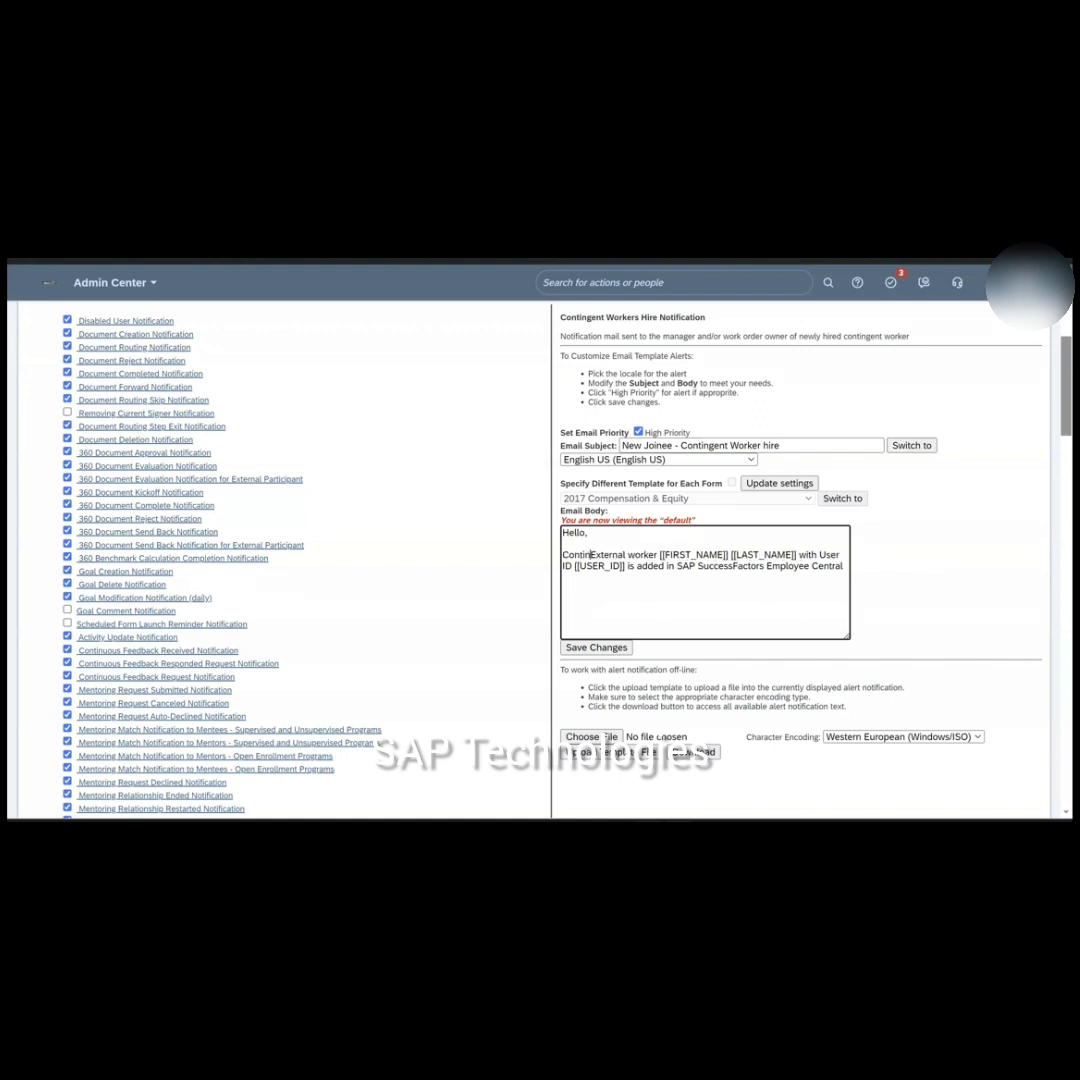
text(gent workder)
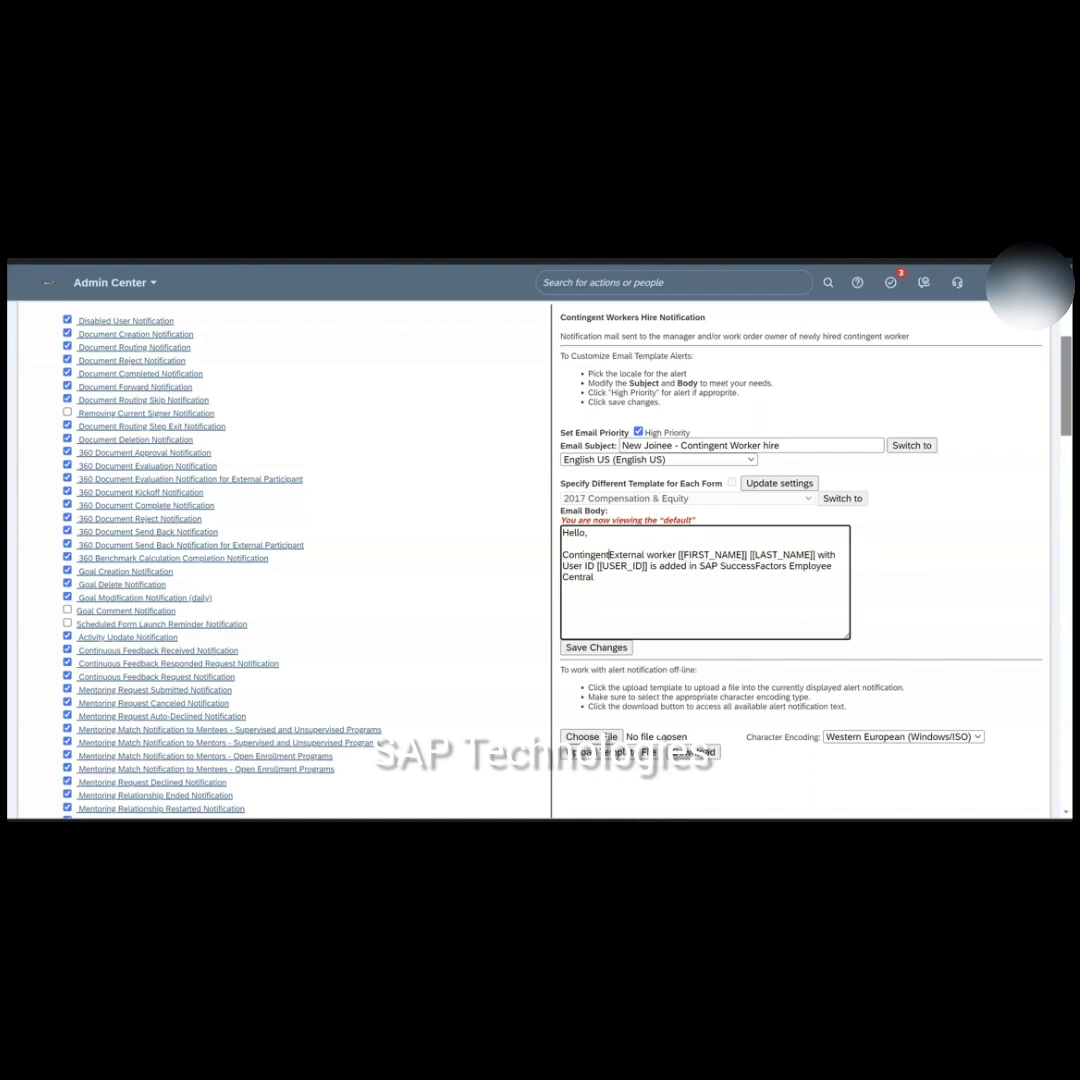
key(ctrl+shift+Right)
key(ctrl+shift+Right)
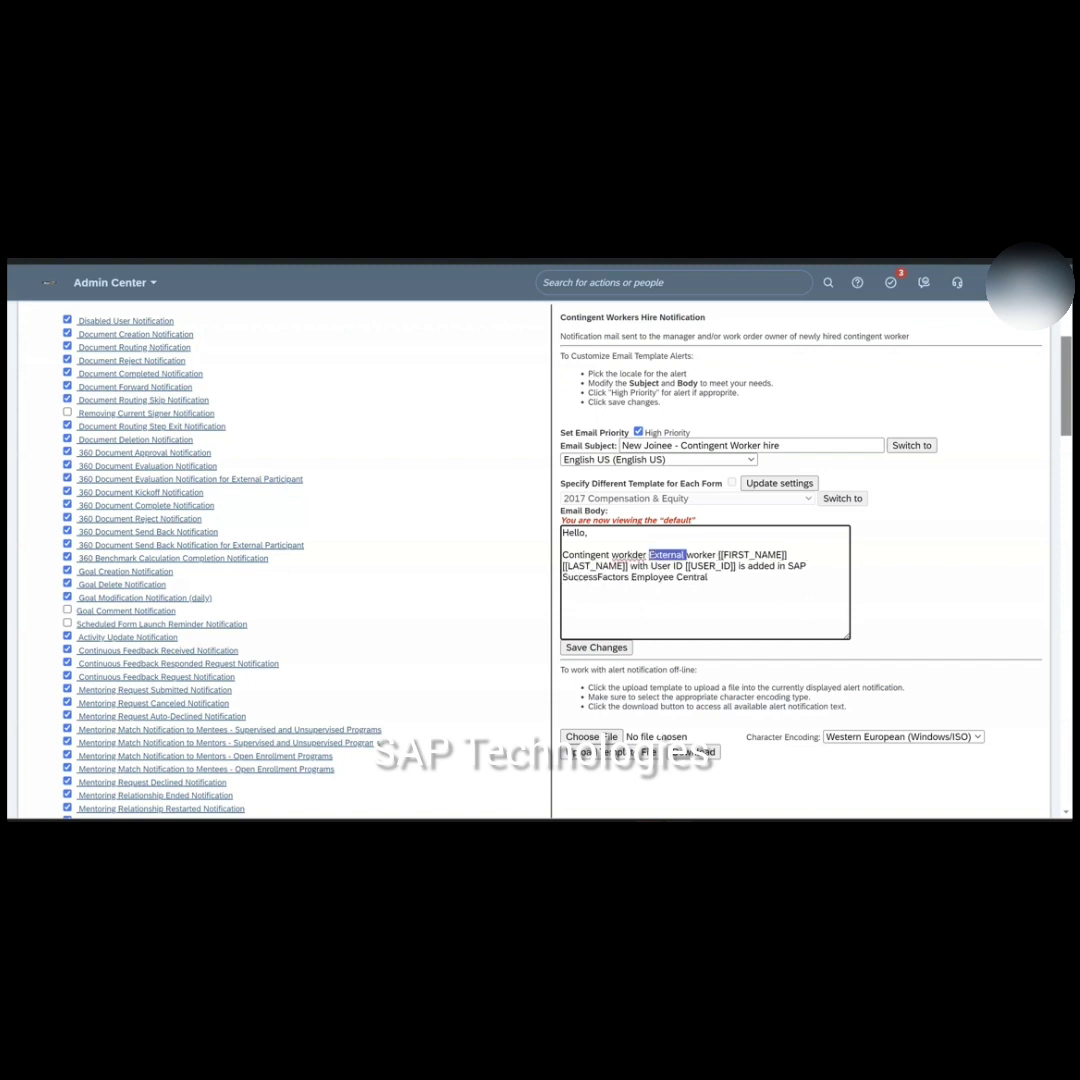
key(Delete)
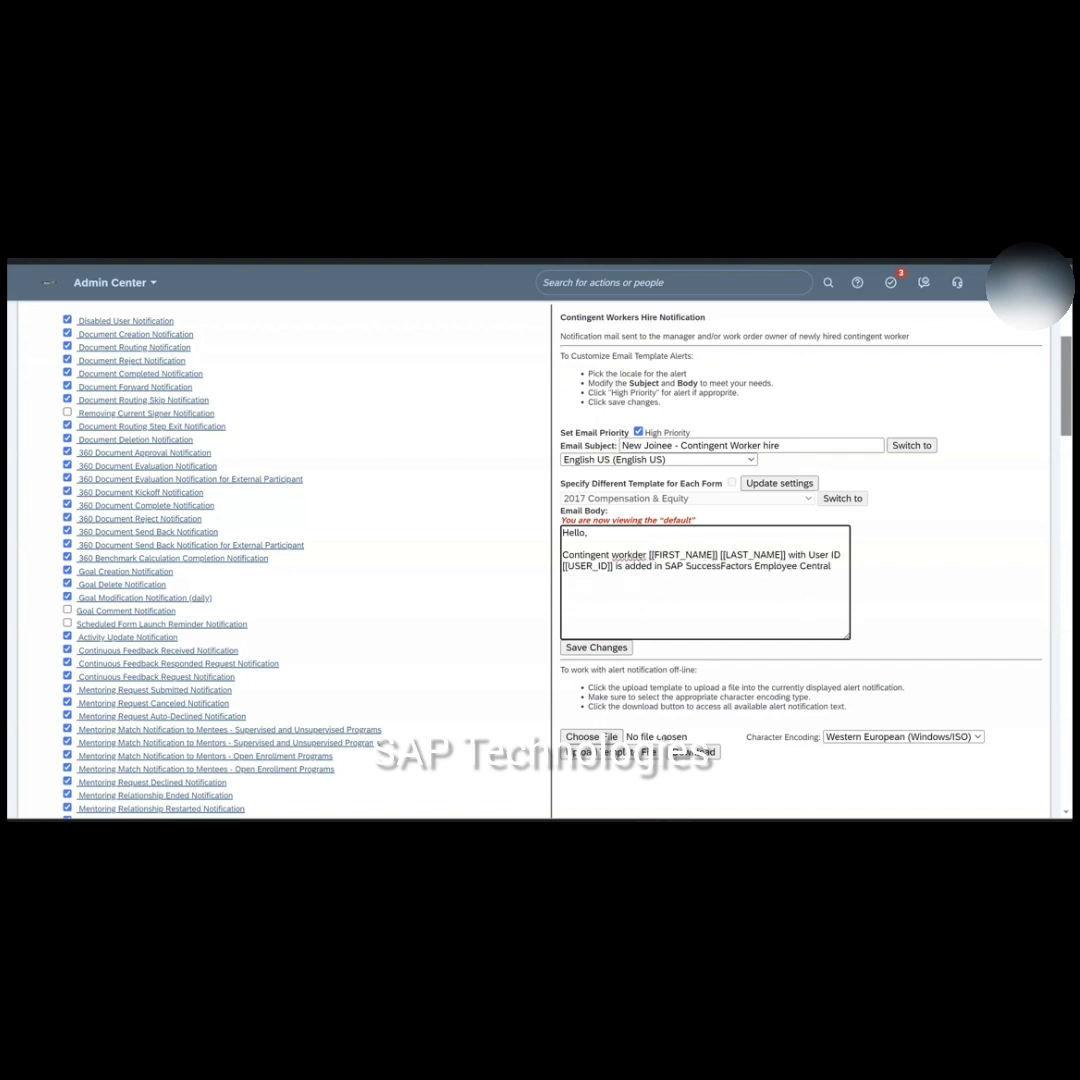
- Correct "workder" to "worker" in the email body and insert "hired" before "added"
key(BackSpace)
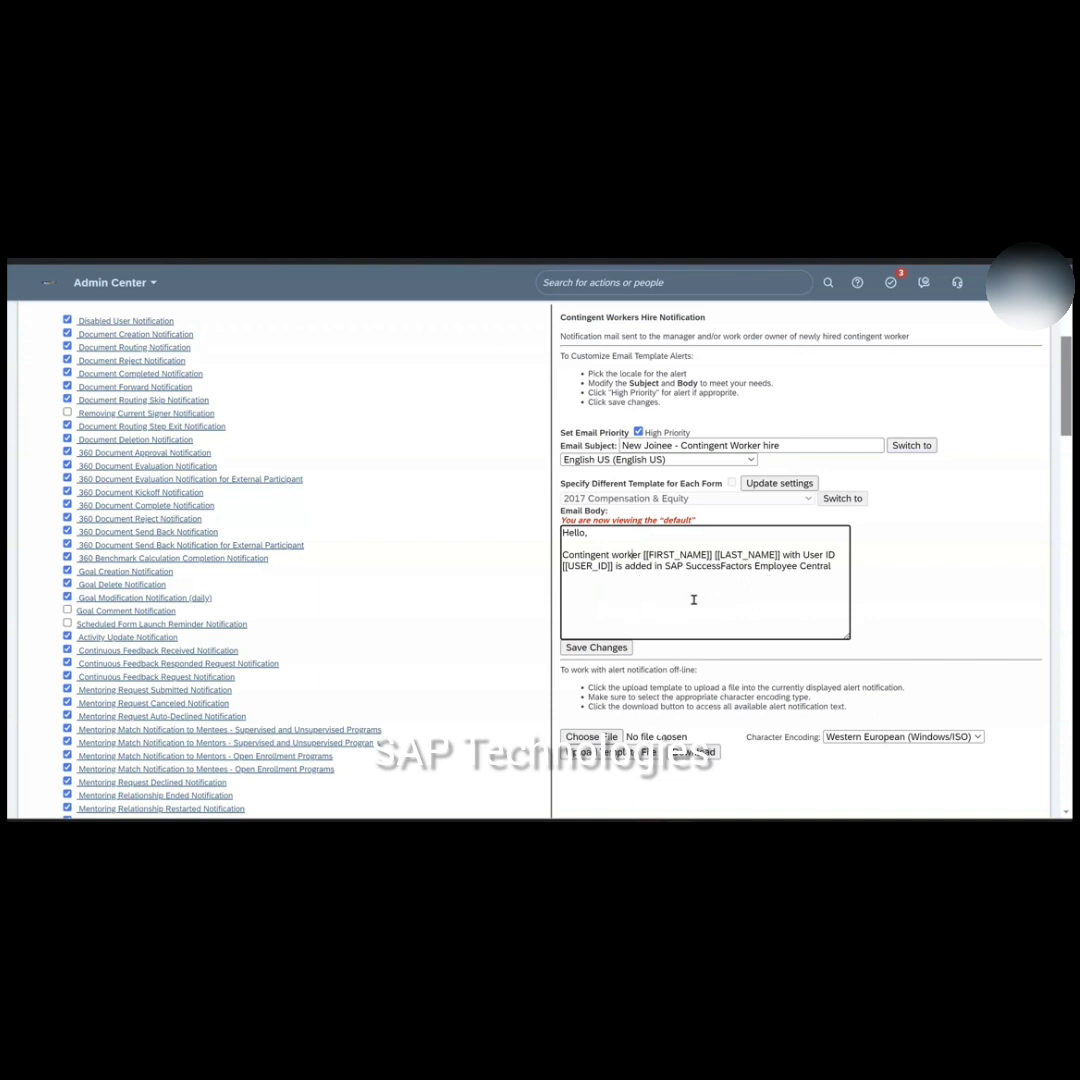
click(615, 566)
text(hired)
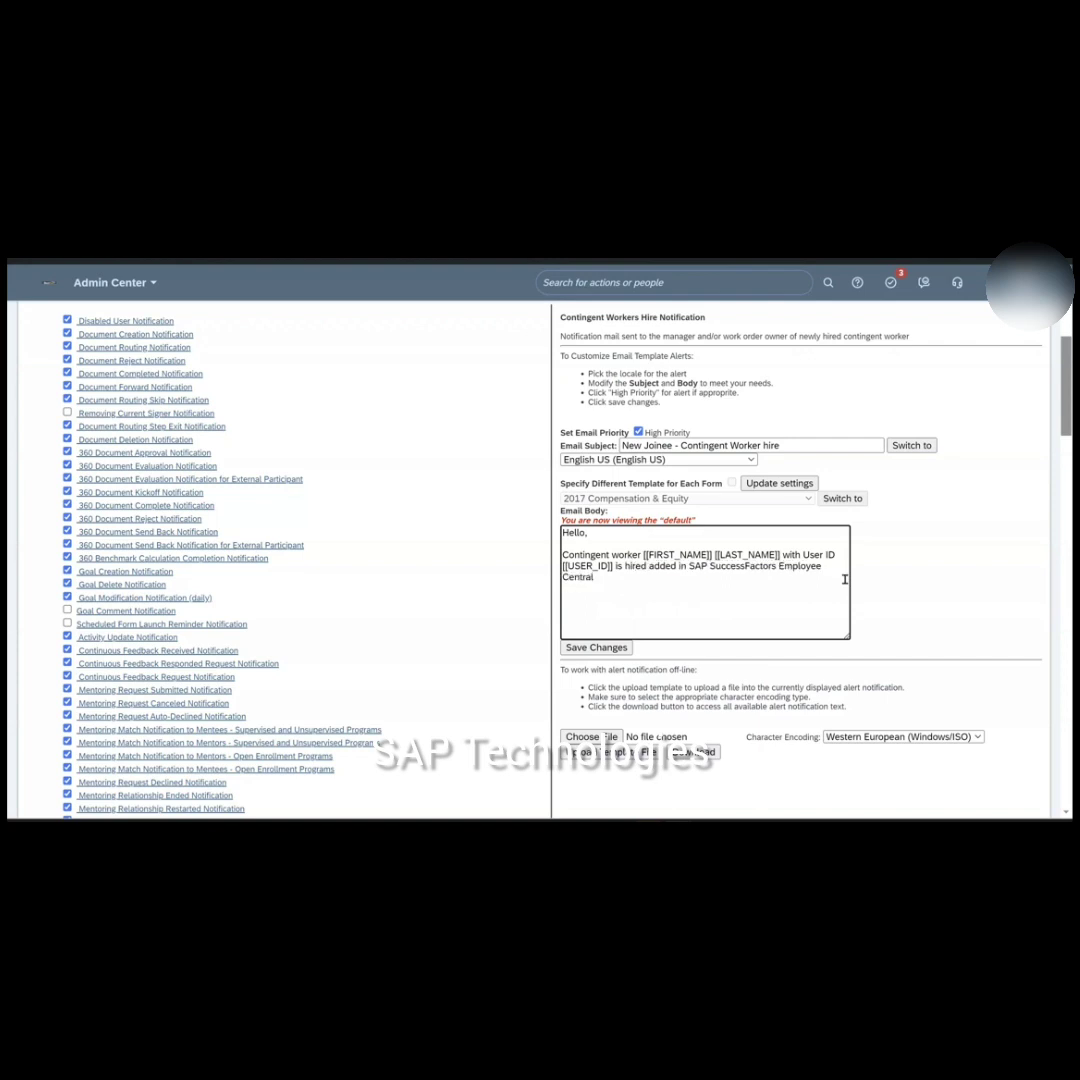
- Replace "added in SAP SuccessFactors Employee Central" in the email body with "in XXXX company."
key(ctrl+shift+Right)
key(ctrl+shift+Right)
key(ctrl+shift+Right)
key(ctrl+shift+Right)
key(ctrl+shift+Right)
key(ctrl+shift+Right)
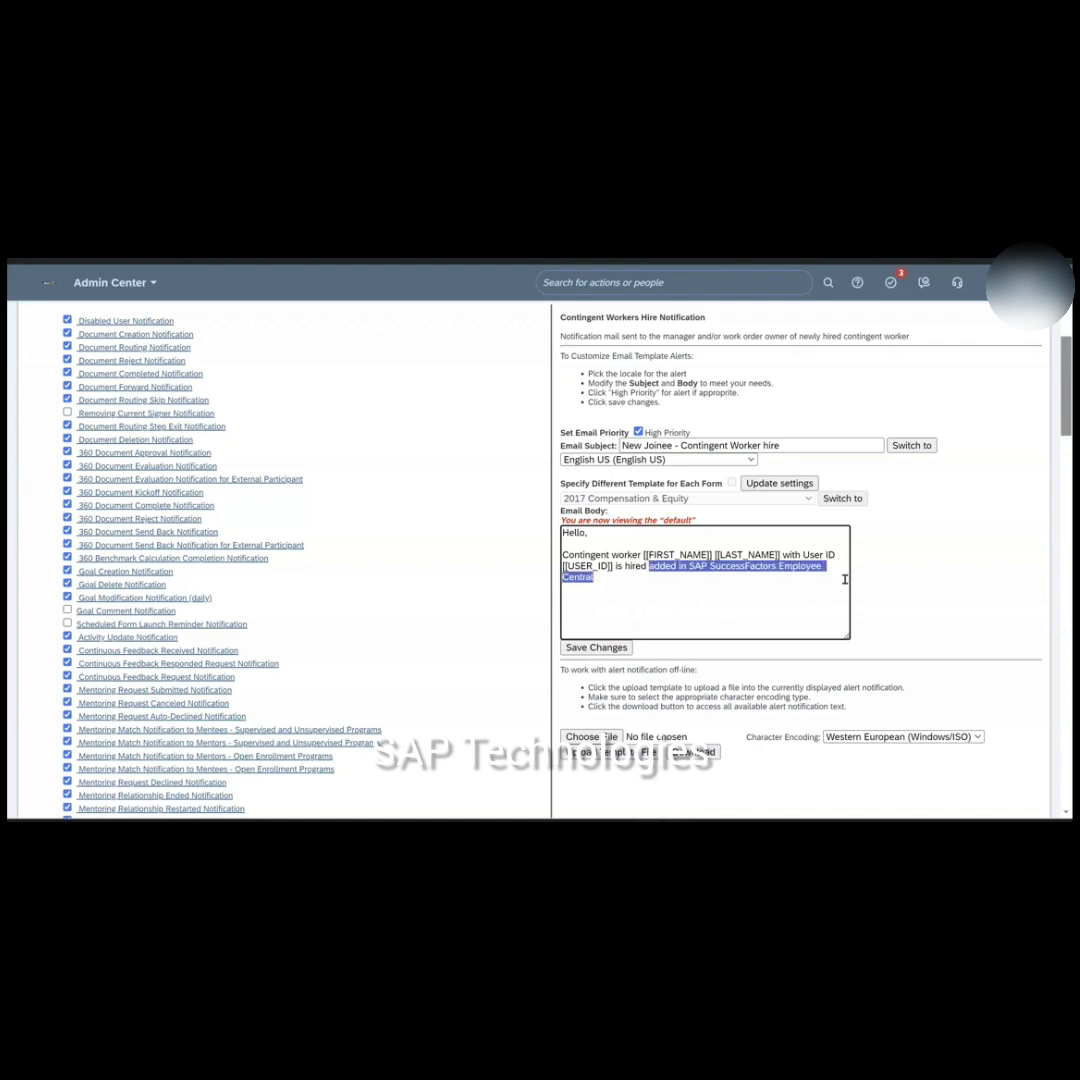
key(BackSpace)
text(in)
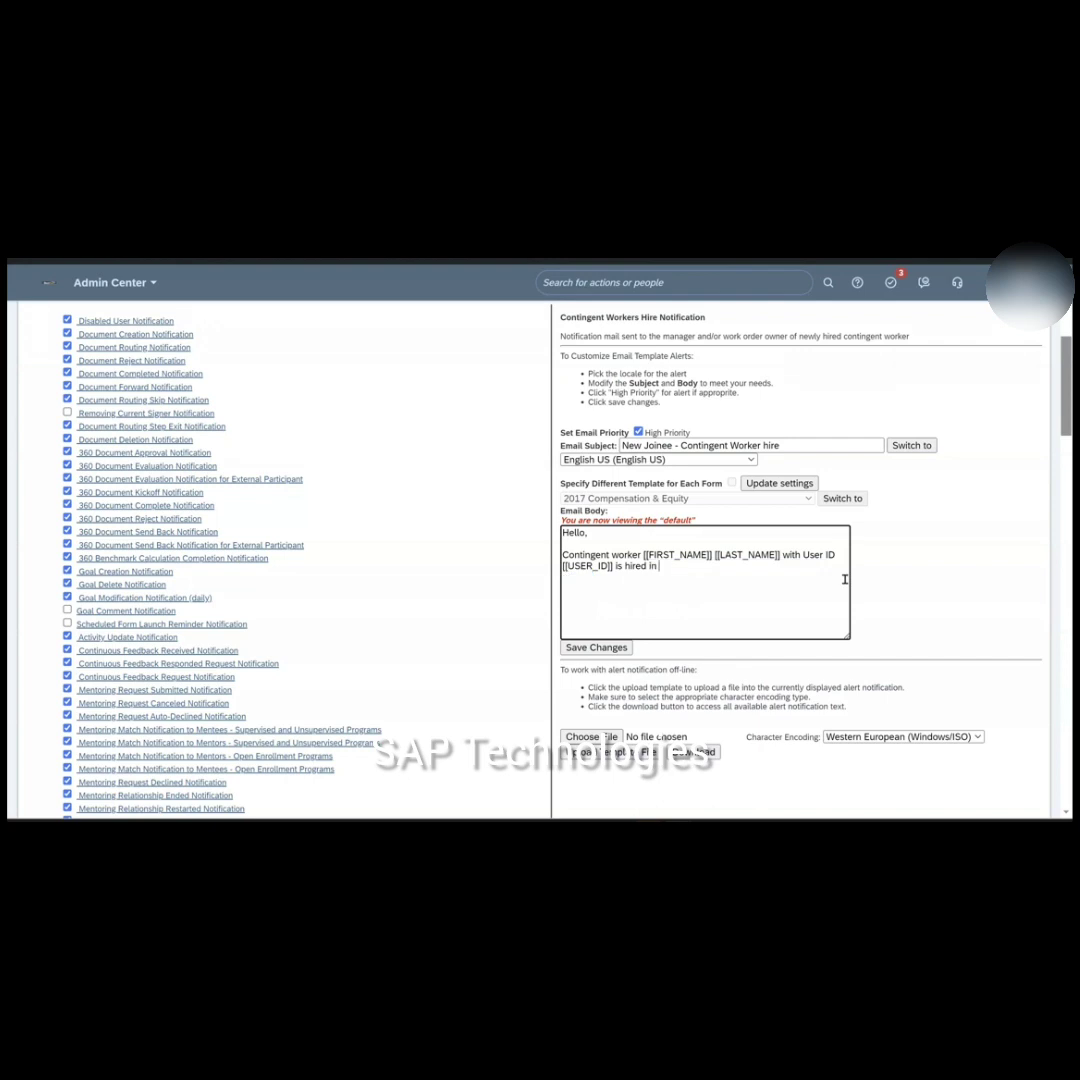
text( XXXX com)
text(pany.  )
- End the email body with the sign-off "Regards," and "XXXX" on separate lines, and save the template changes
text(Regards, )
text(XXXX)
click(607, 650)
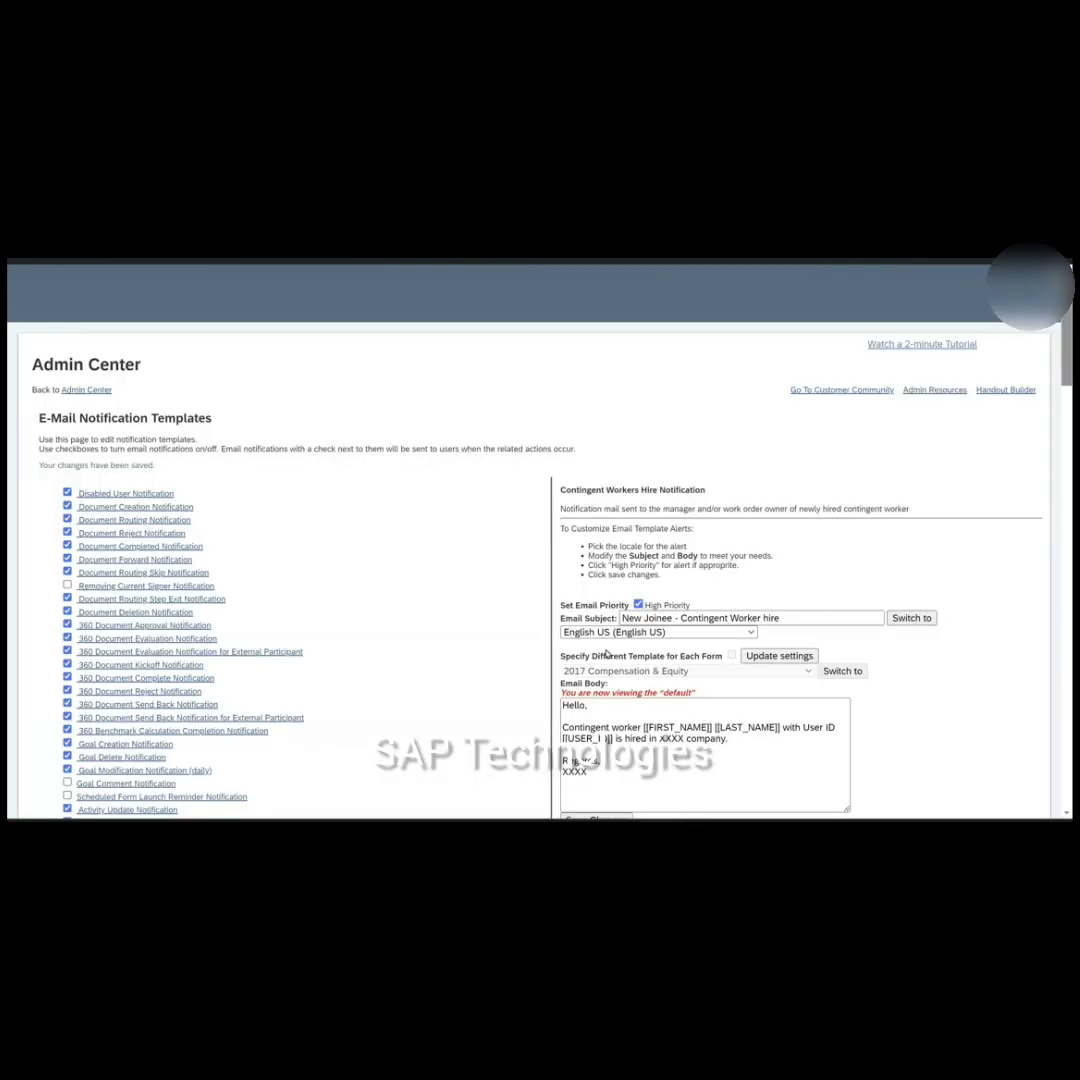
scroll(606, 654, down, 3)
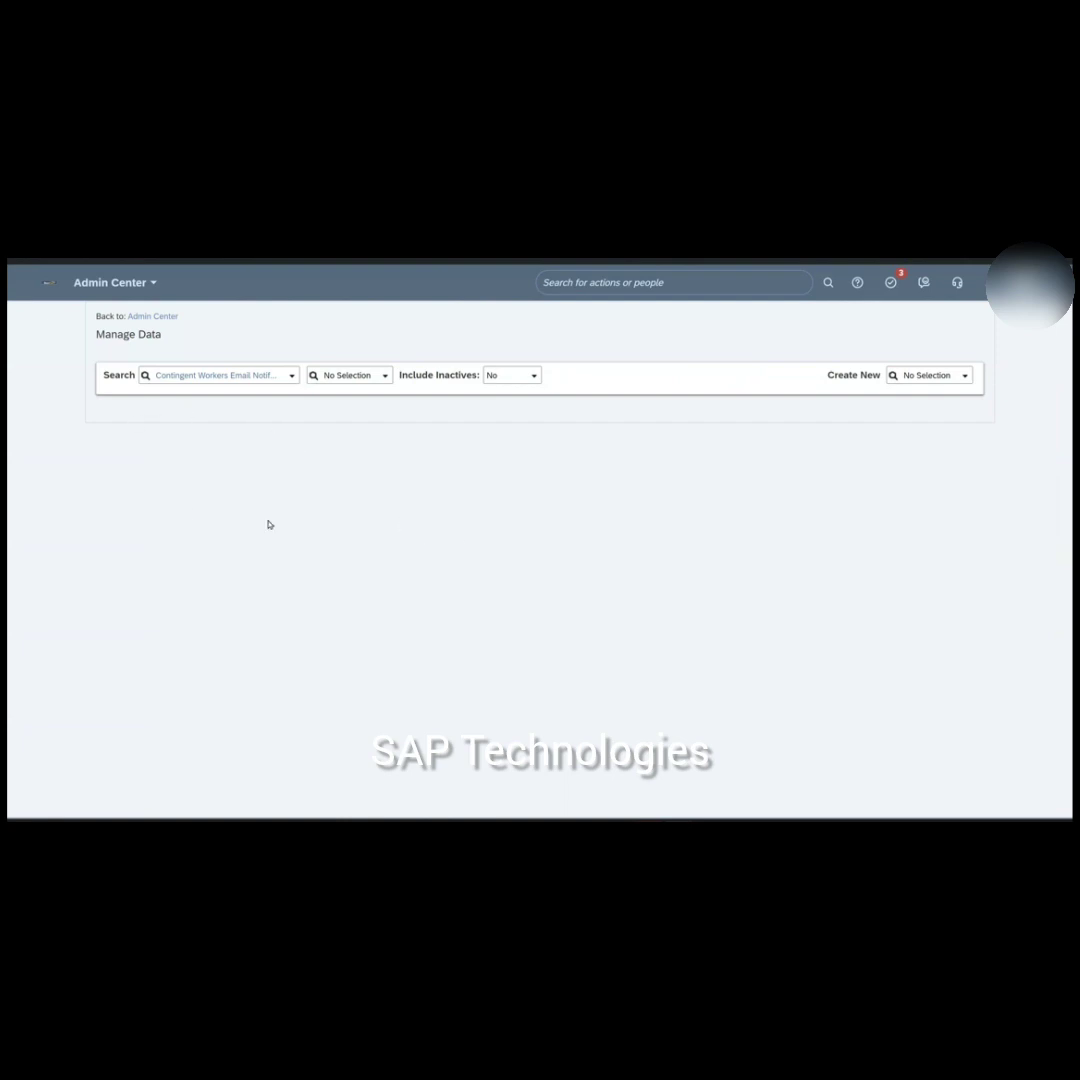
- Look up existing records of the Contingent Workers Email Notification Configuration object in Manage Data
click(232, 374)
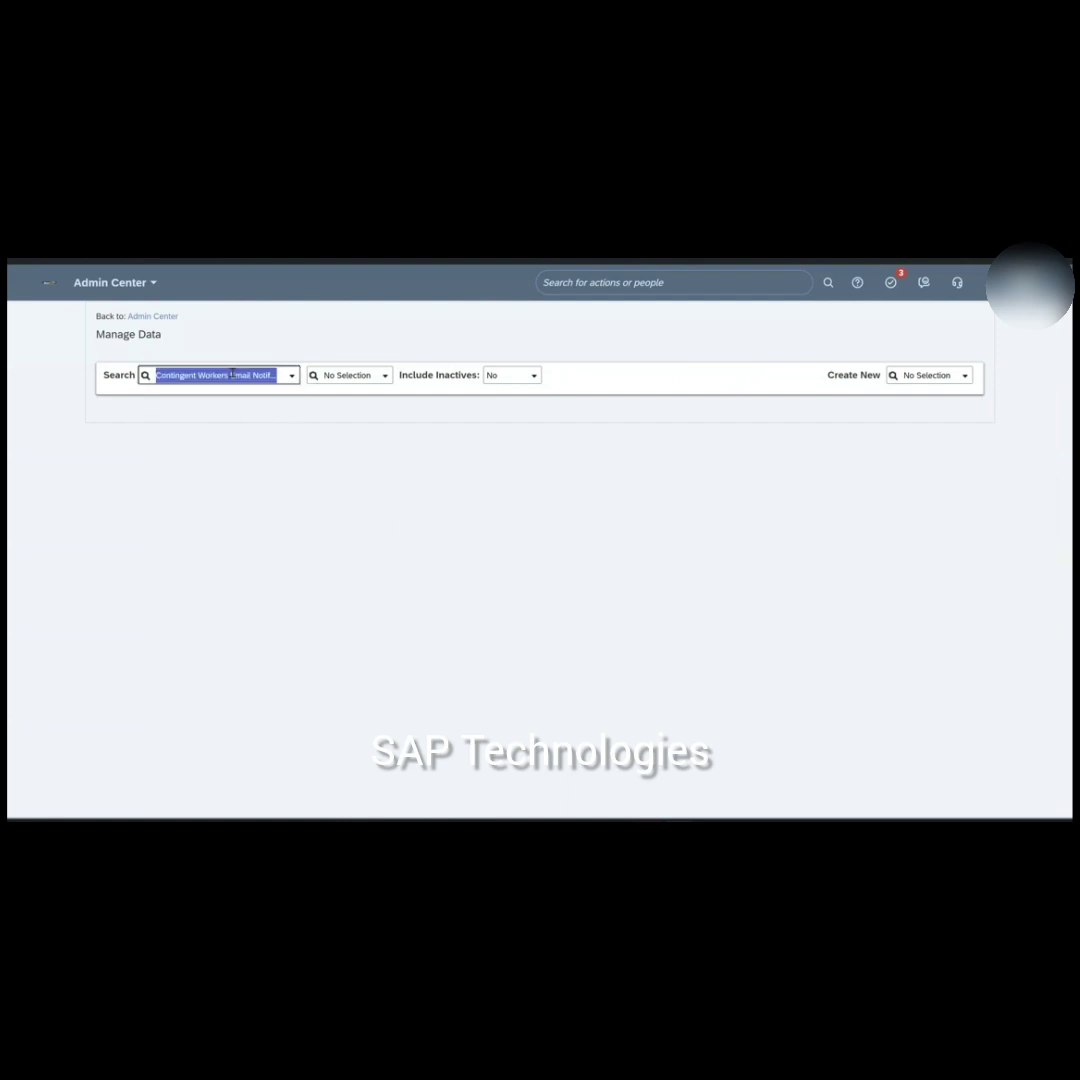
click(291, 375)
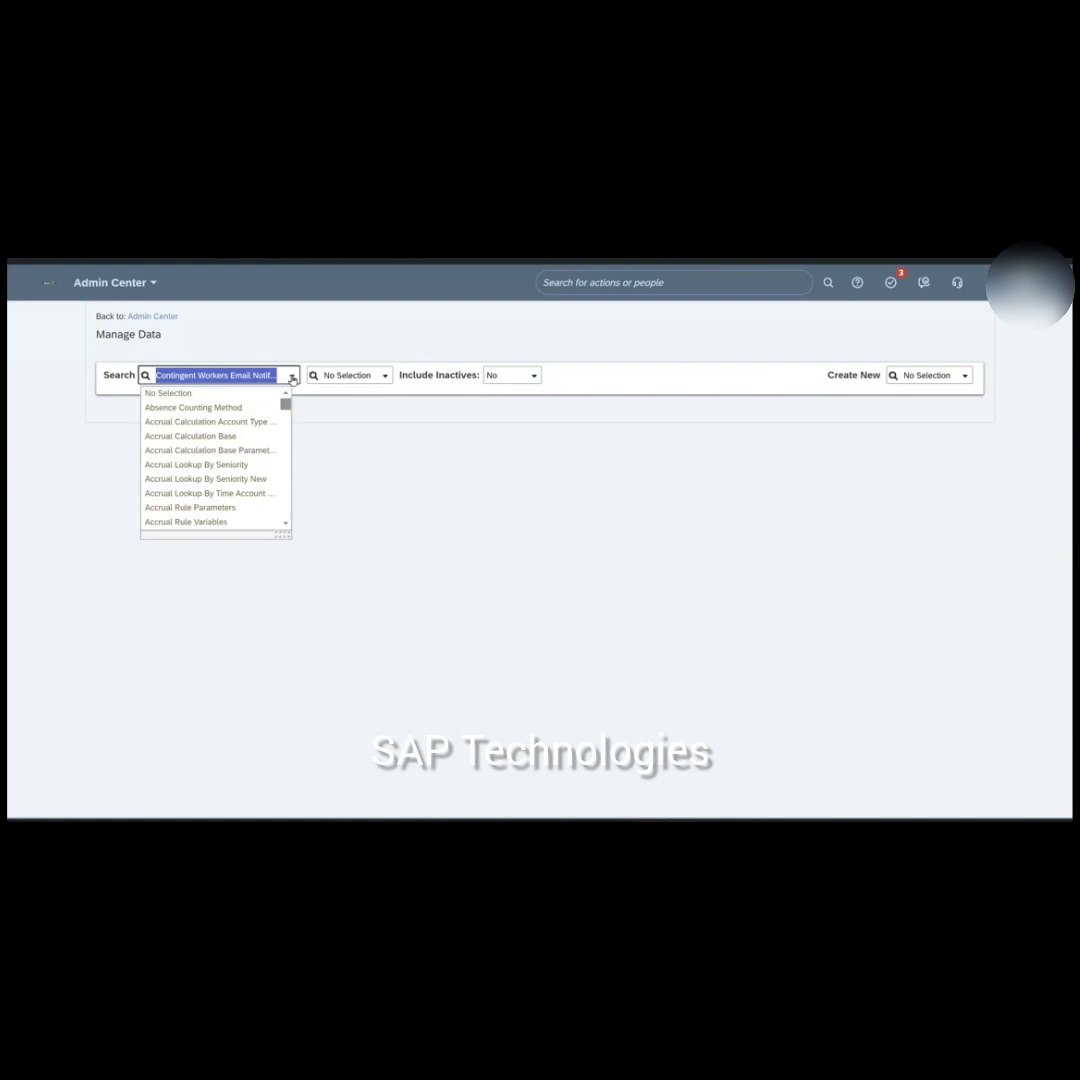
text(contin)
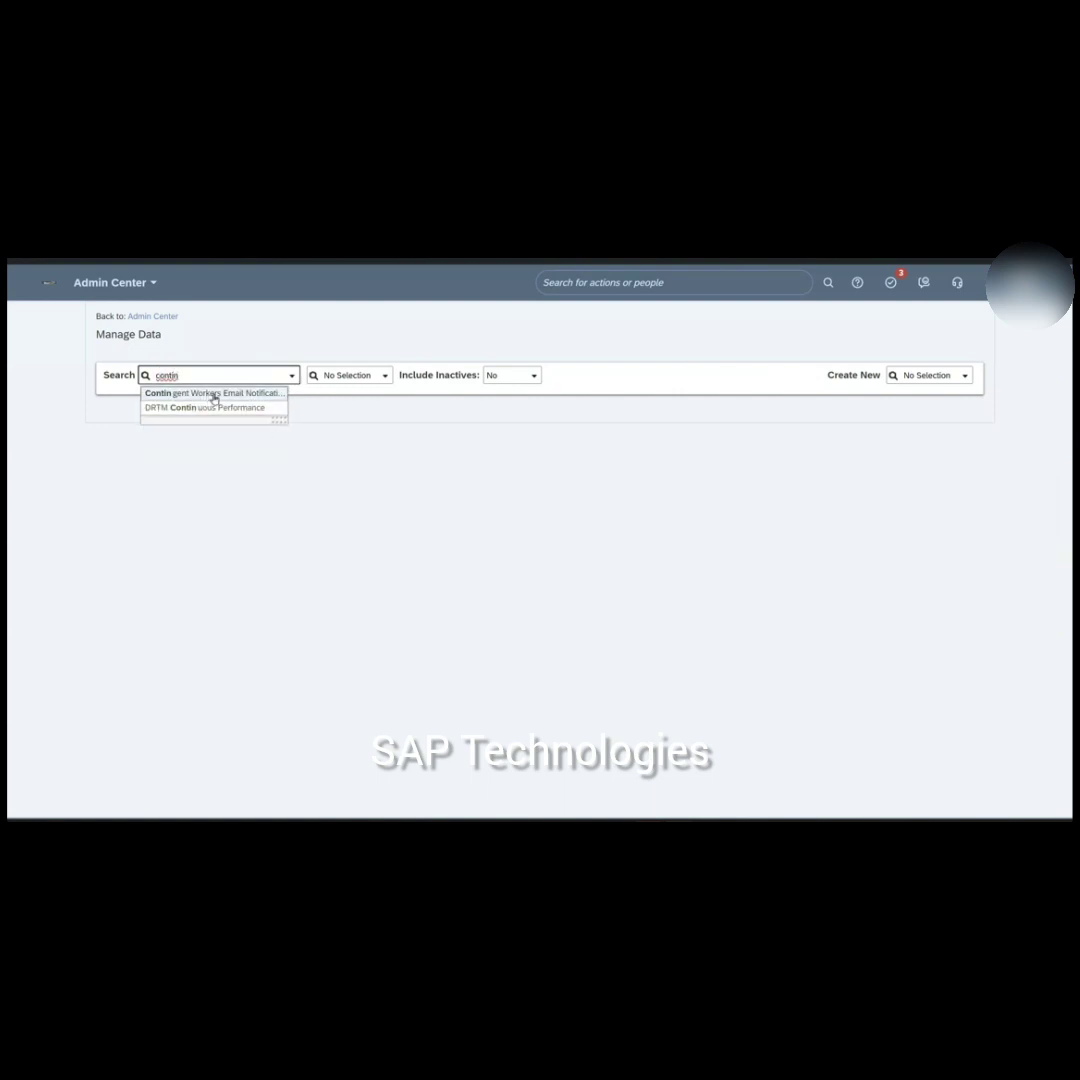
click(217, 395)
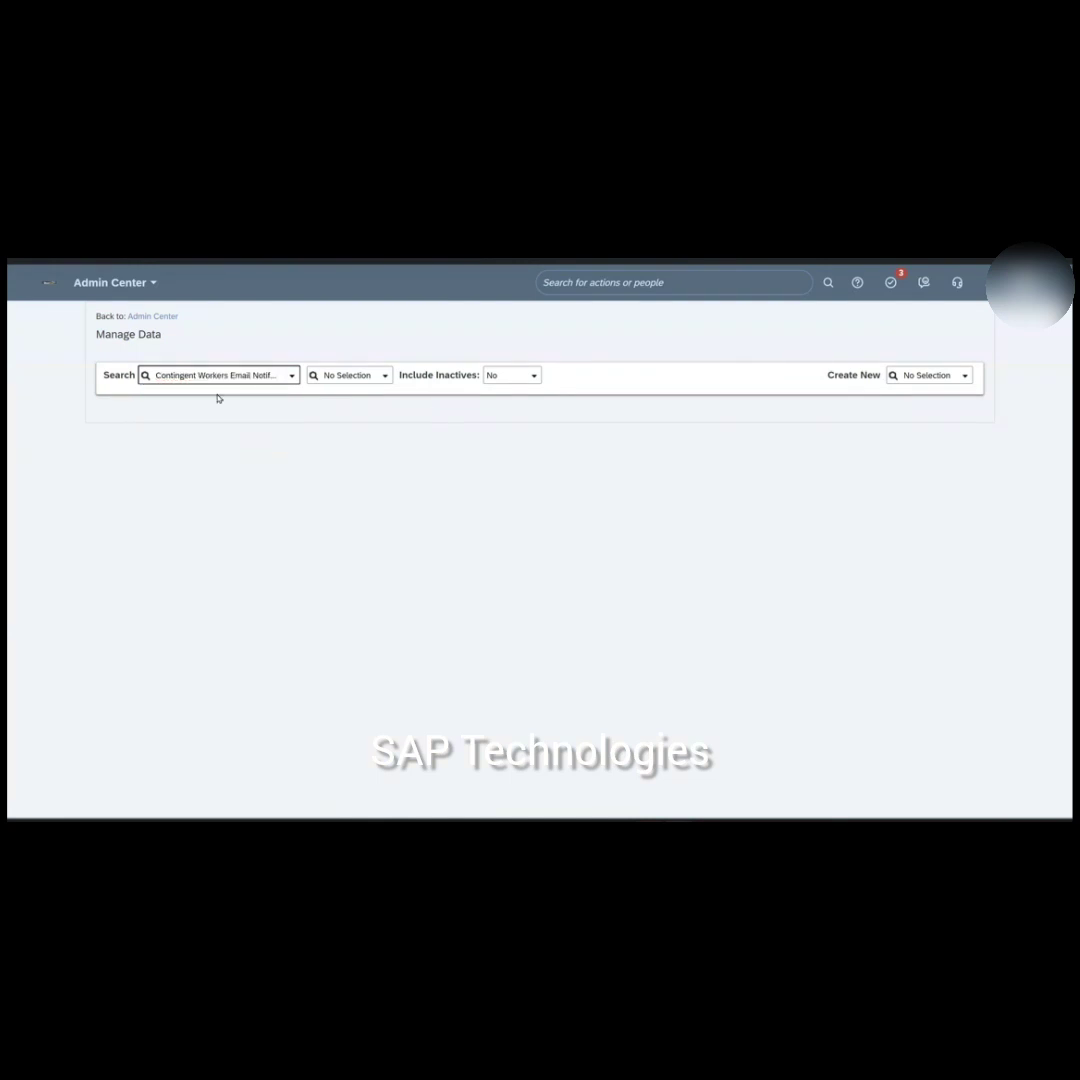
click(387, 377)
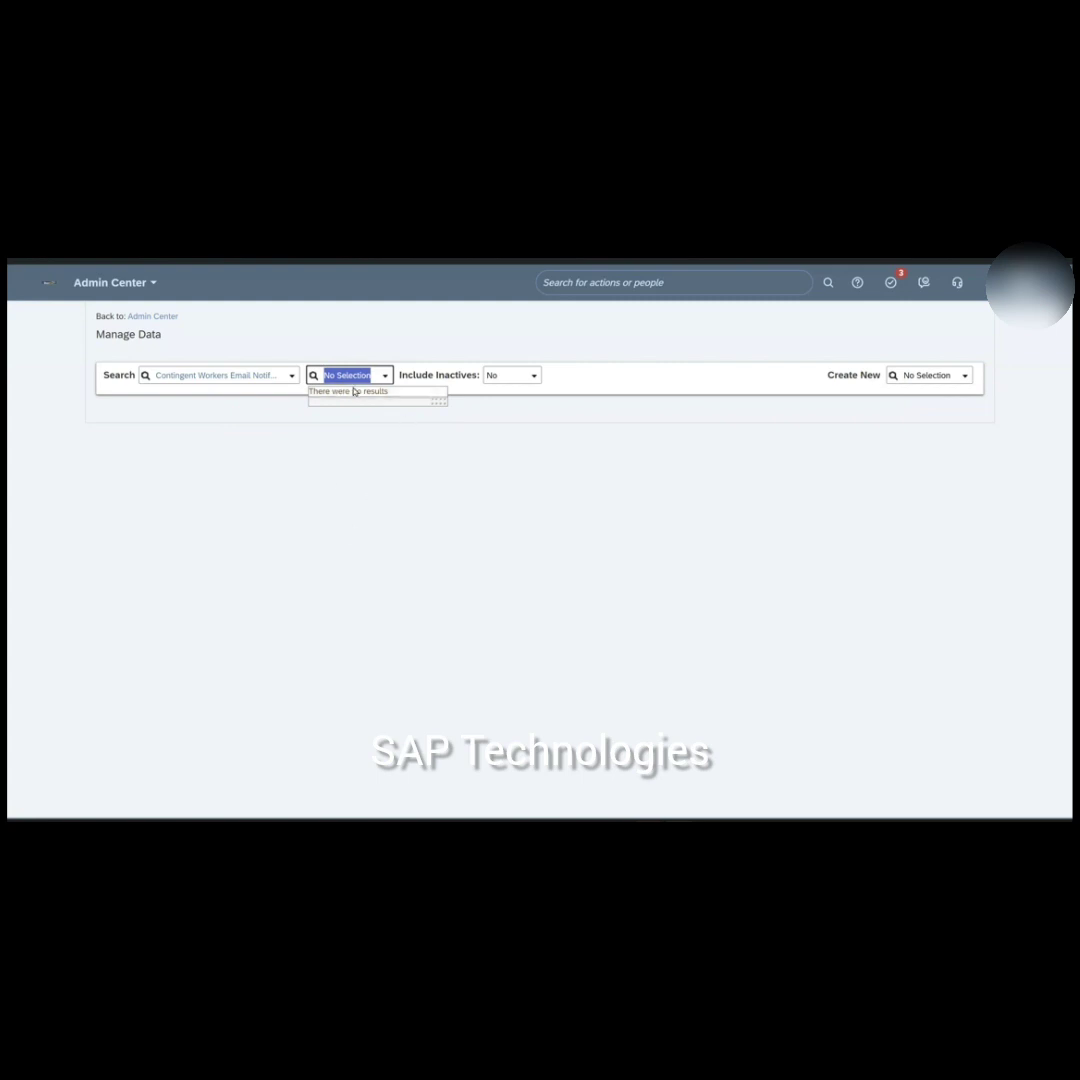
- Start creating a new Contingent Workers Email Notification Configuration record
click(966, 377)
click(967, 377)
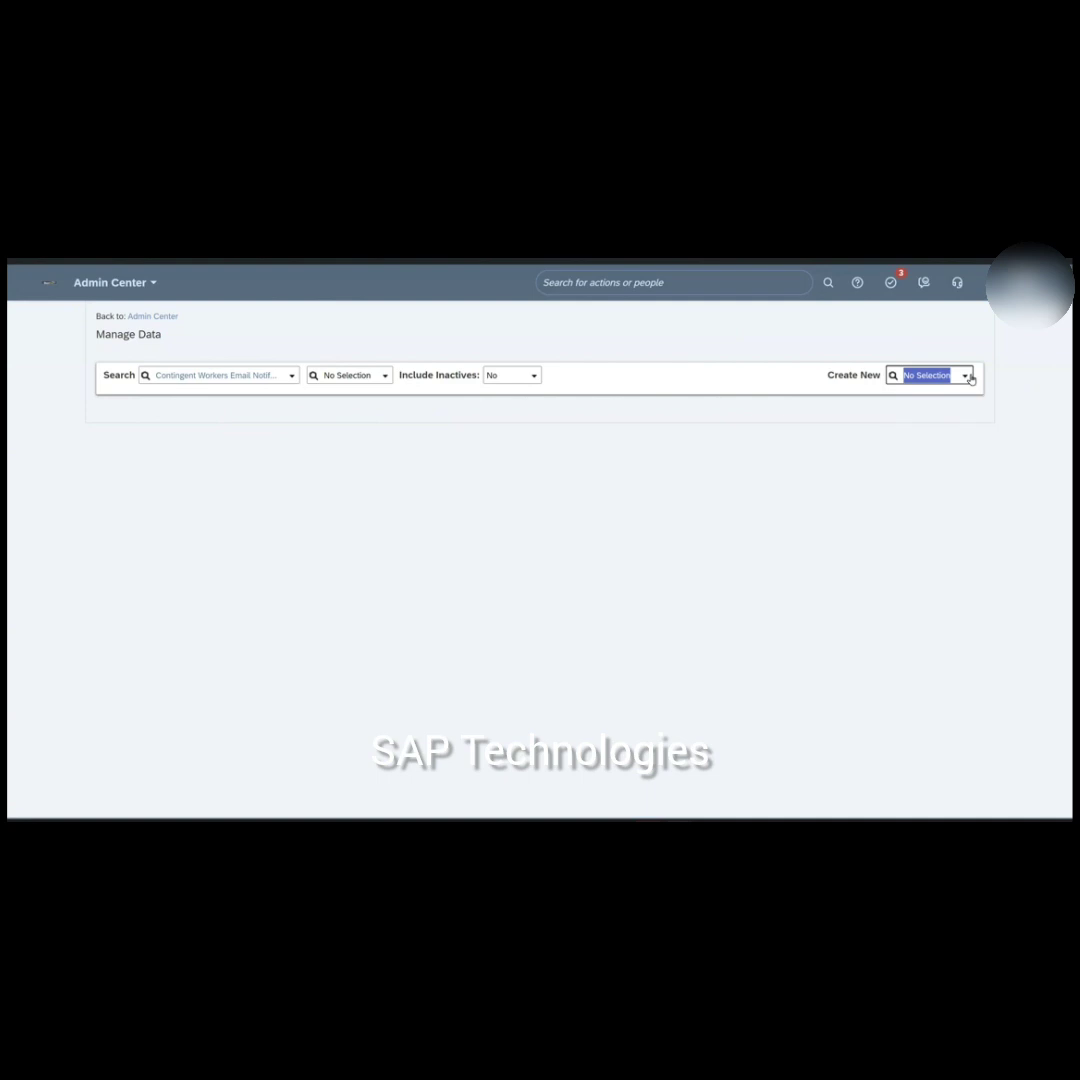
text(continge)
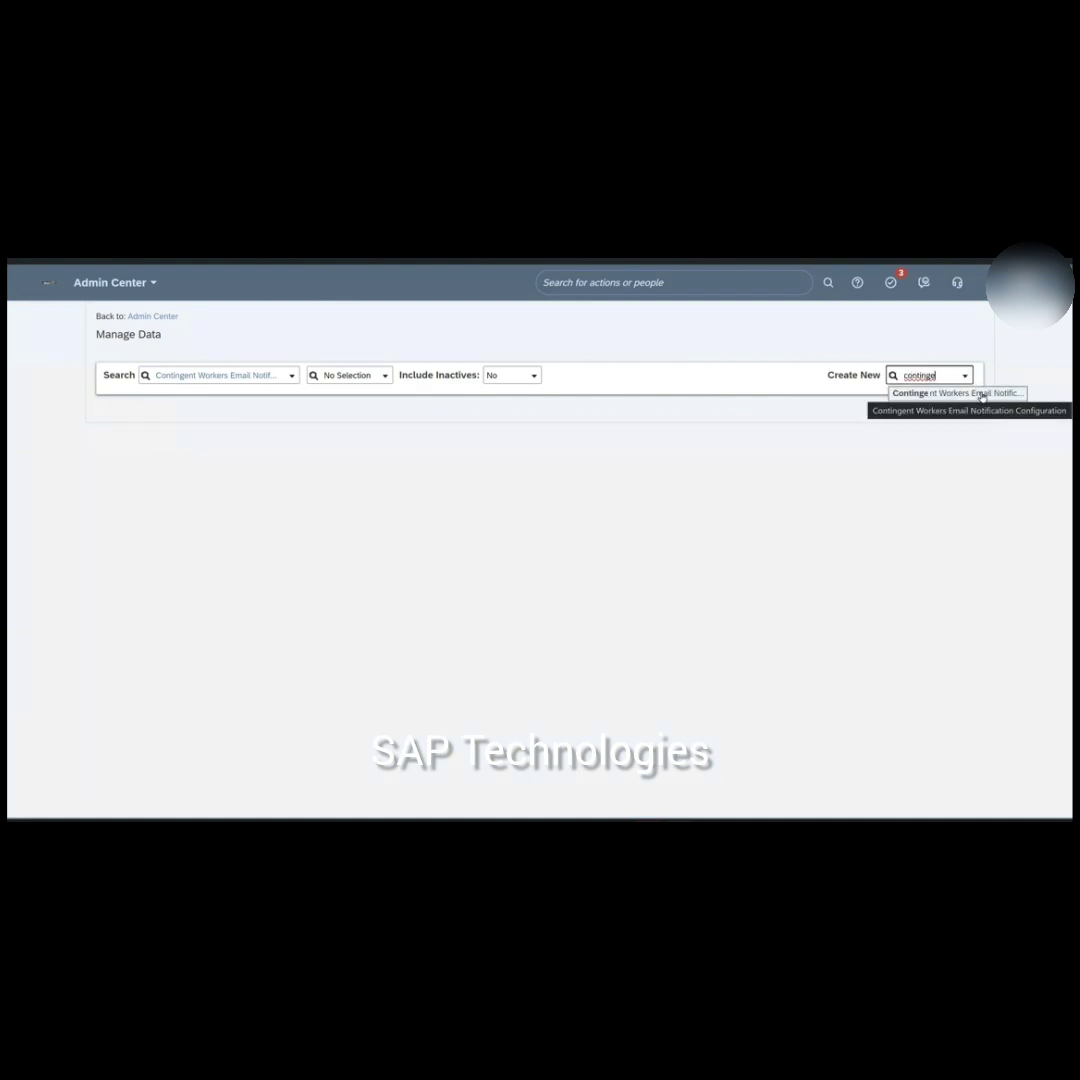
click(982, 395)
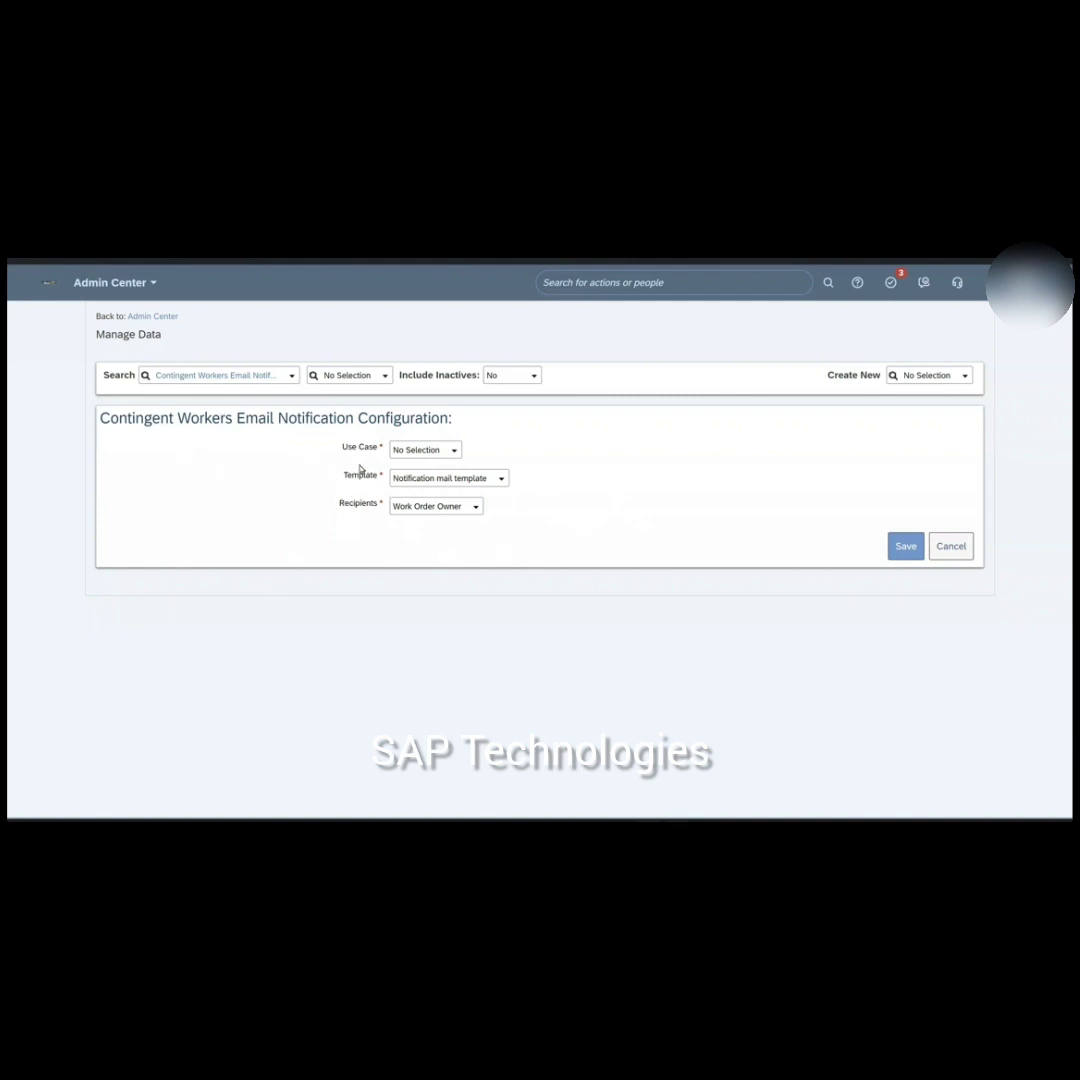
- Set the use case to "Notification on contingent worker hire" and review the template choices
click(454, 453)
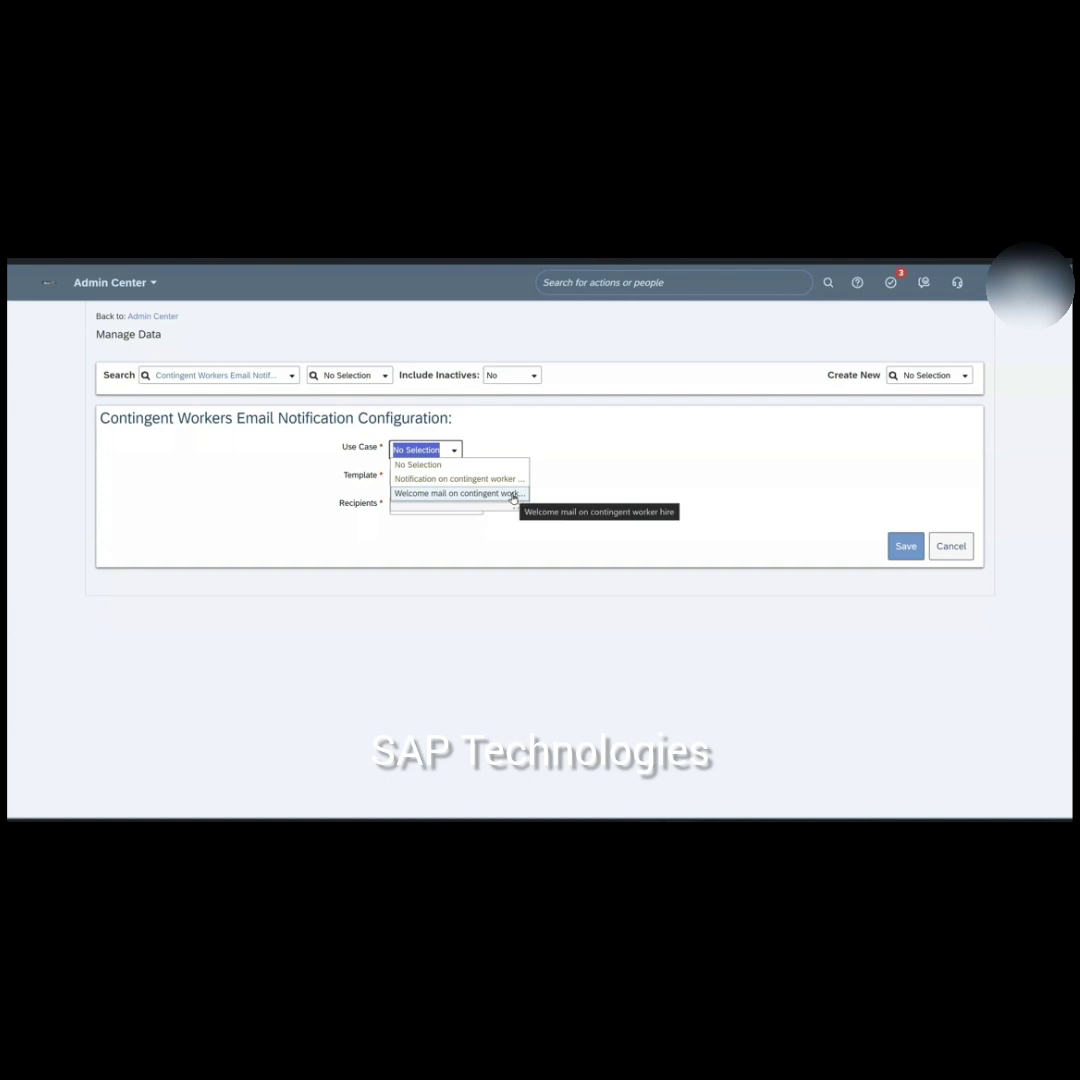
click(437, 479)
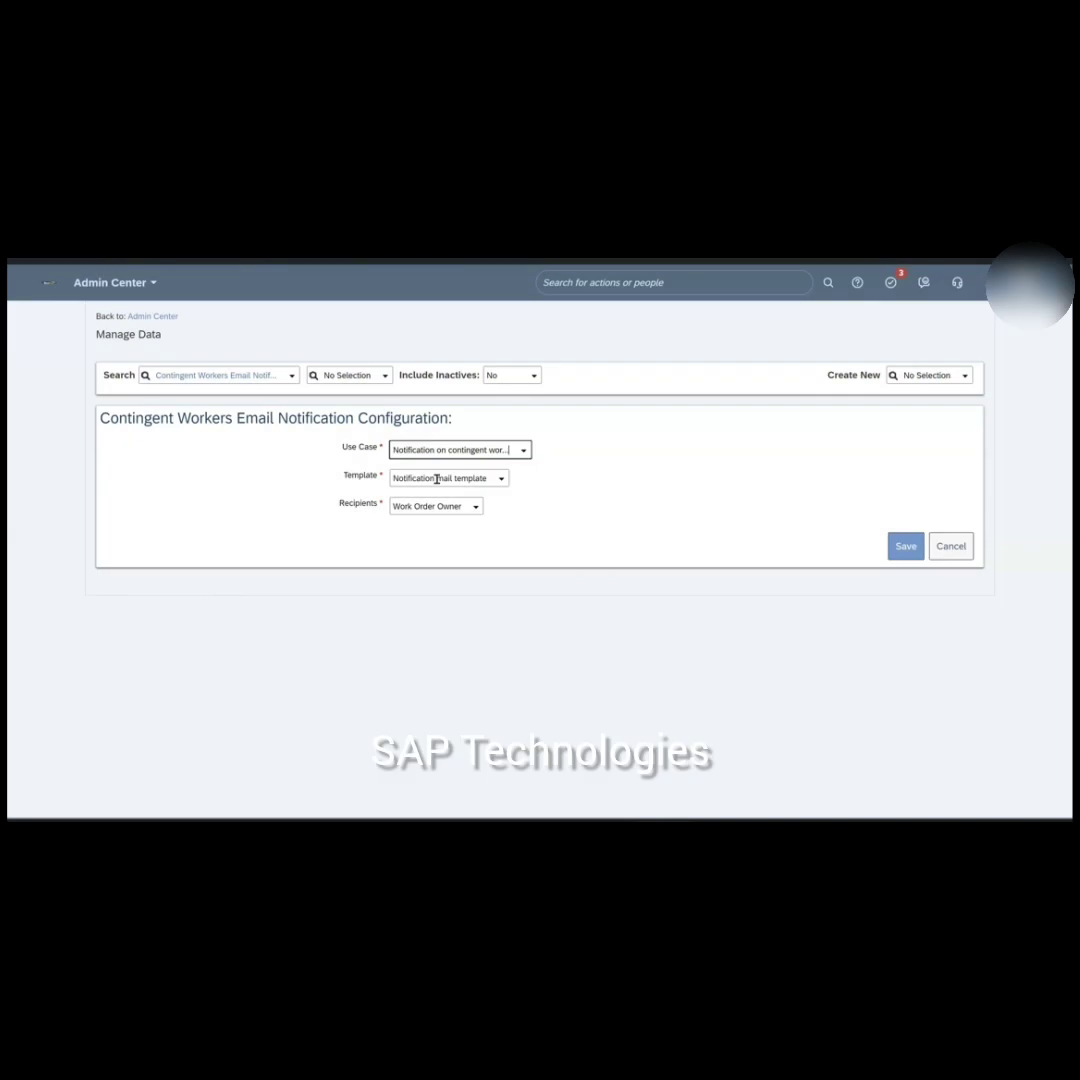
click(502, 481)
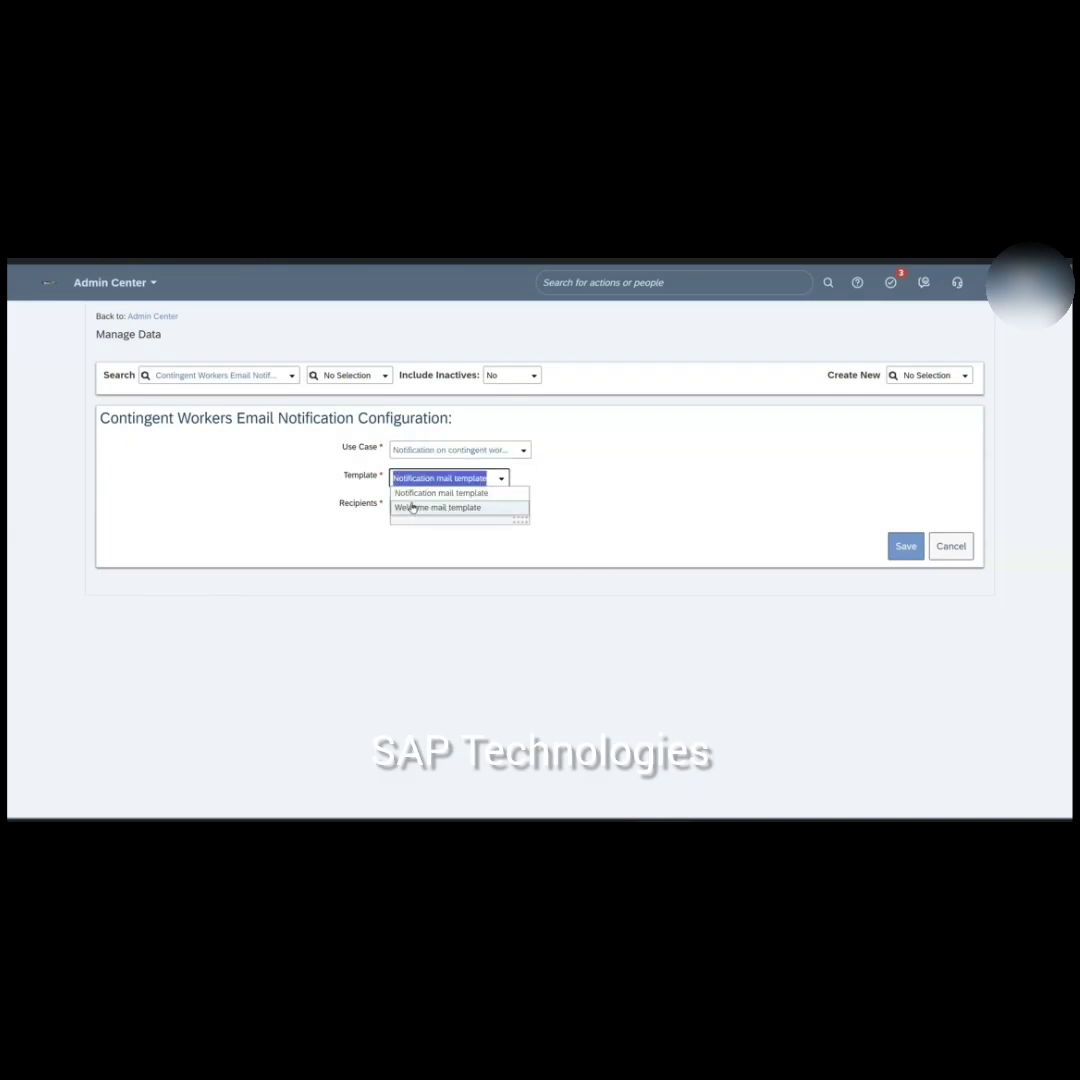
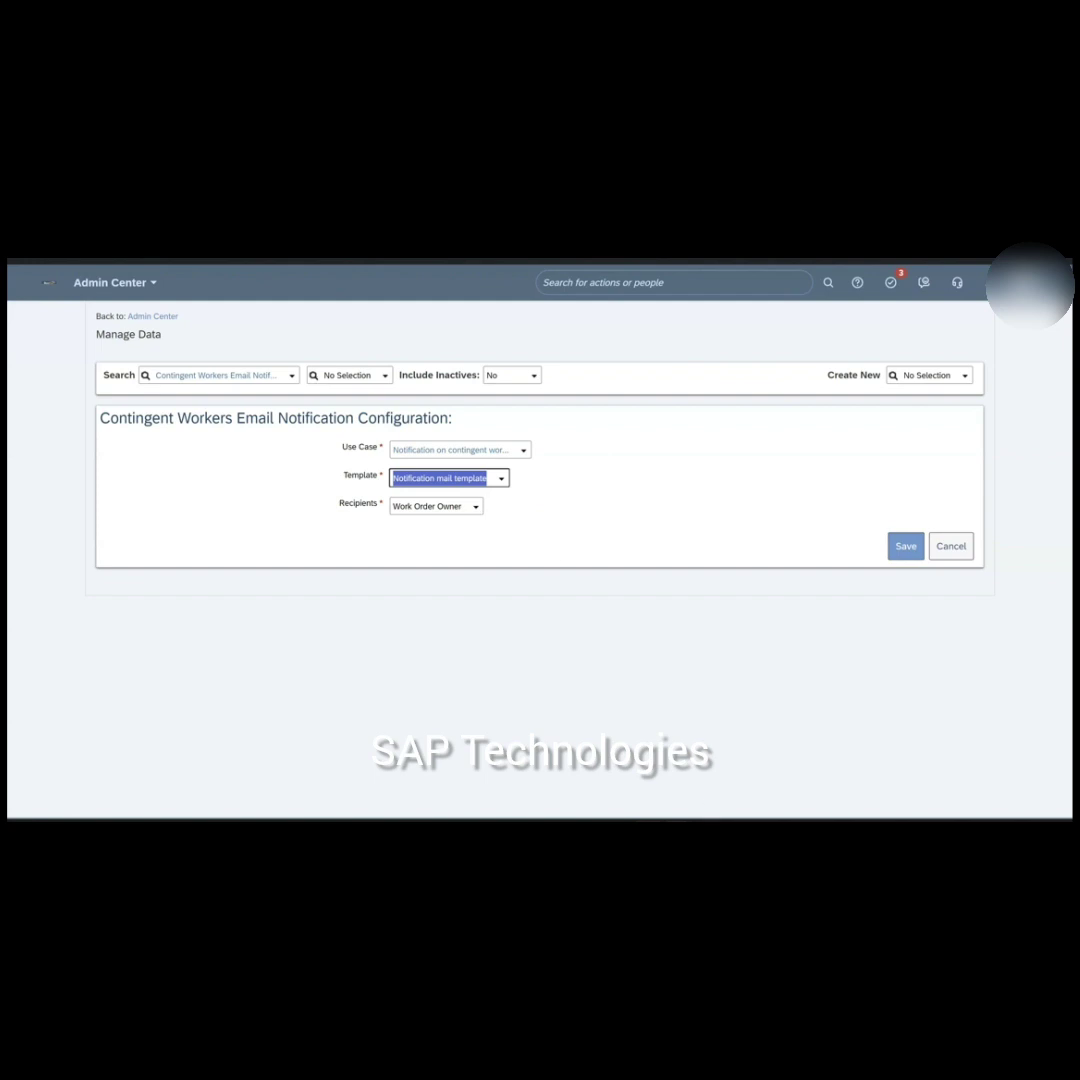
- Switch to the presentation to check the Scenario slide for who should receive the hire notification, and return to Manage Data
click(713, 786)
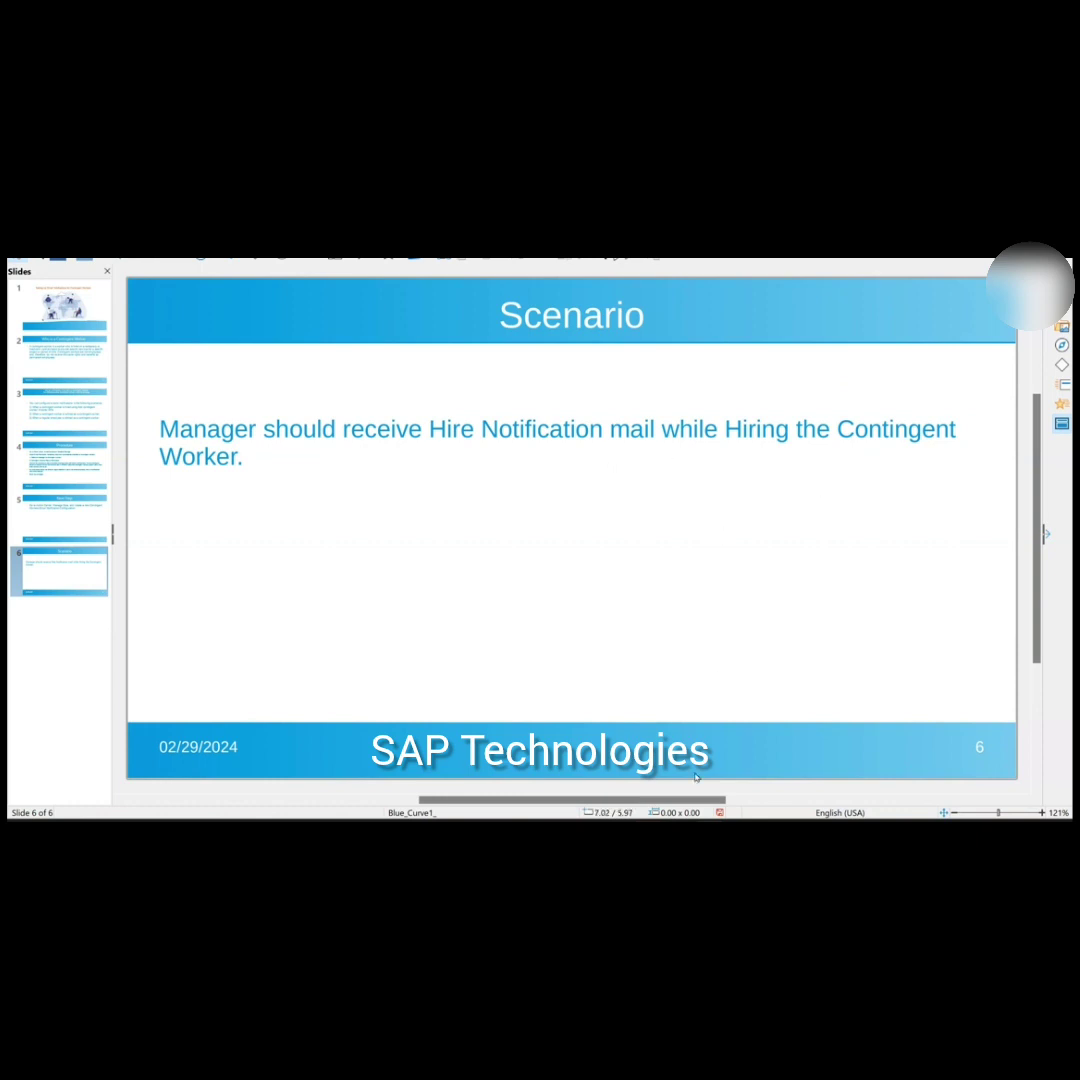
mouse_move(678, 818)
click(720, 758)
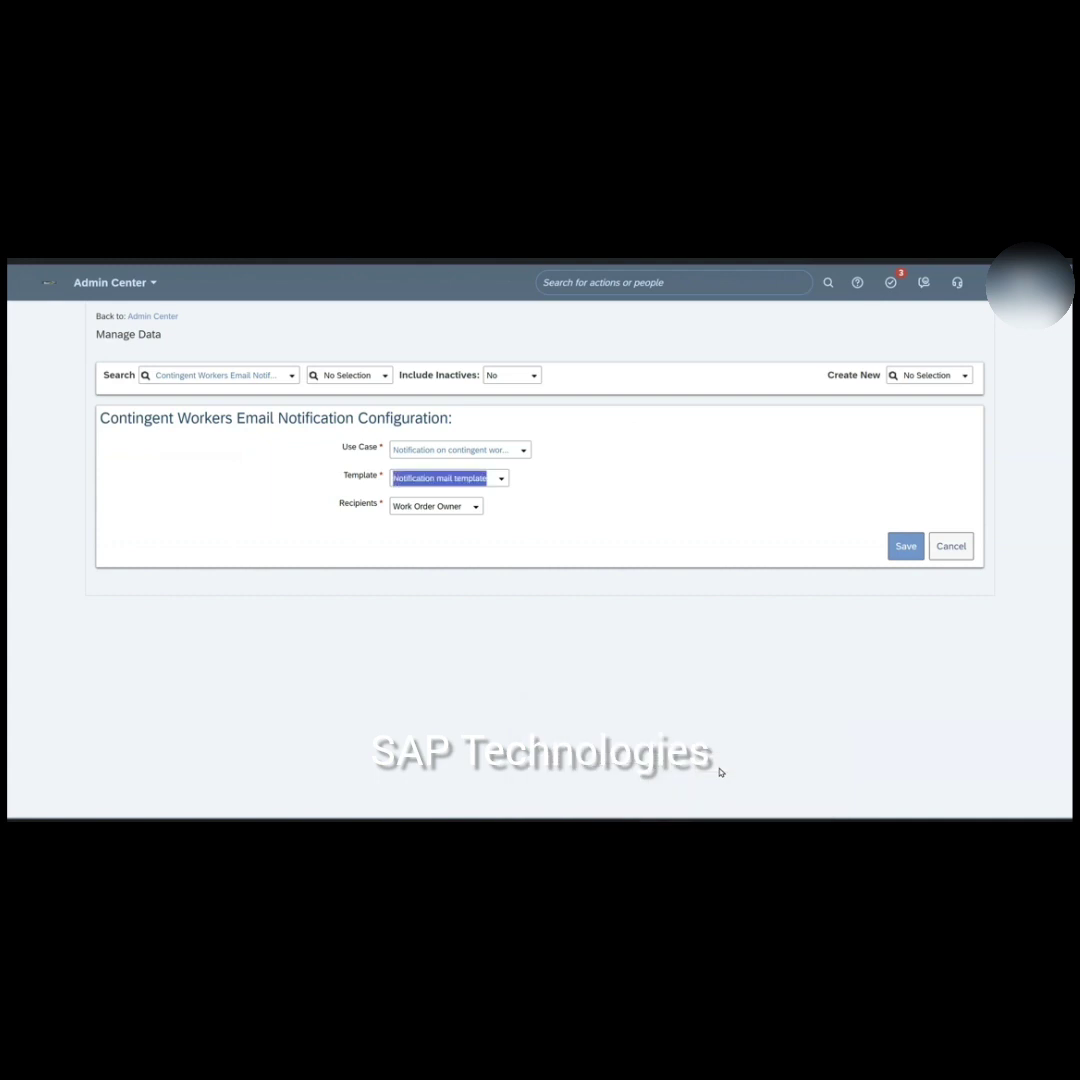
- Set the notification configuration's recipients to Supervisor and save the record
click(477, 510)
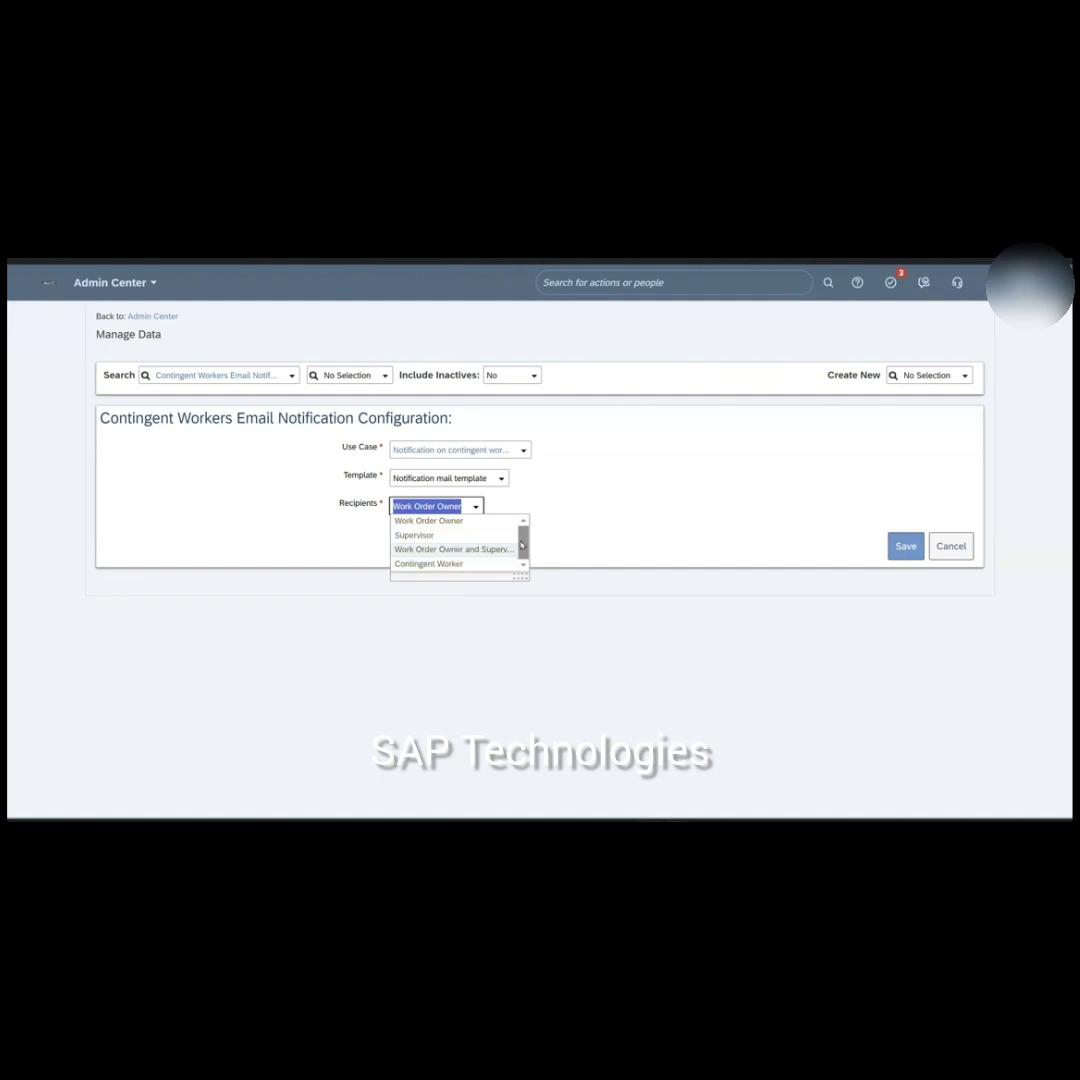
click(461, 541)
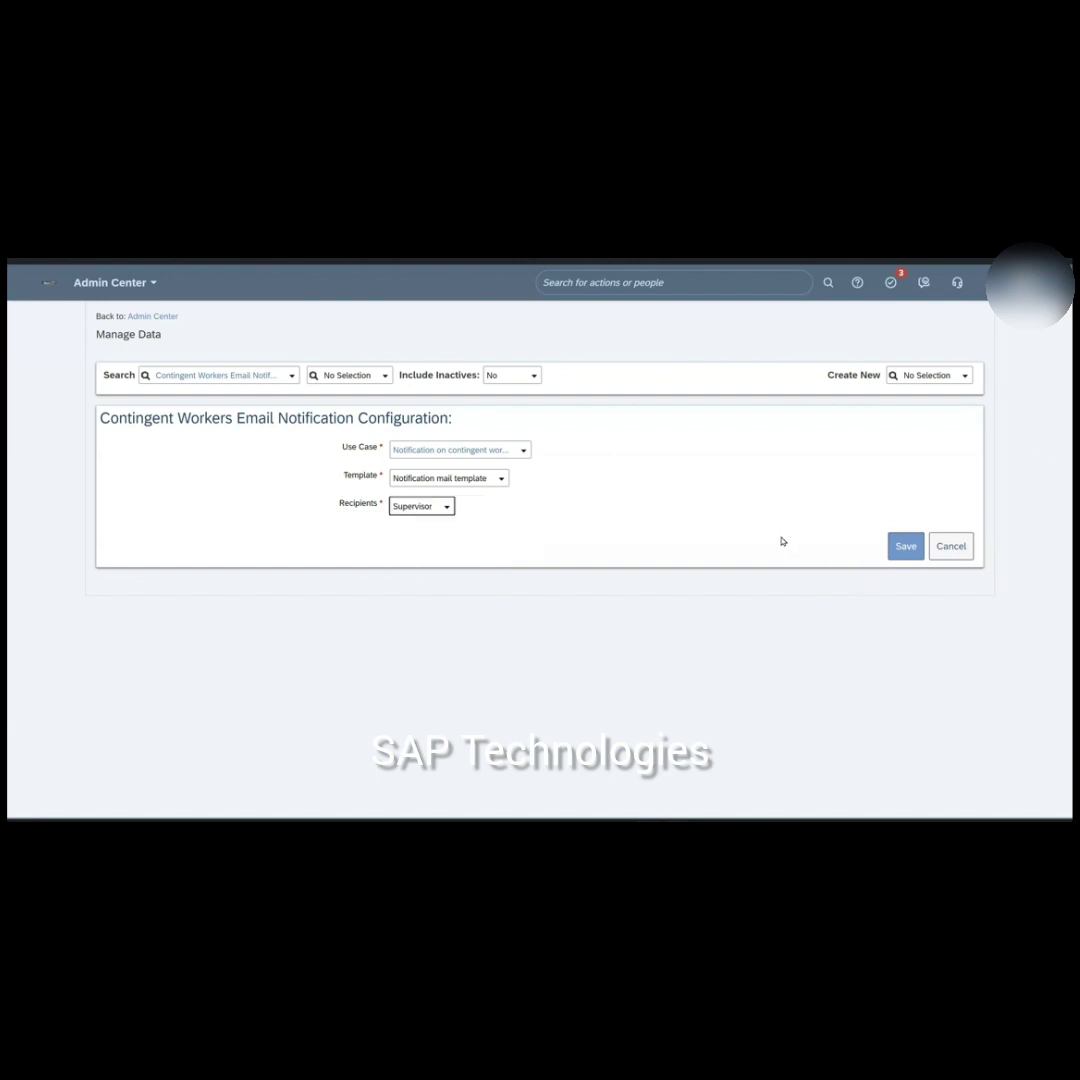
click(905, 546)
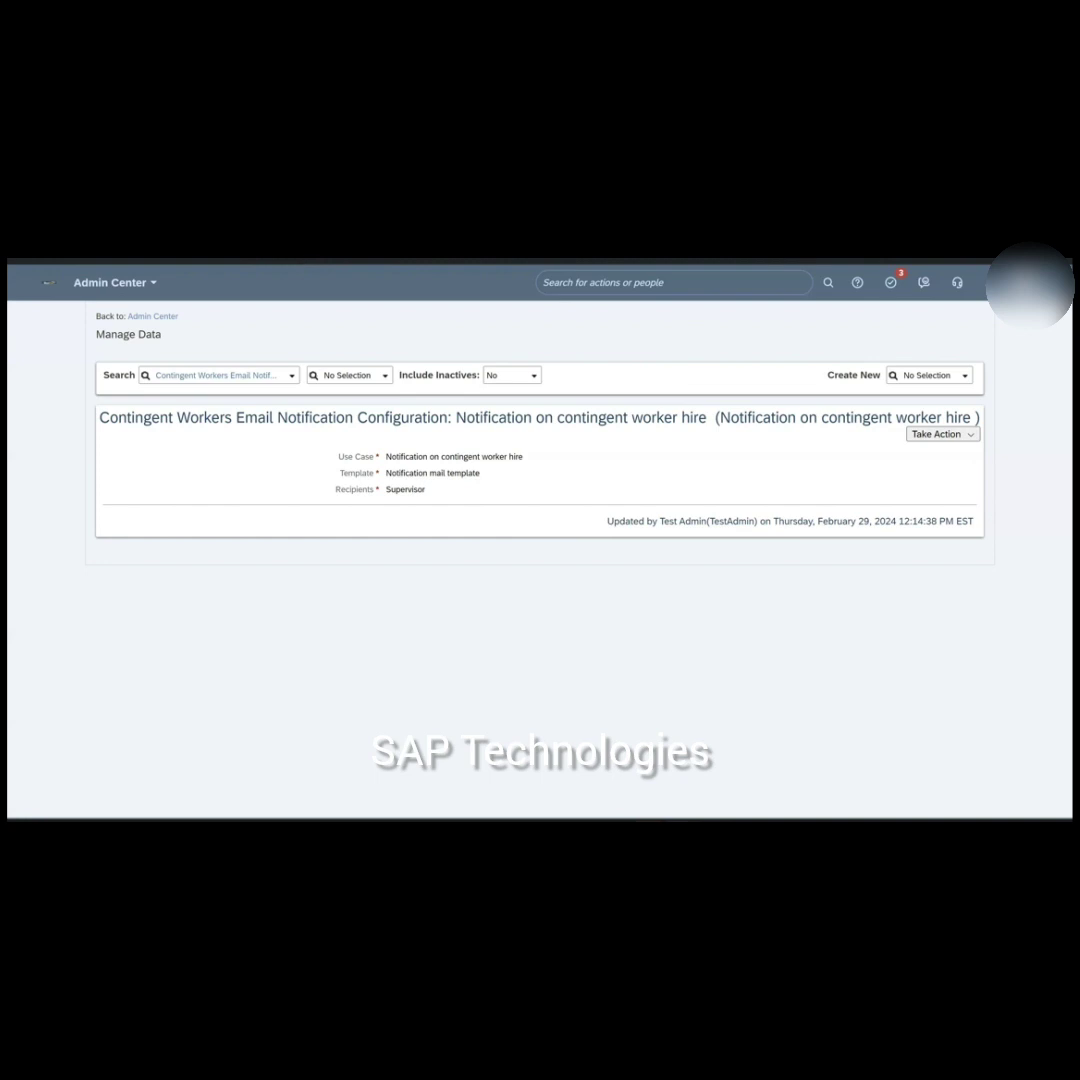
- Duplicate the current browser tab, search the actions for "add continge" and open Add Contingent Worker
right_click(252, 240)
click(334, 302)
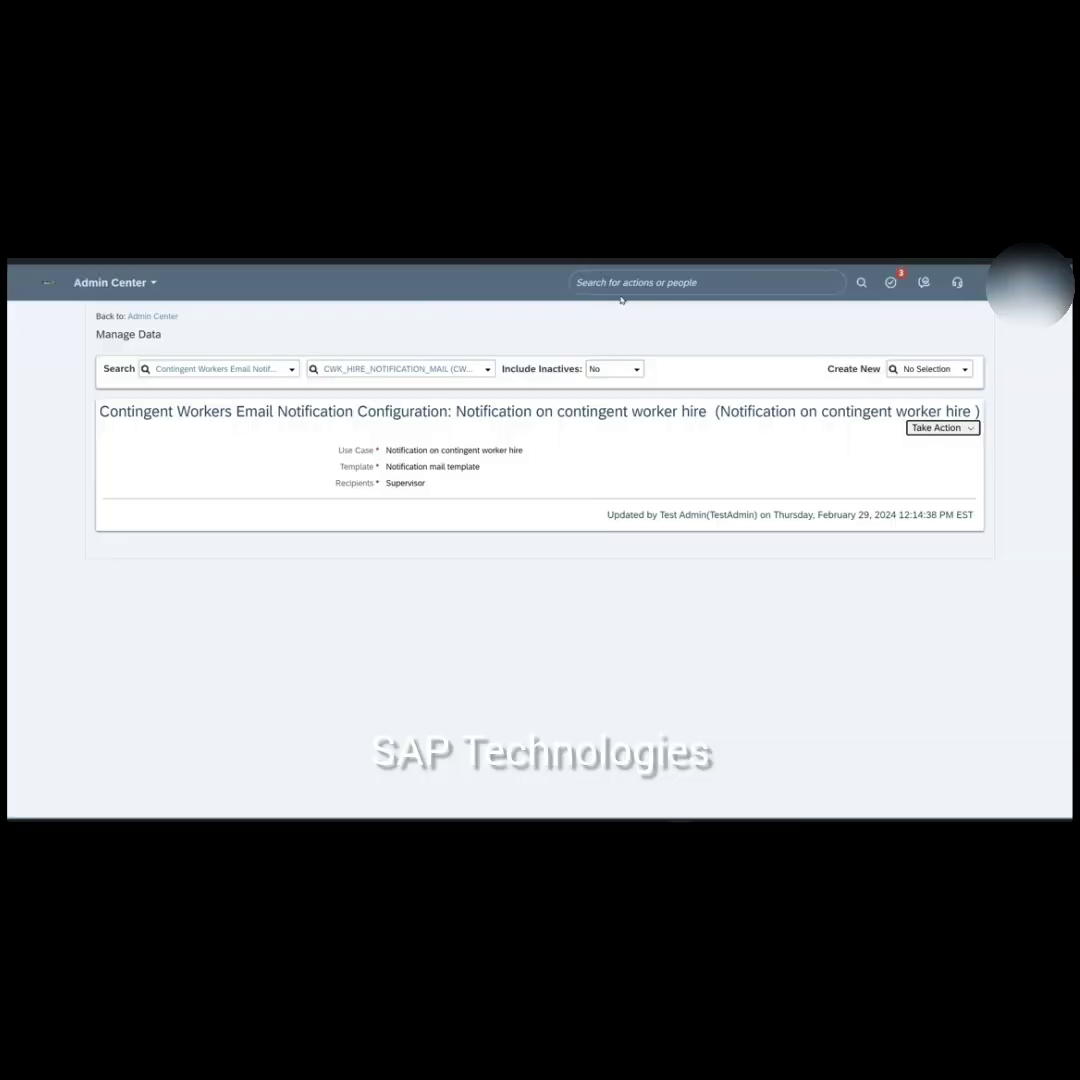
click(621, 285)
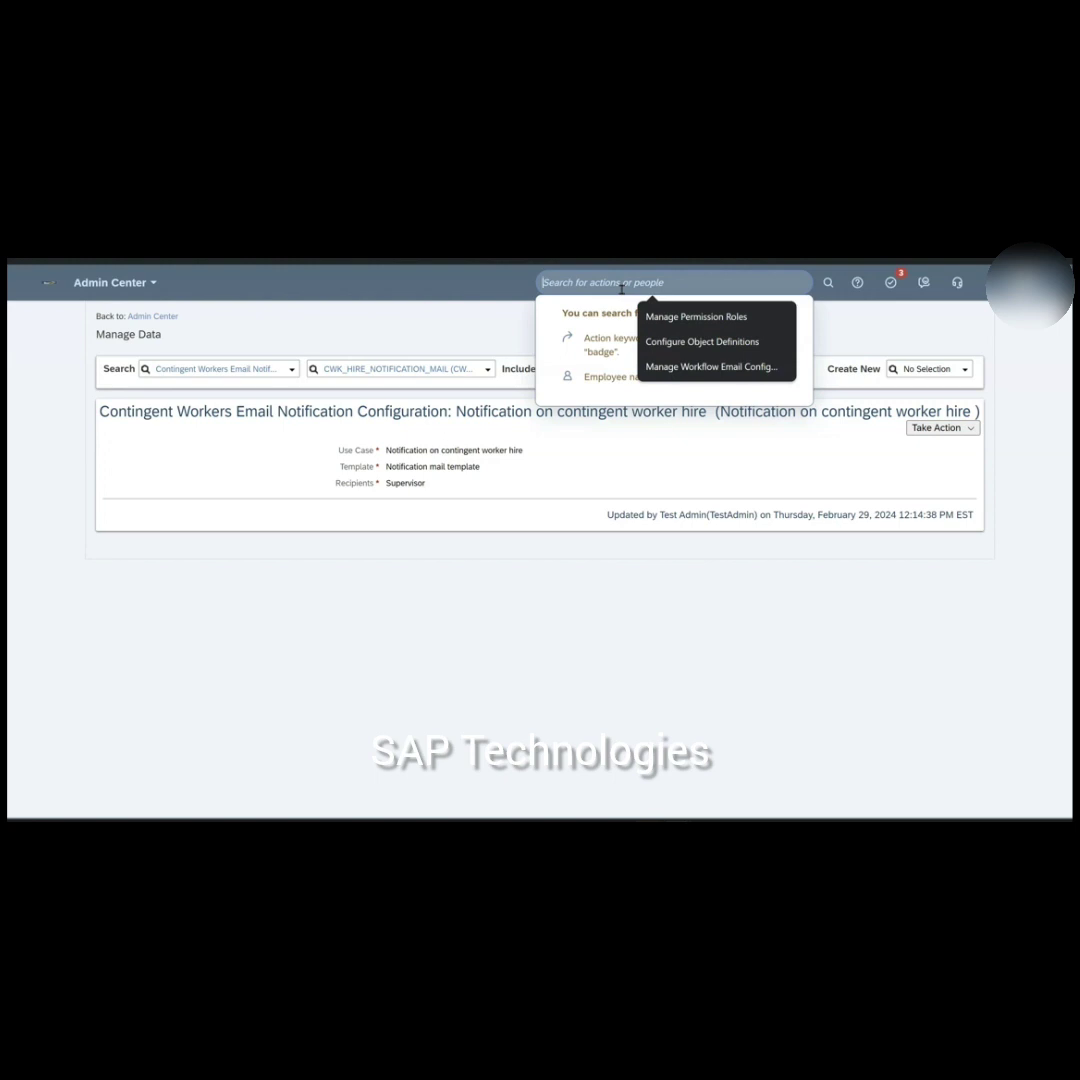
text(add conti)
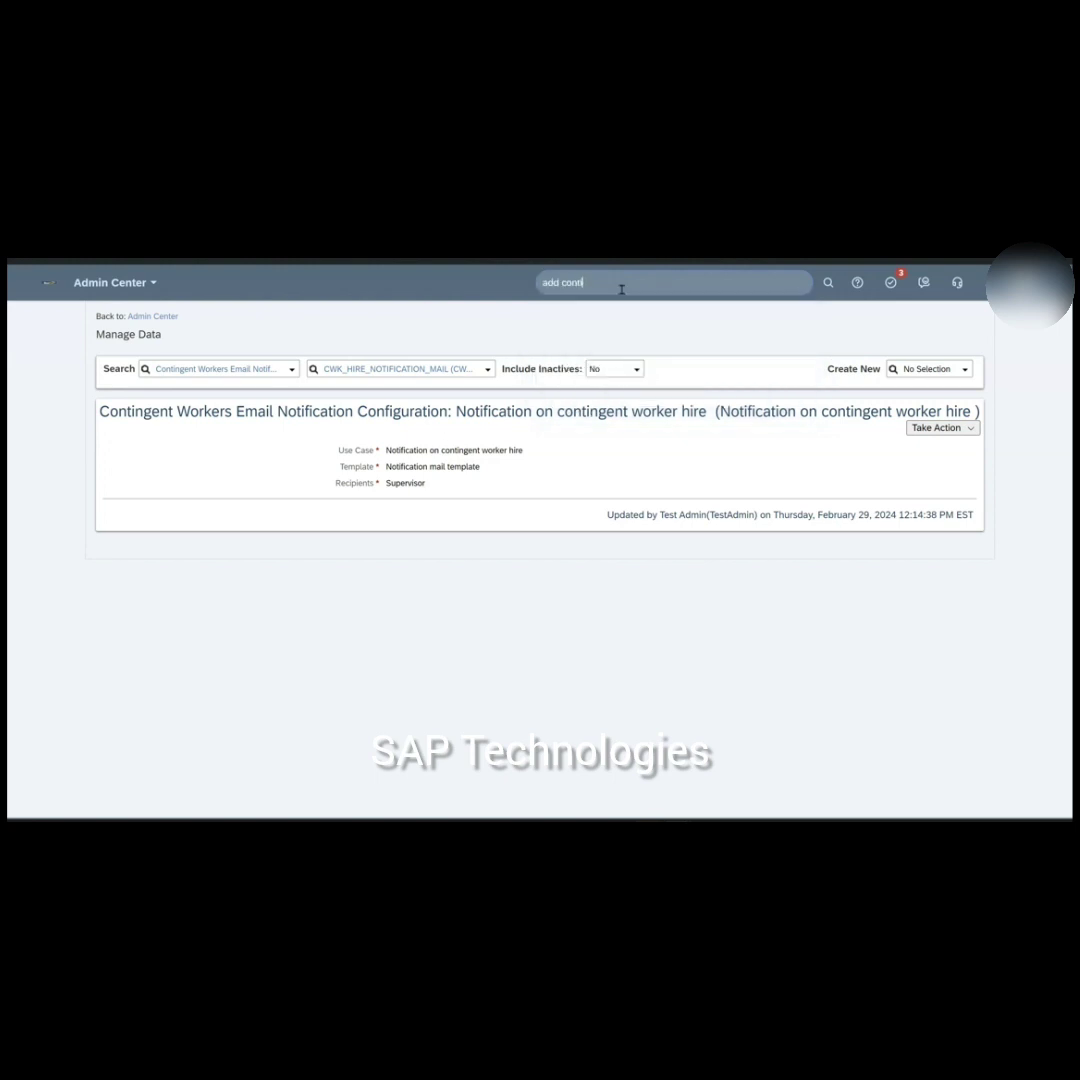
text(nge)
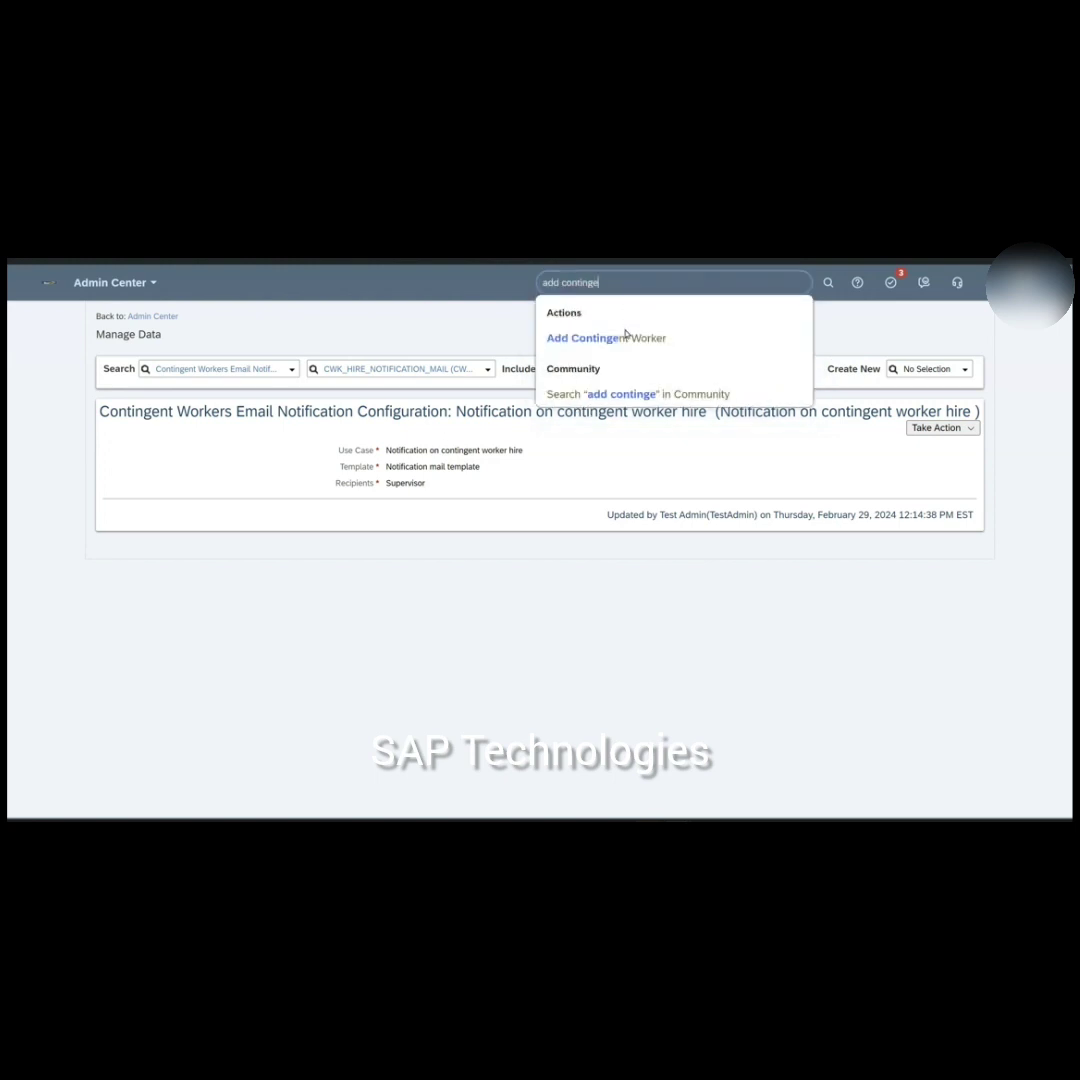
click(627, 340)
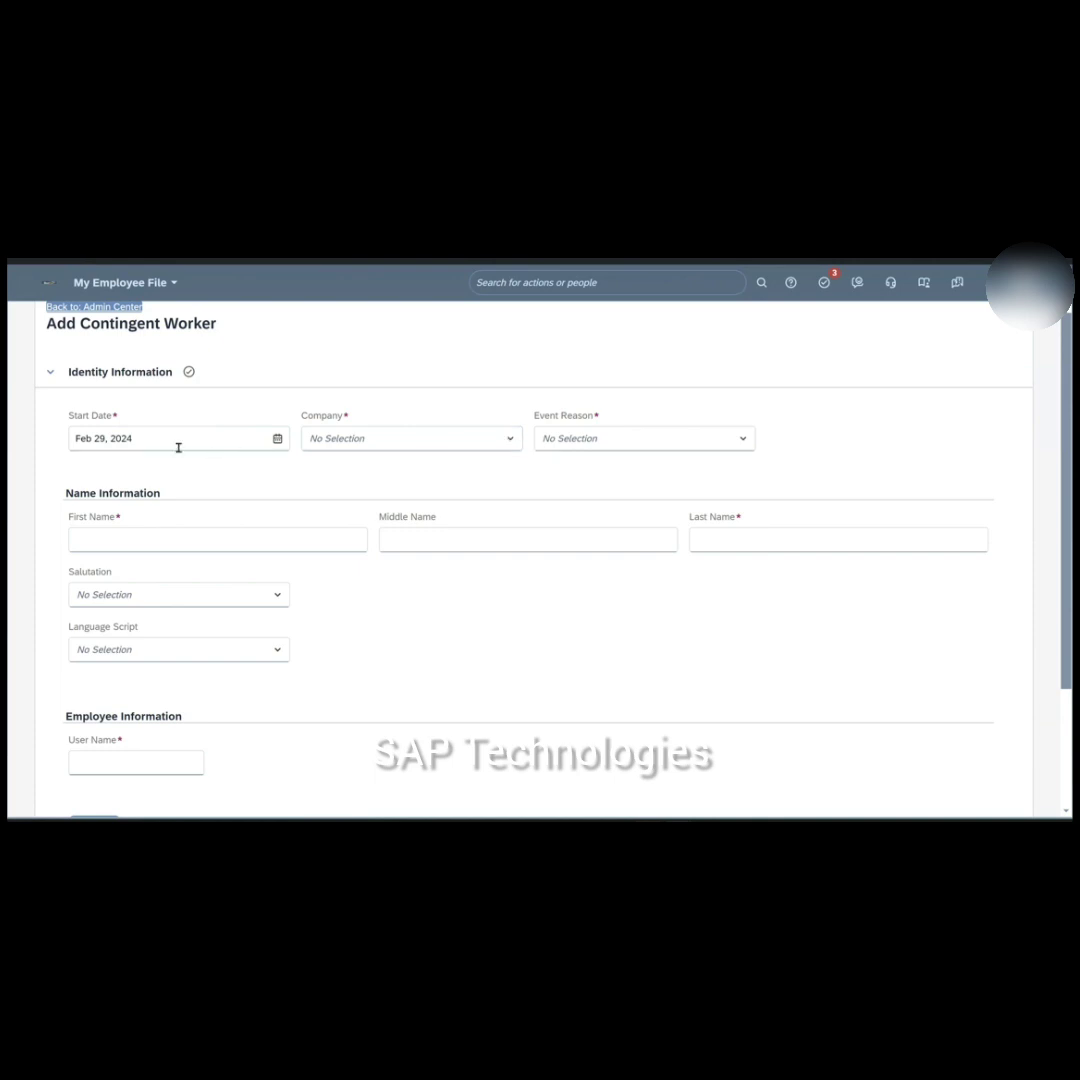
- Set the new contingent worker's company to ABC LTD (1001001) and the event reason to Start CWK (Start CWK)
click(510, 442)
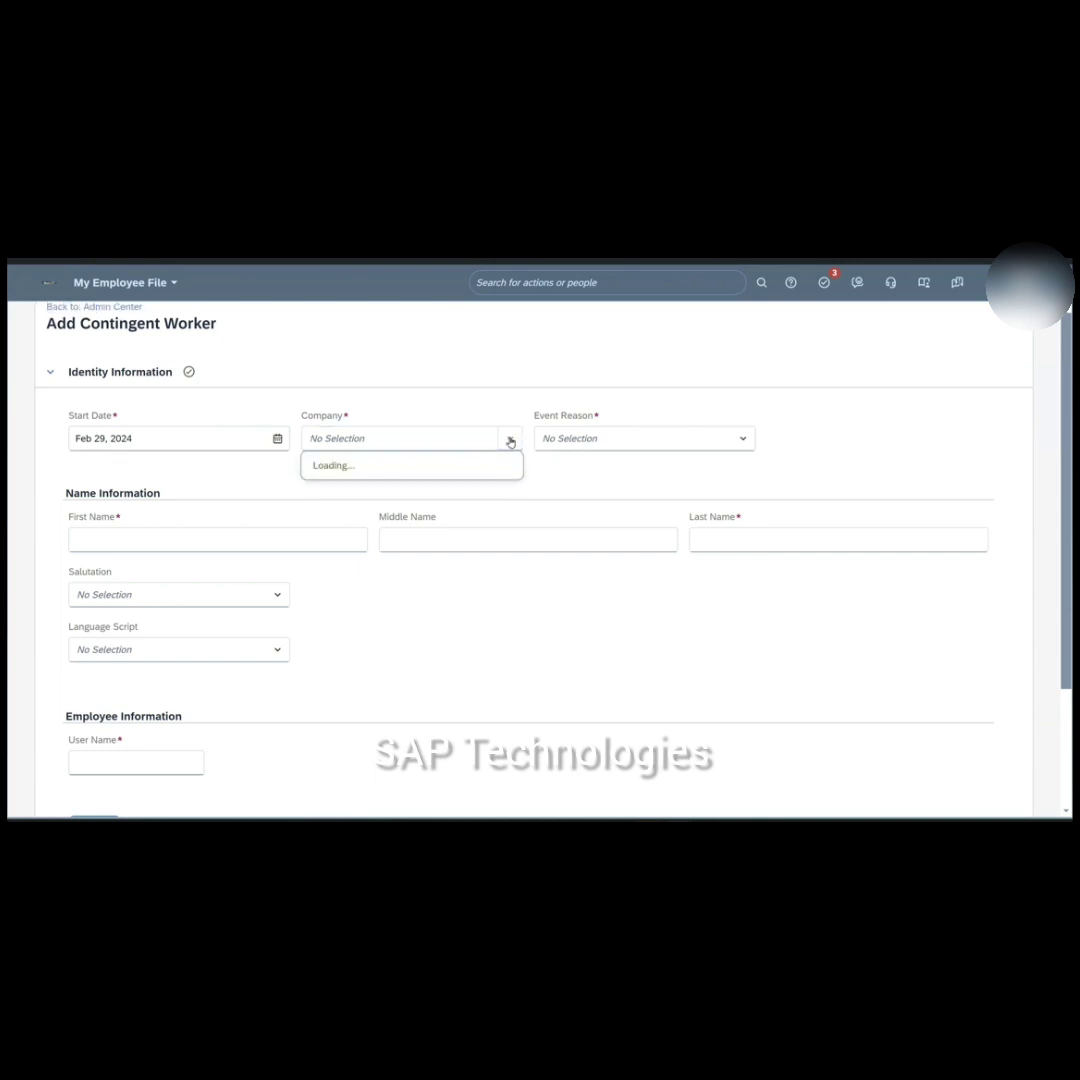
click(383, 470)
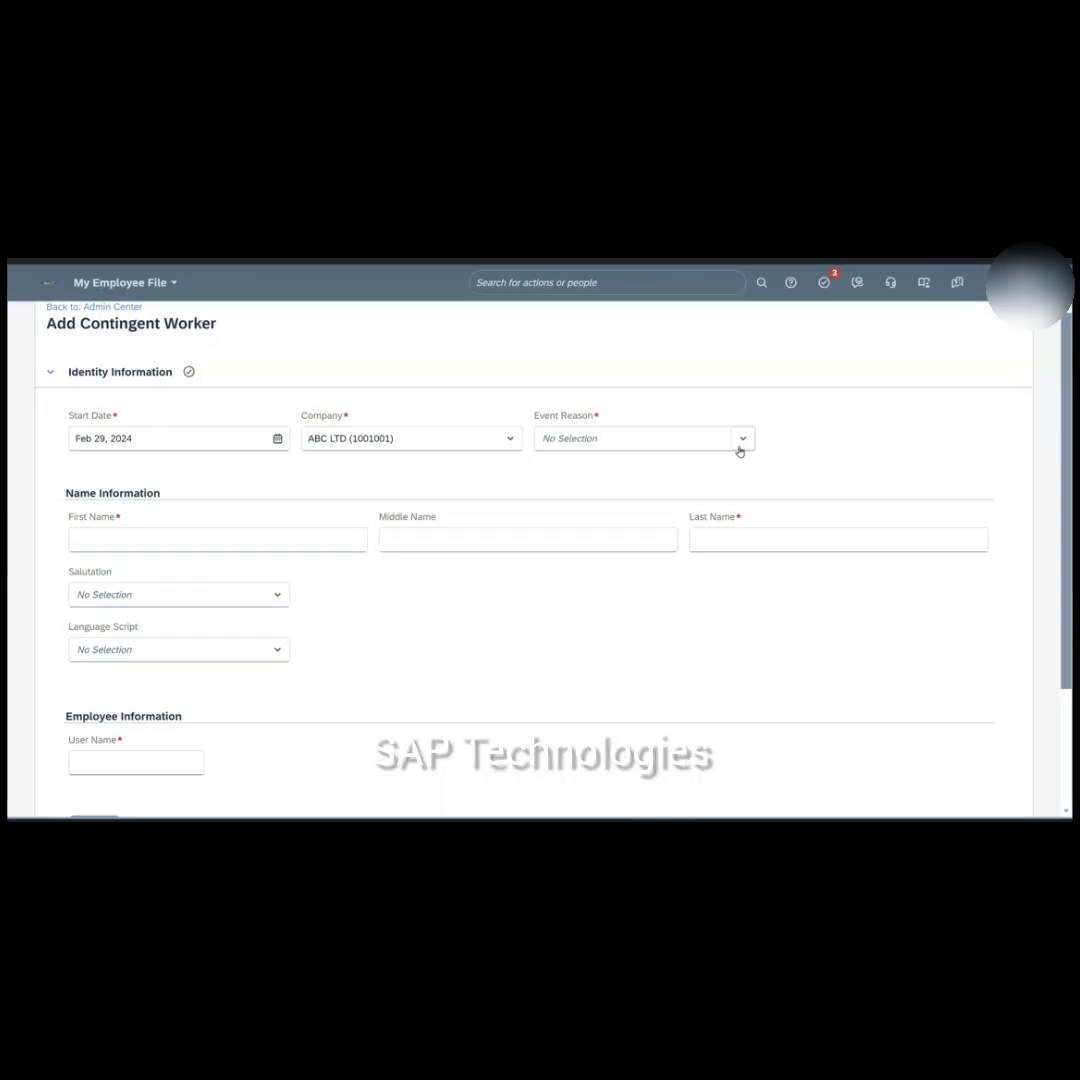
click(740, 449)
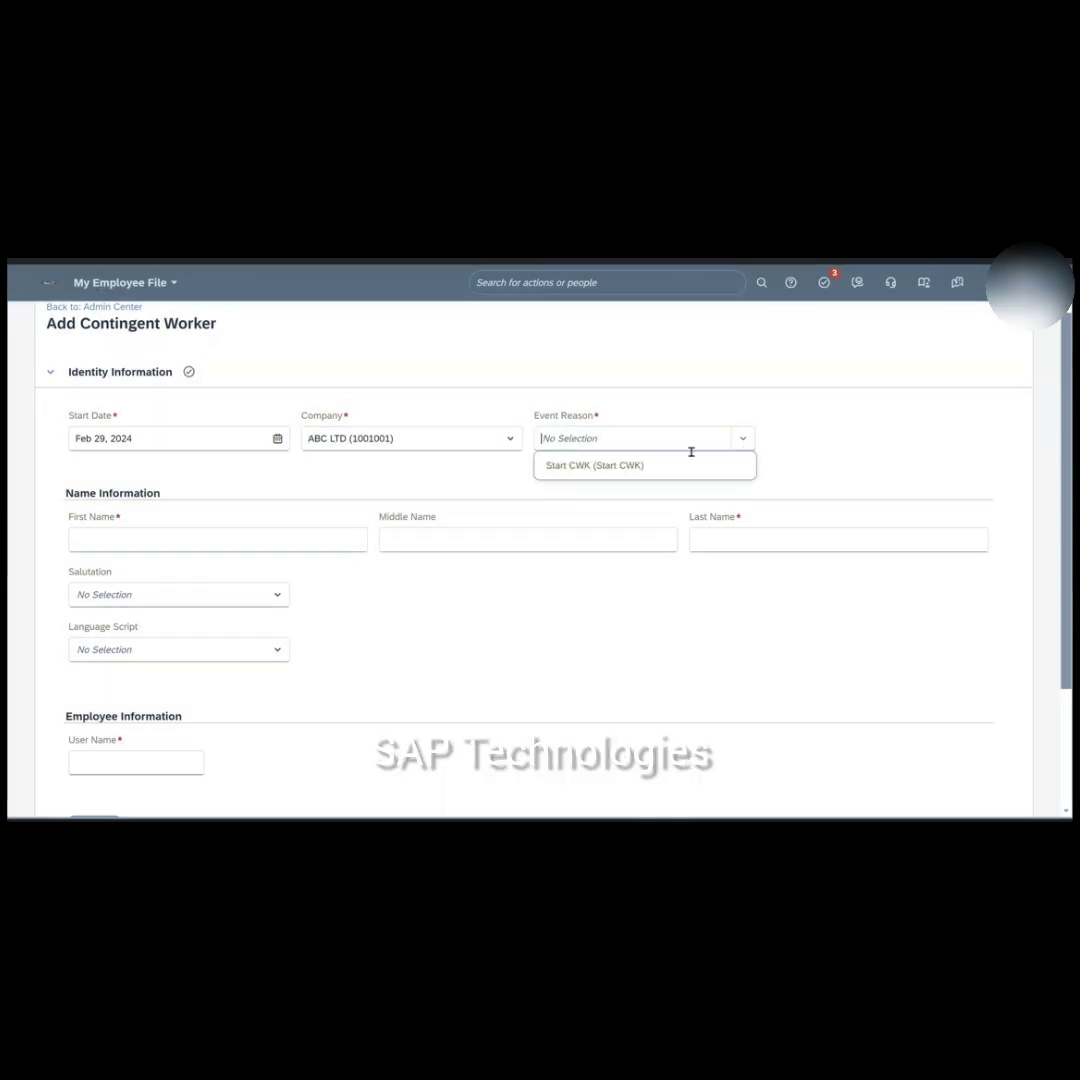
click(612, 471)
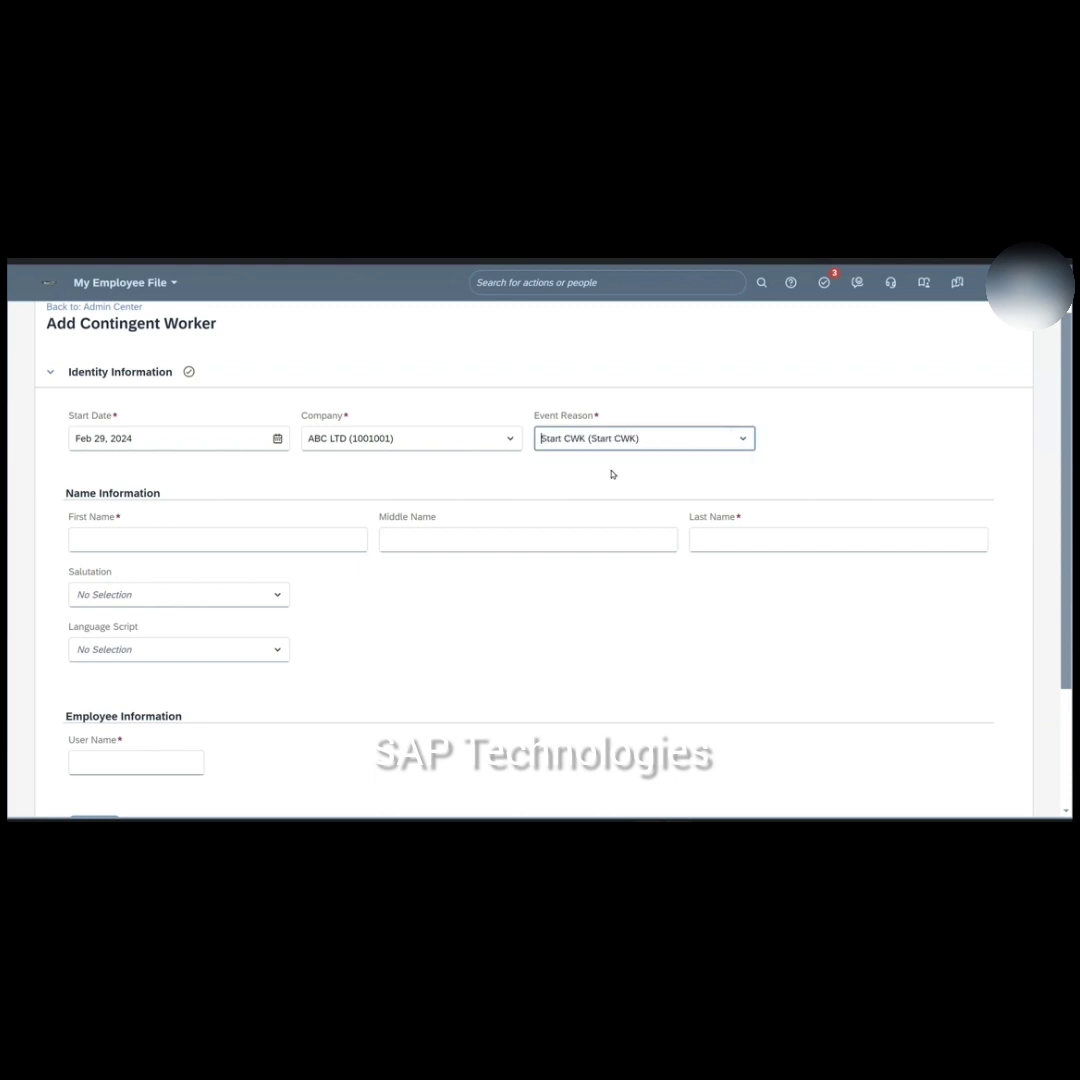
- Fill in the contingent worker's first name and last name under Name Information
click(174, 535)
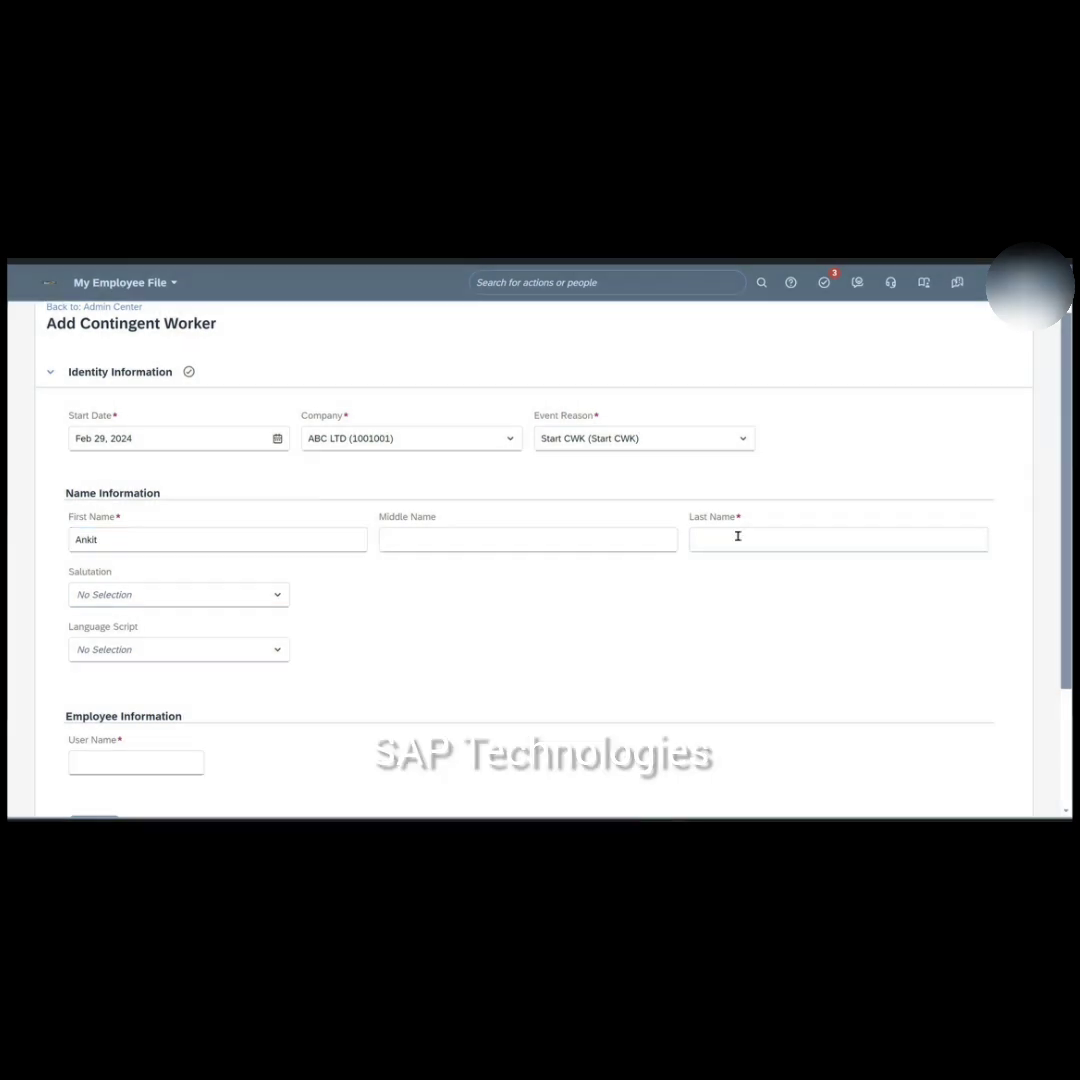
click(738, 537)
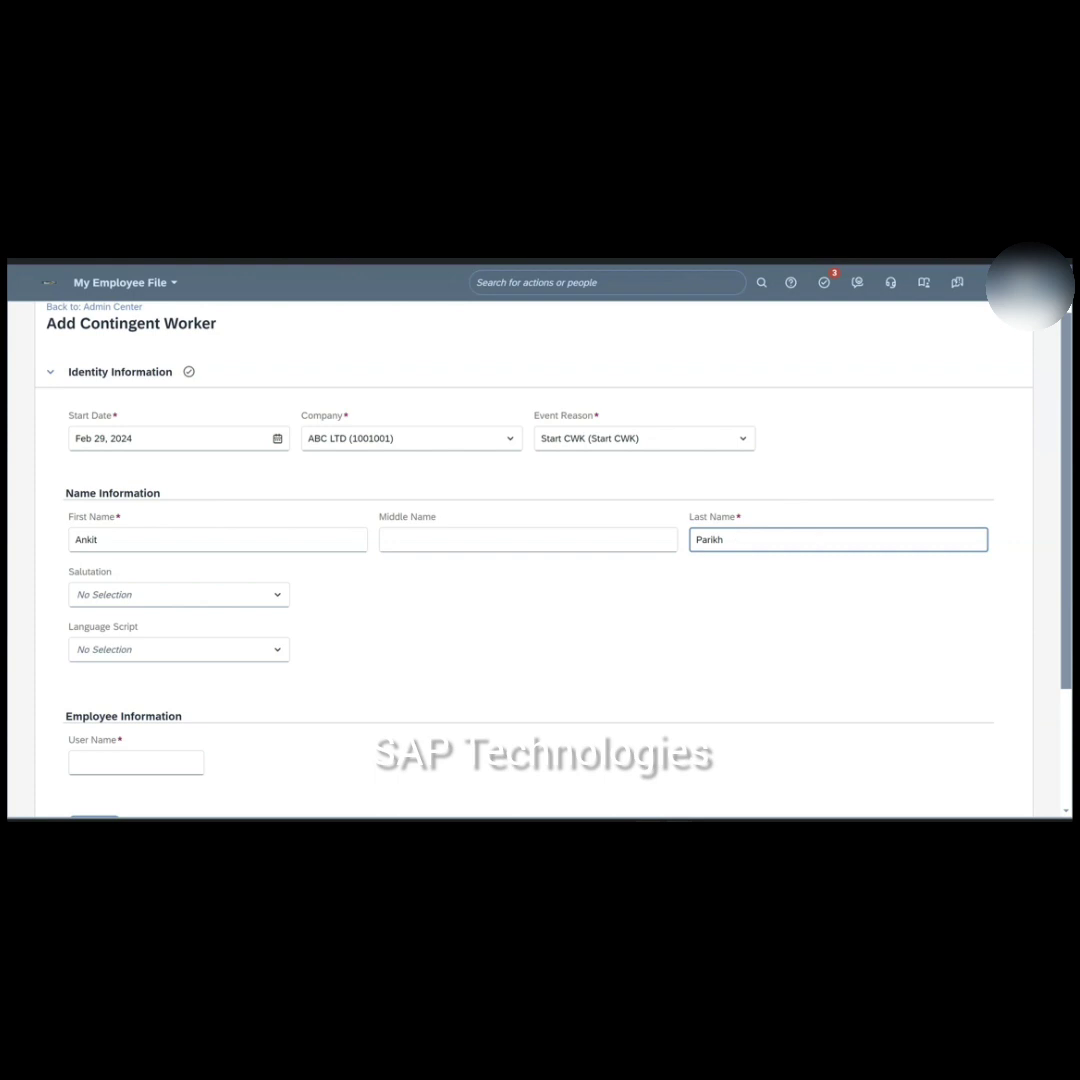
scroll(540, 560, down, 3)
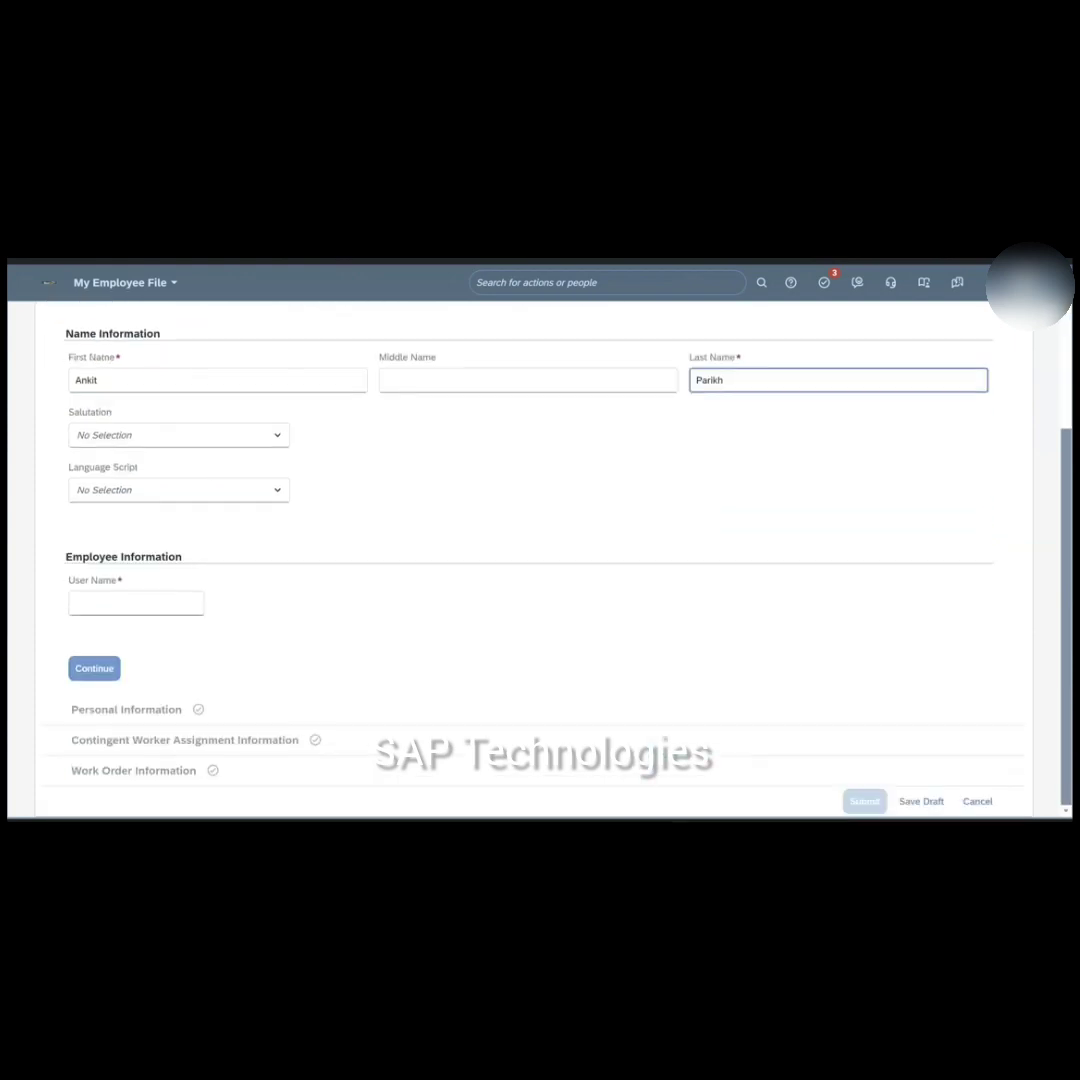
- Enter the contingent worker's user name under Employee Information and continue to Personal Information
click(155, 601)
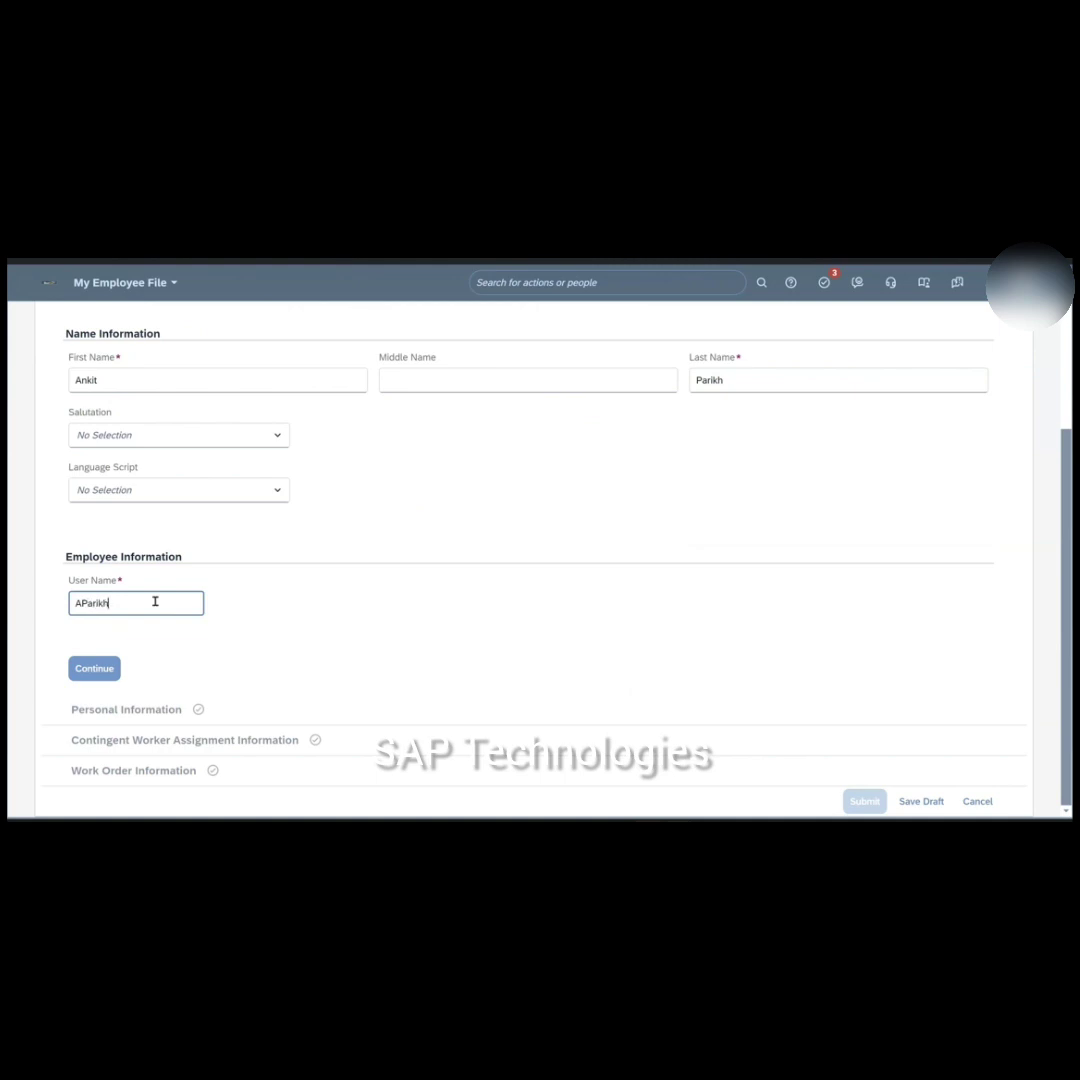
double_click(155, 601)
click(94, 670)
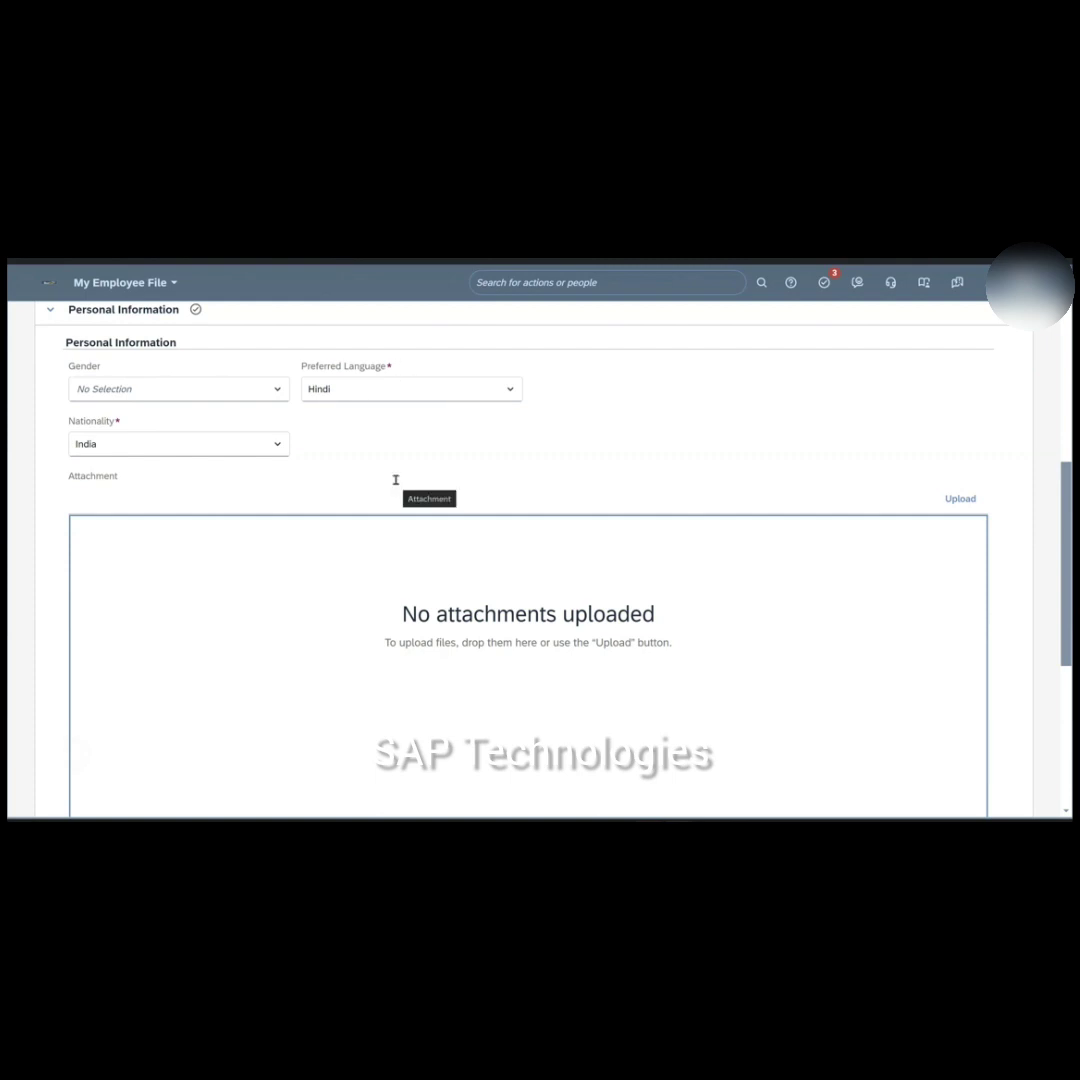
scroll(400, 478, down, 5)
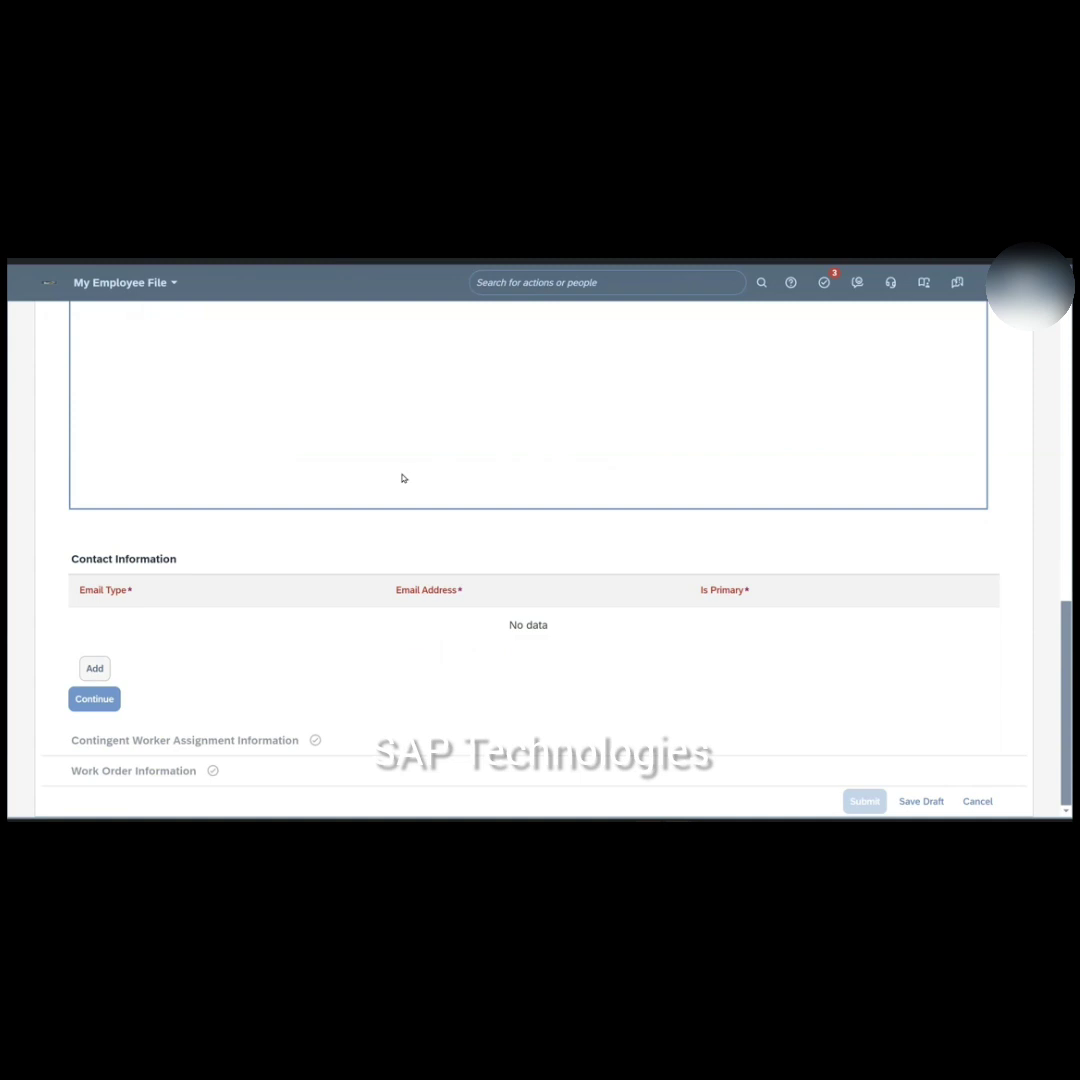
click(96, 699)
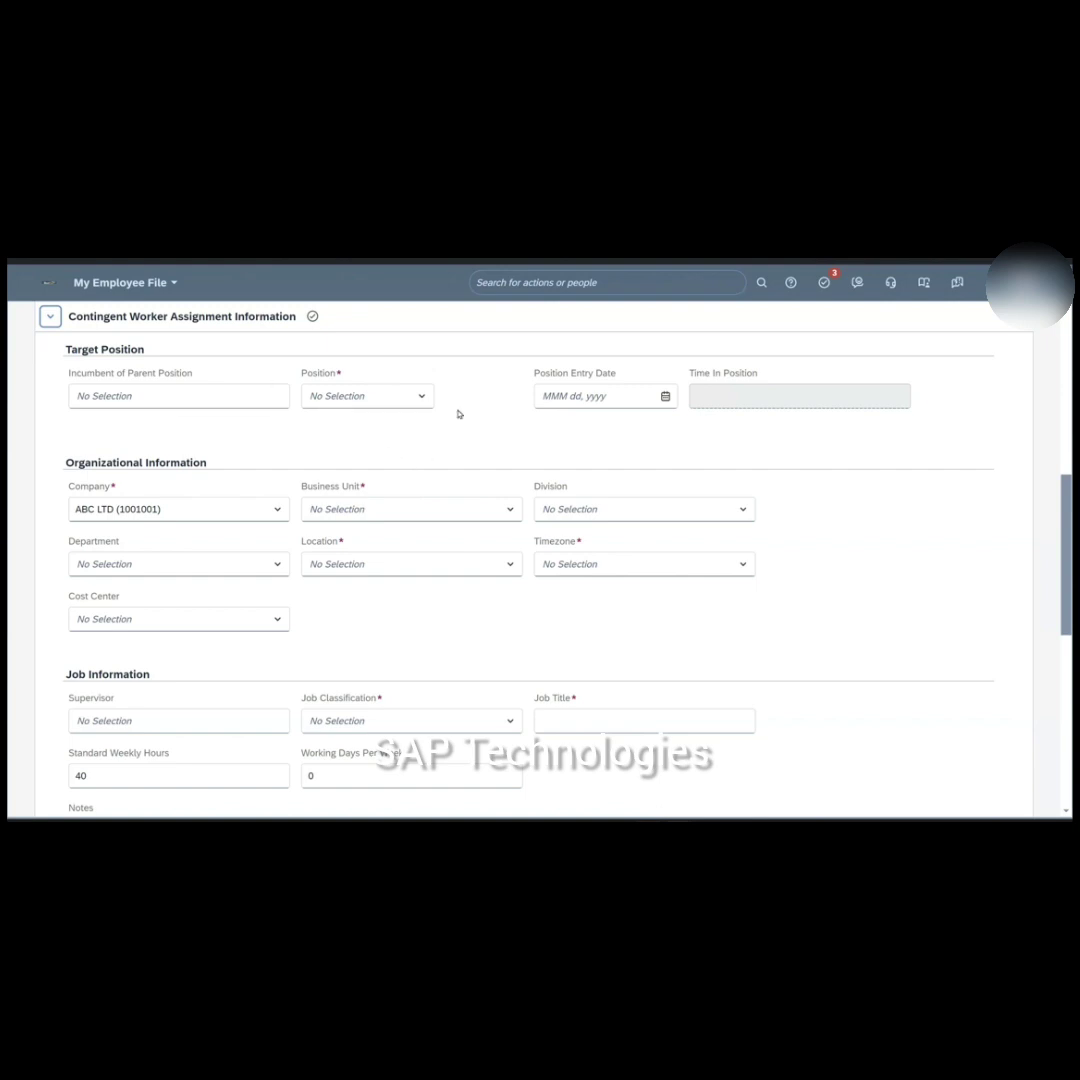
click(421, 400)
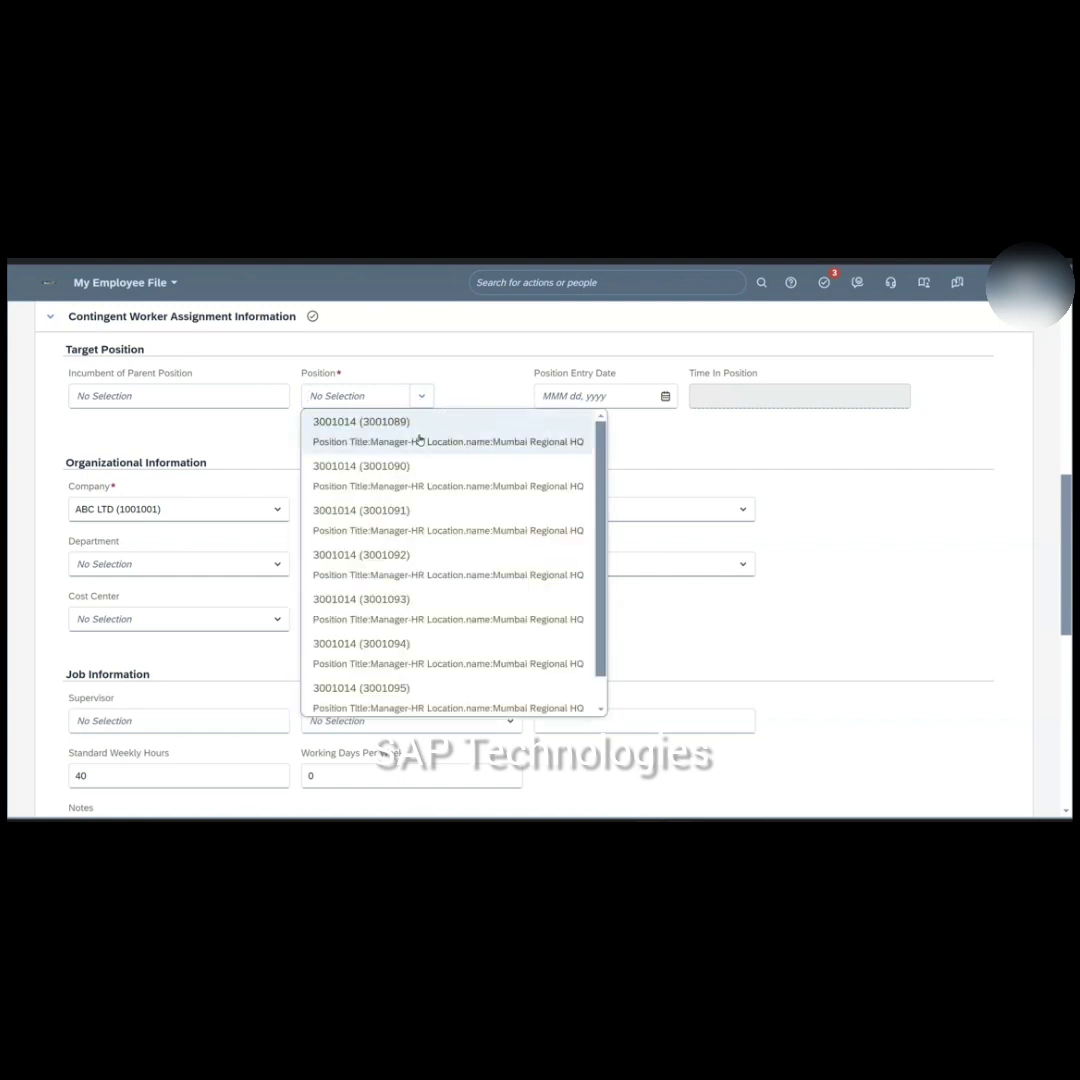
click(421, 440)
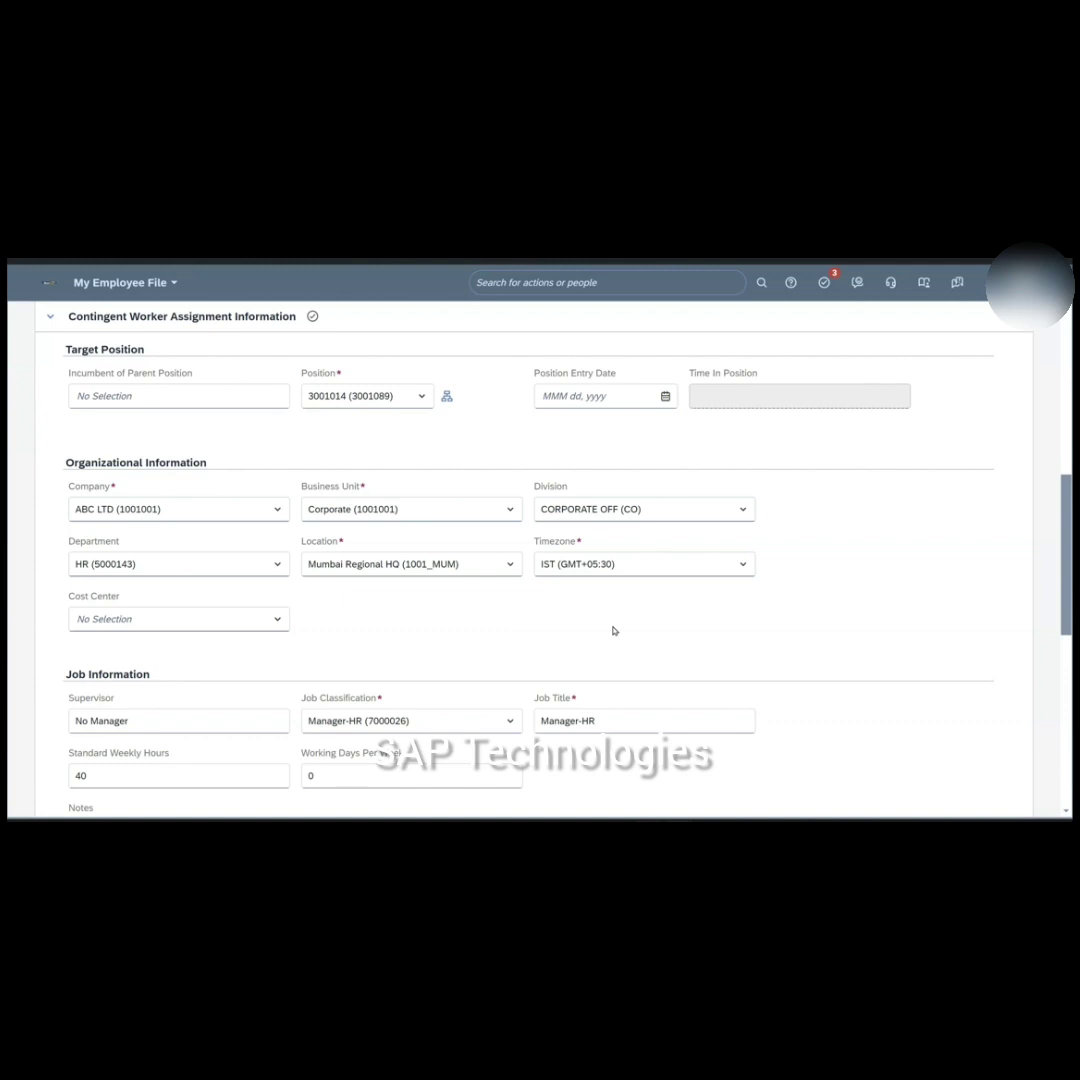
- Replace the supervisor under Job Information with the Manager-HR employee at Mumbai Regional HQ, CORPORATE OFF (CO)
scroll(616, 628, down, 5)
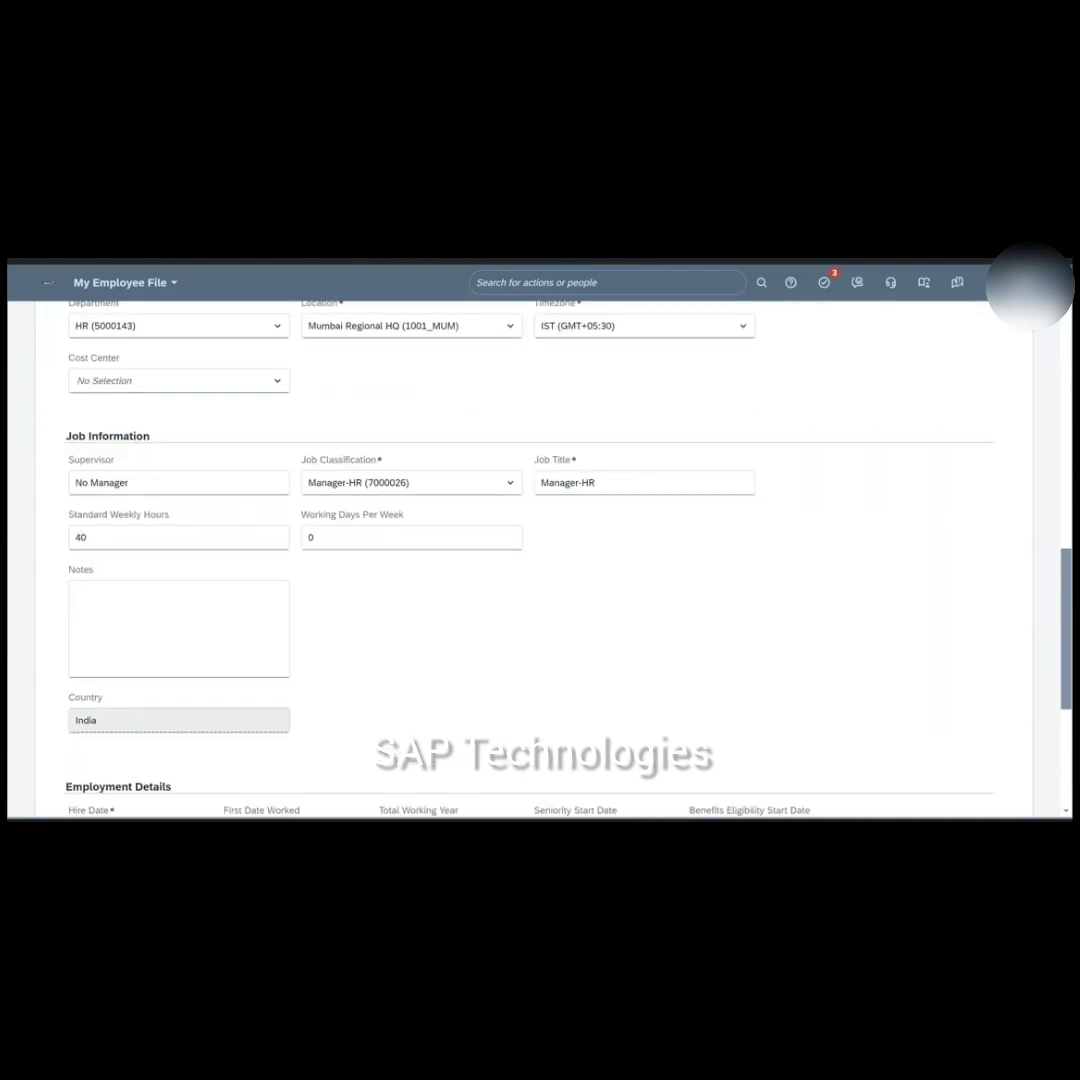
click(178, 490)
key(BackSpace)
key(BackSpace)
key(BackSpace)
key(BackSpace)
key(BackSpace)
key(BackSpace)
key(BackSpace)
key(BackSpace)
key(BackSpace)
click(779, 646)
click(176, 476)
text(mark d)
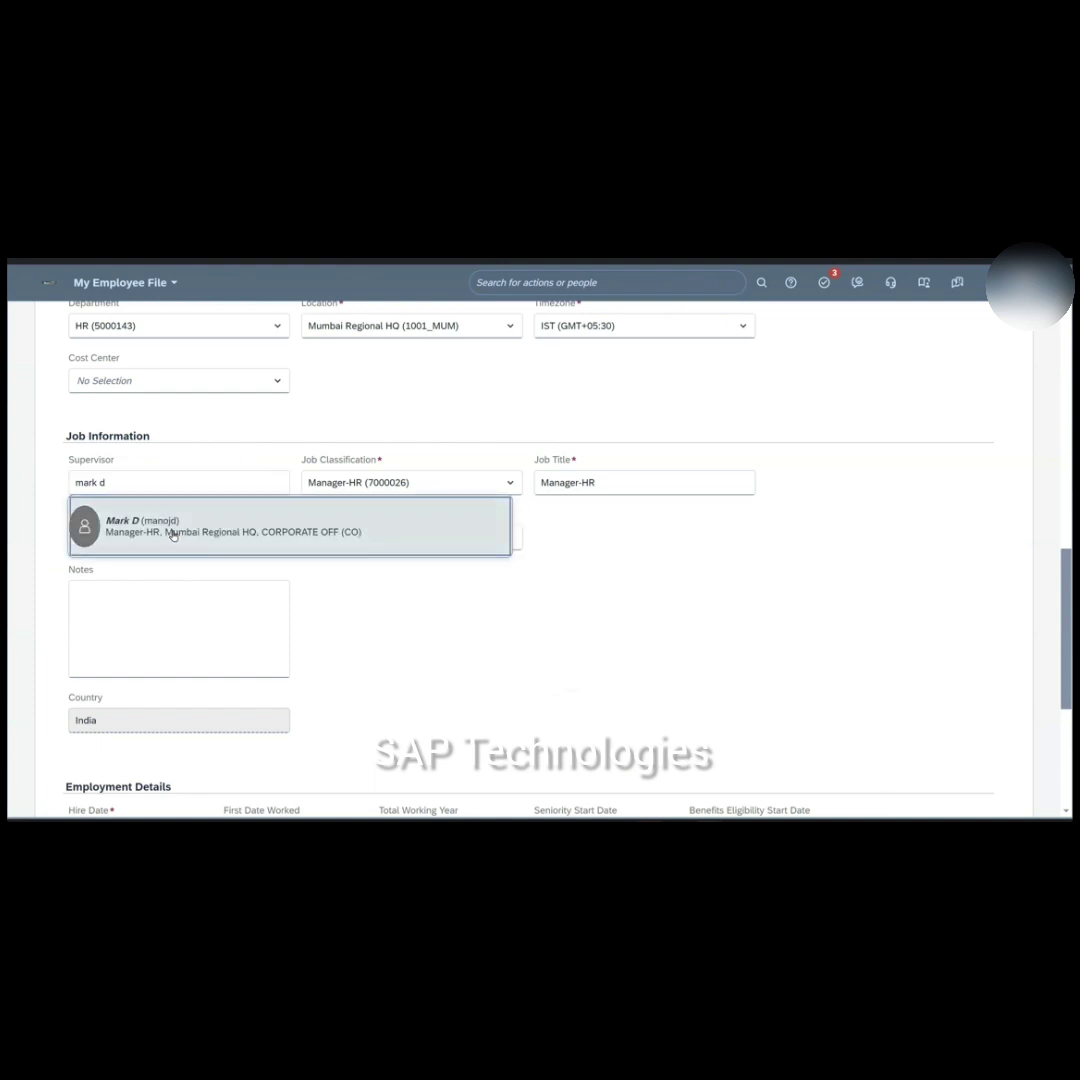
click(172, 530)
click(596, 633)
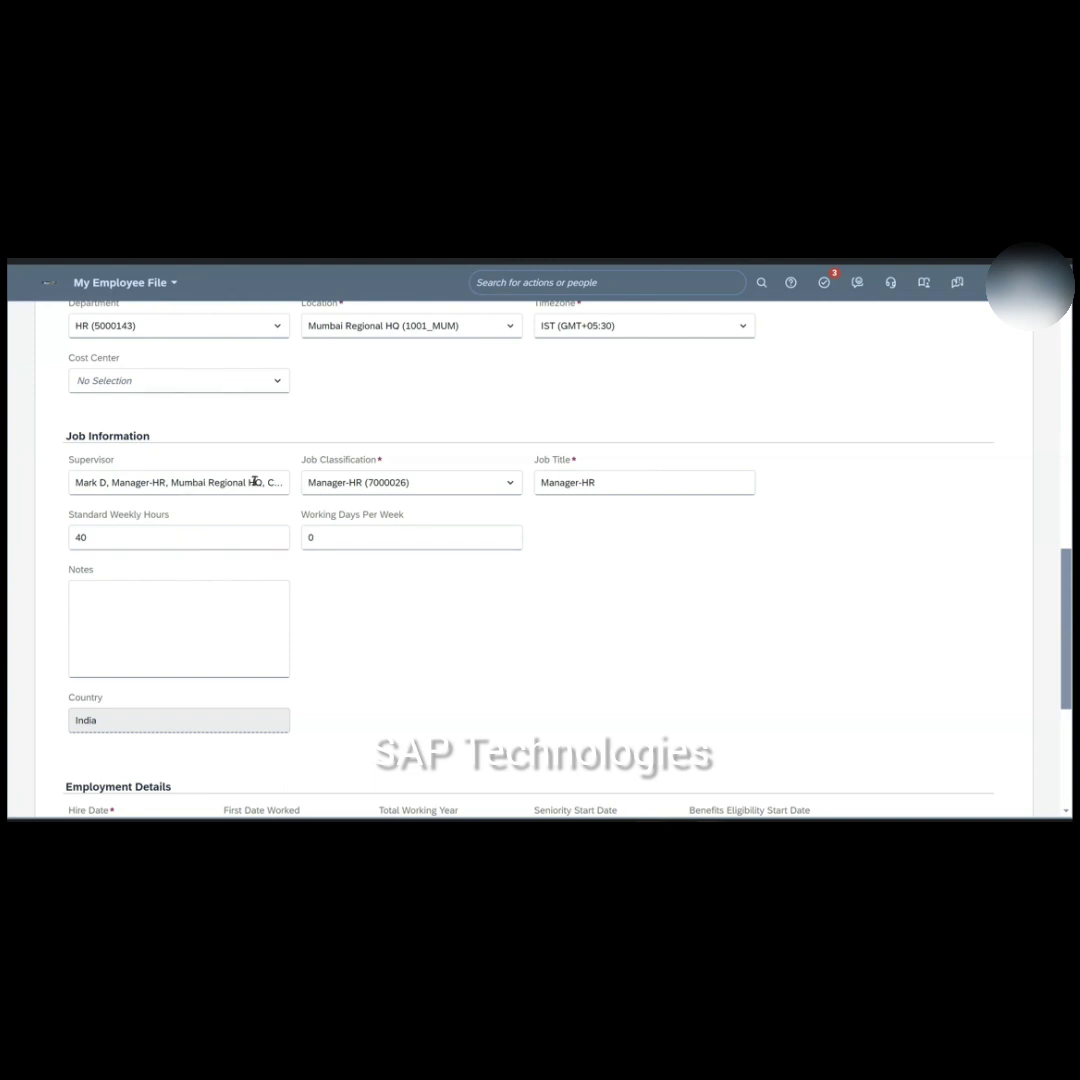
- Review the job information and employment details, and continue to Work Order Information
scroll(482, 540, down, 1)
scroll(248, 450, down, 2)
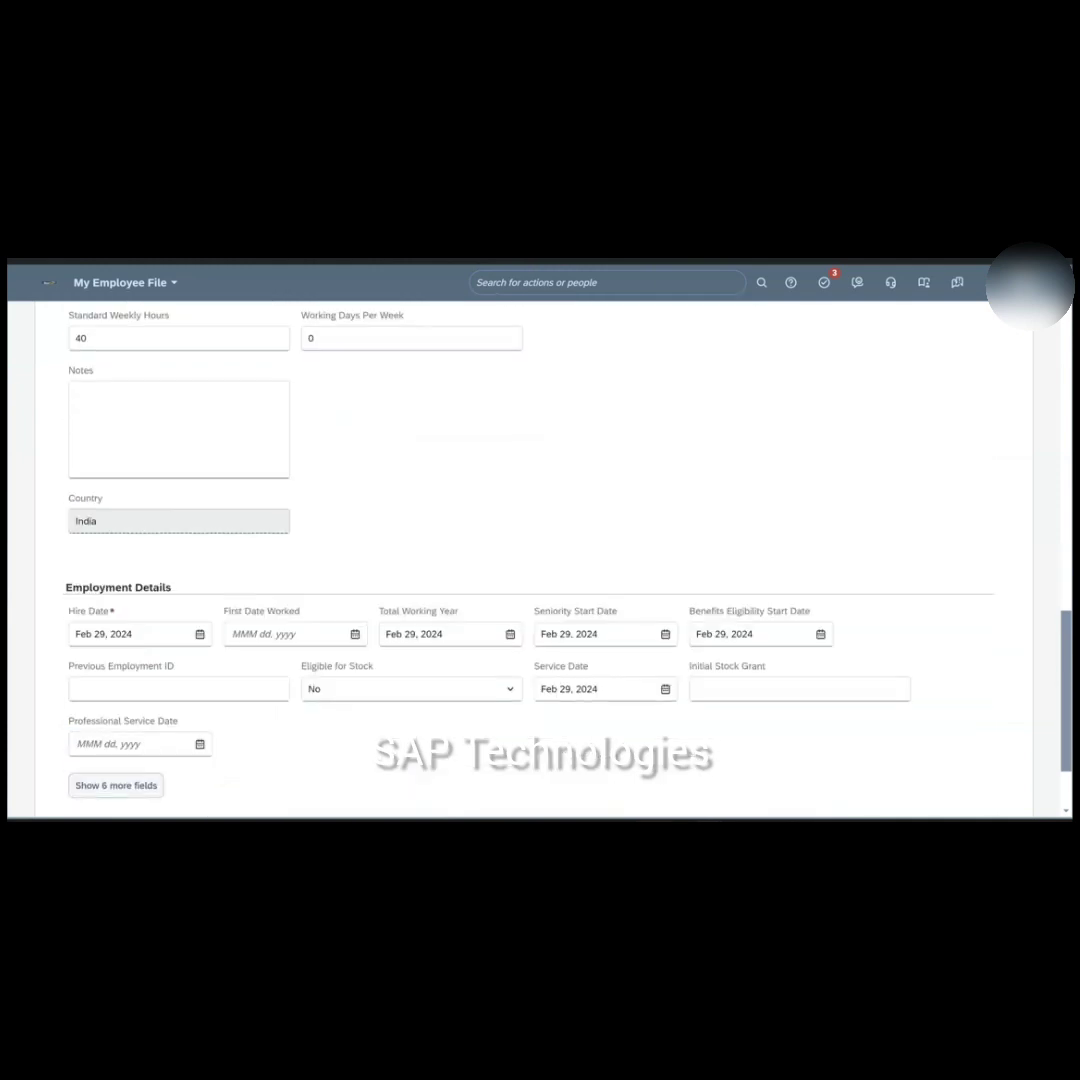
scroll(248, 376, up, 5)
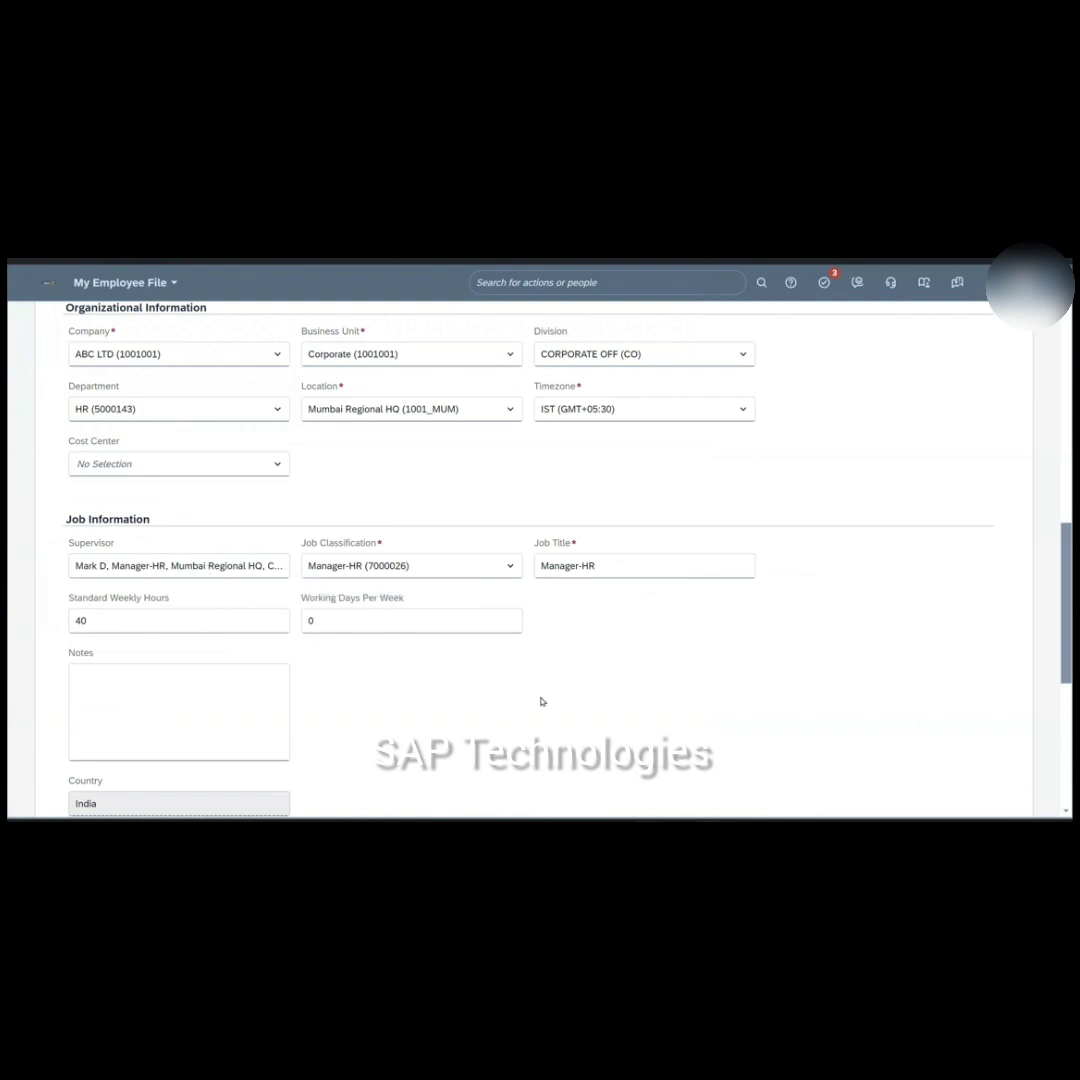
scroll(541, 701, down, 5)
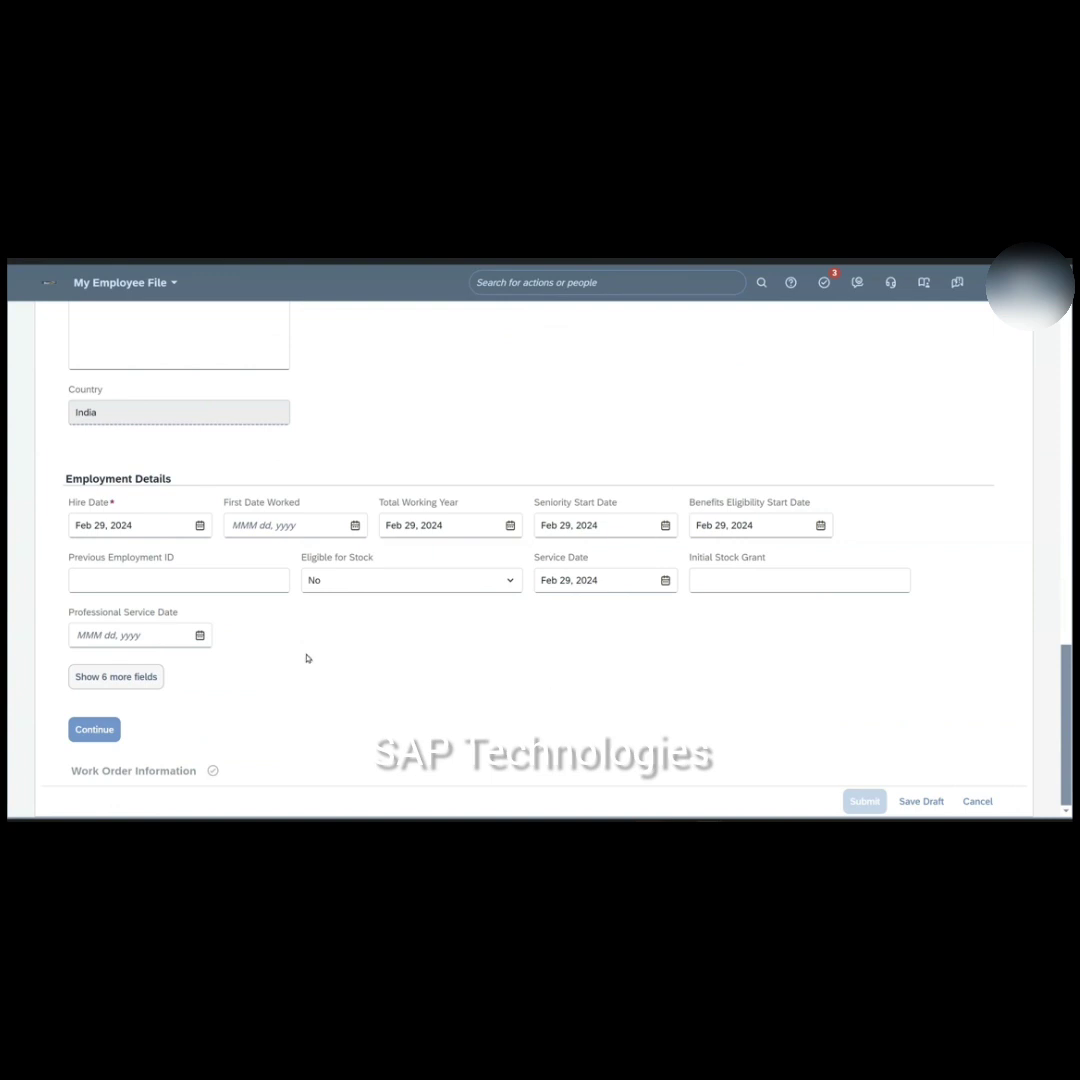
click(100, 732)
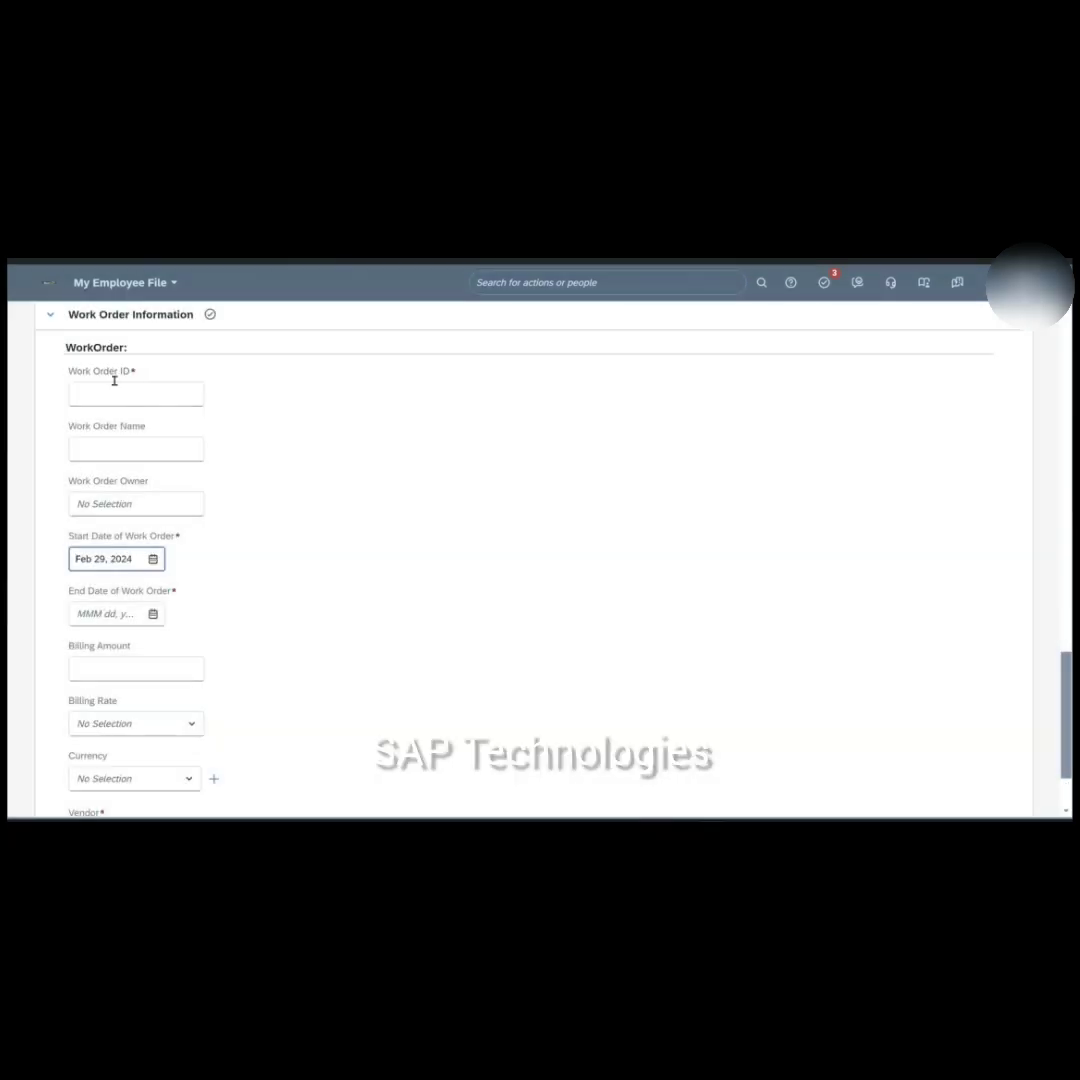
- Fill in the work order ID and name, set the end date to Feb 27, 2025 and the vendor to Kelly Services (KELLY), and submit the hire
click(153, 393)
text(278364827)
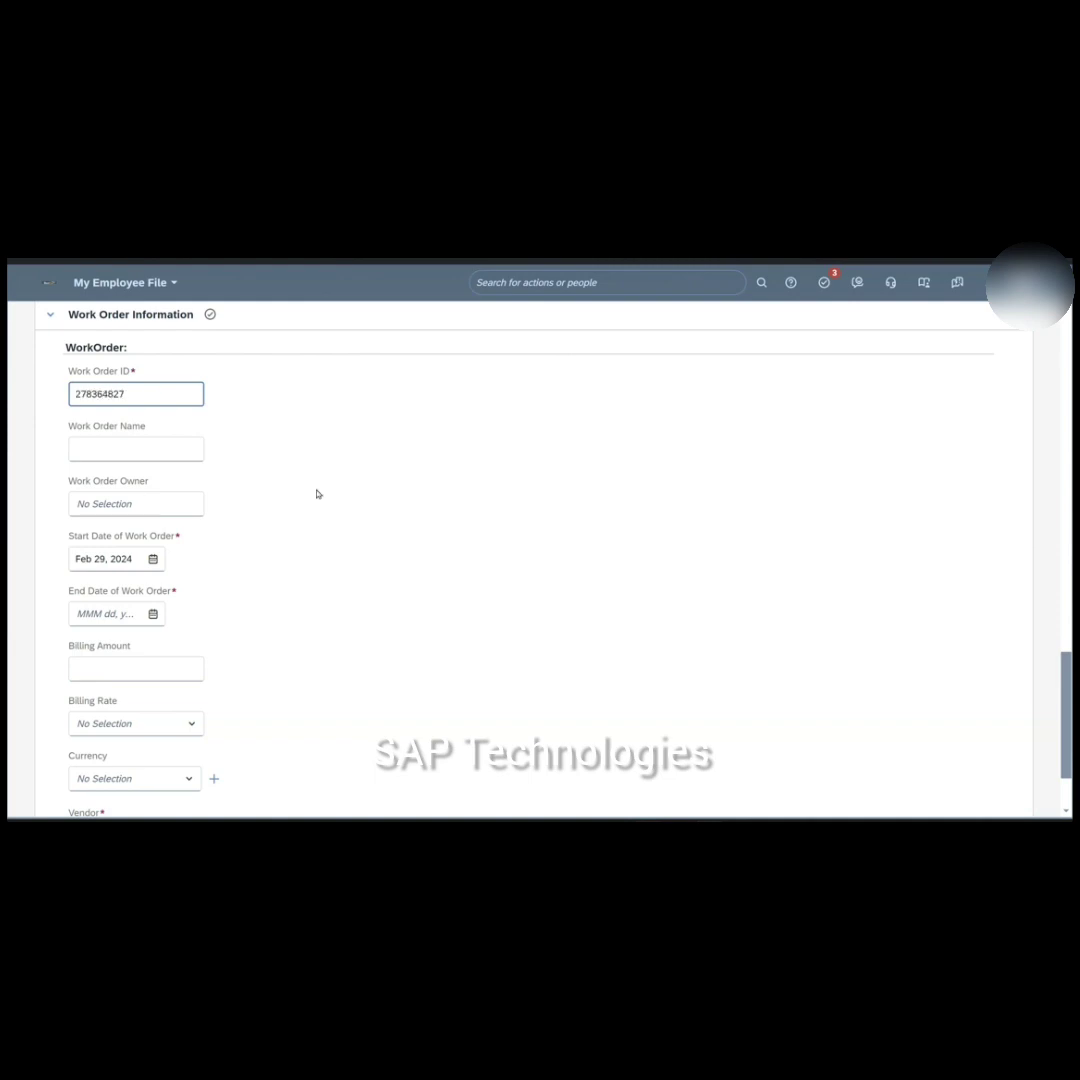
click(254, 541)
scroll(415, 644, down, 3)
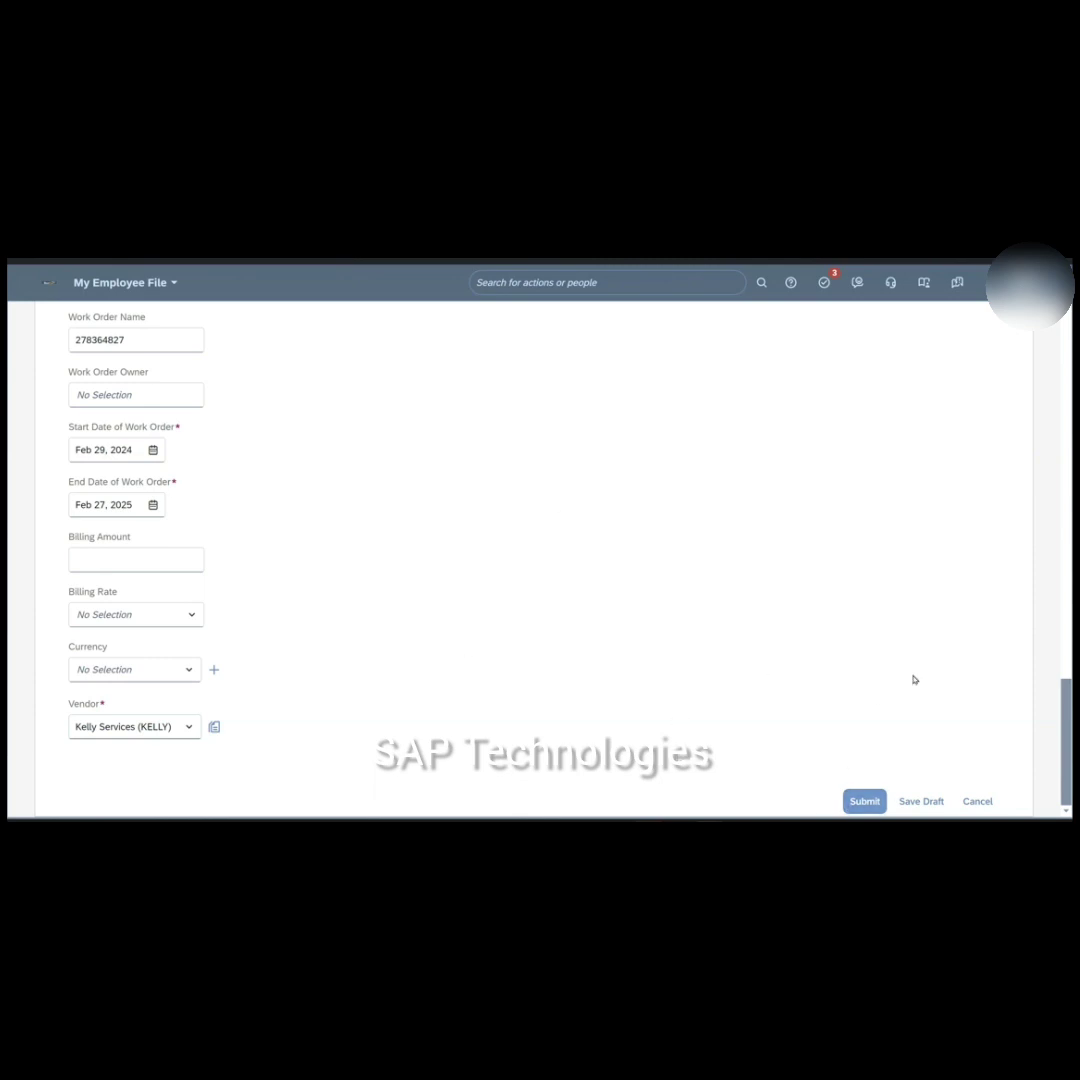
click(865, 801)
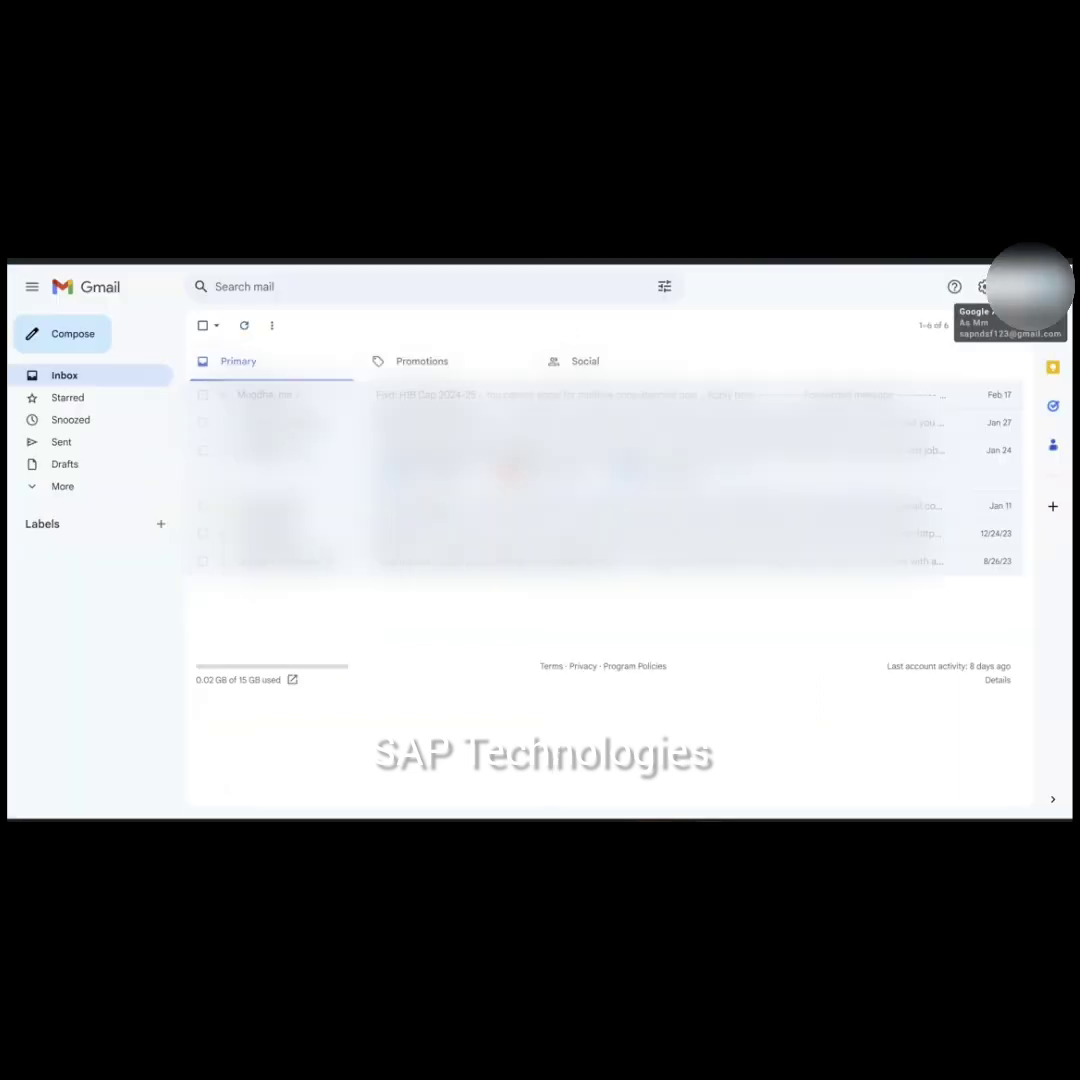
- Switch to Gmail, refresh the supervisor's inbox and open the "New Joinee - Contingent Worker hire" email
click(244, 325)
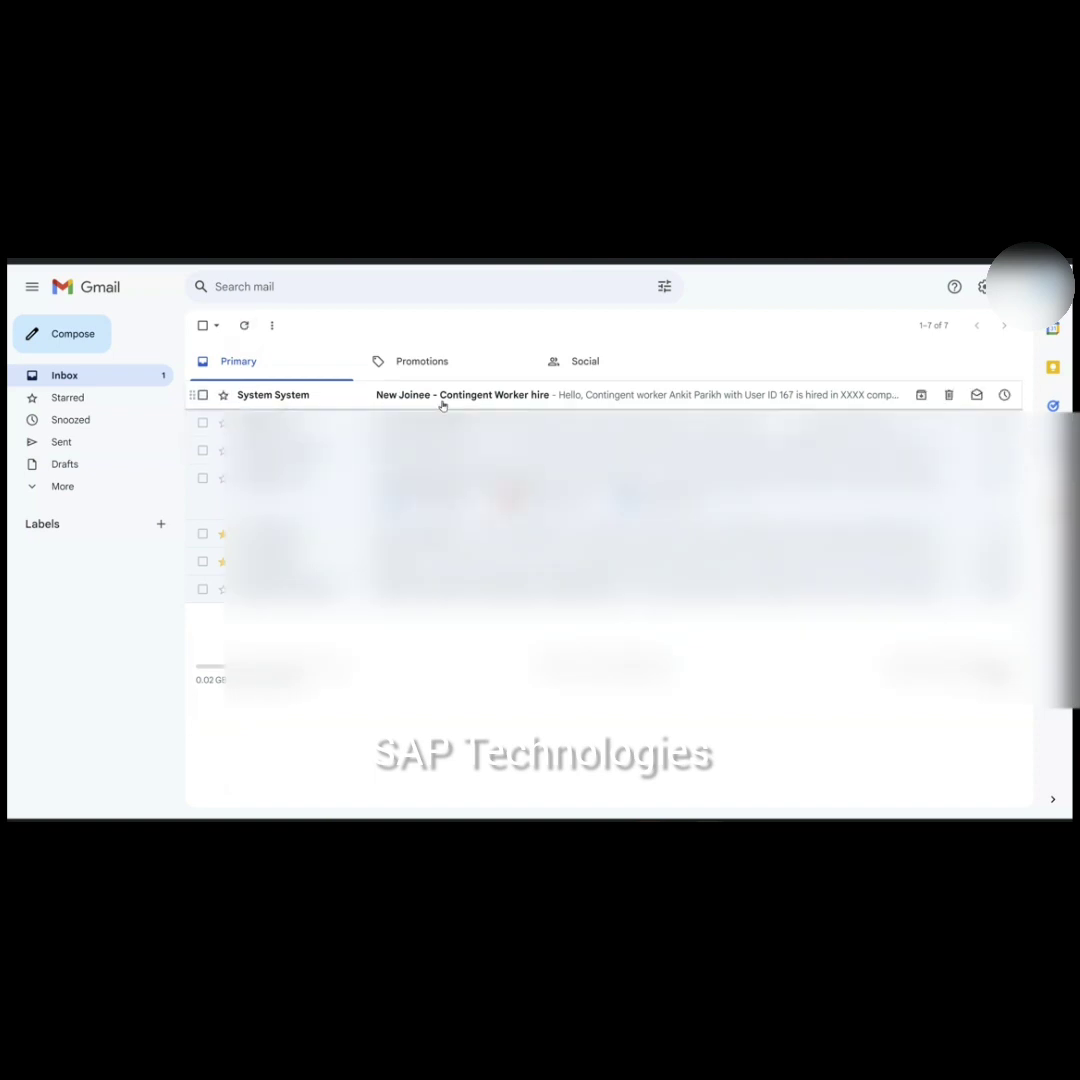
click(443, 400)
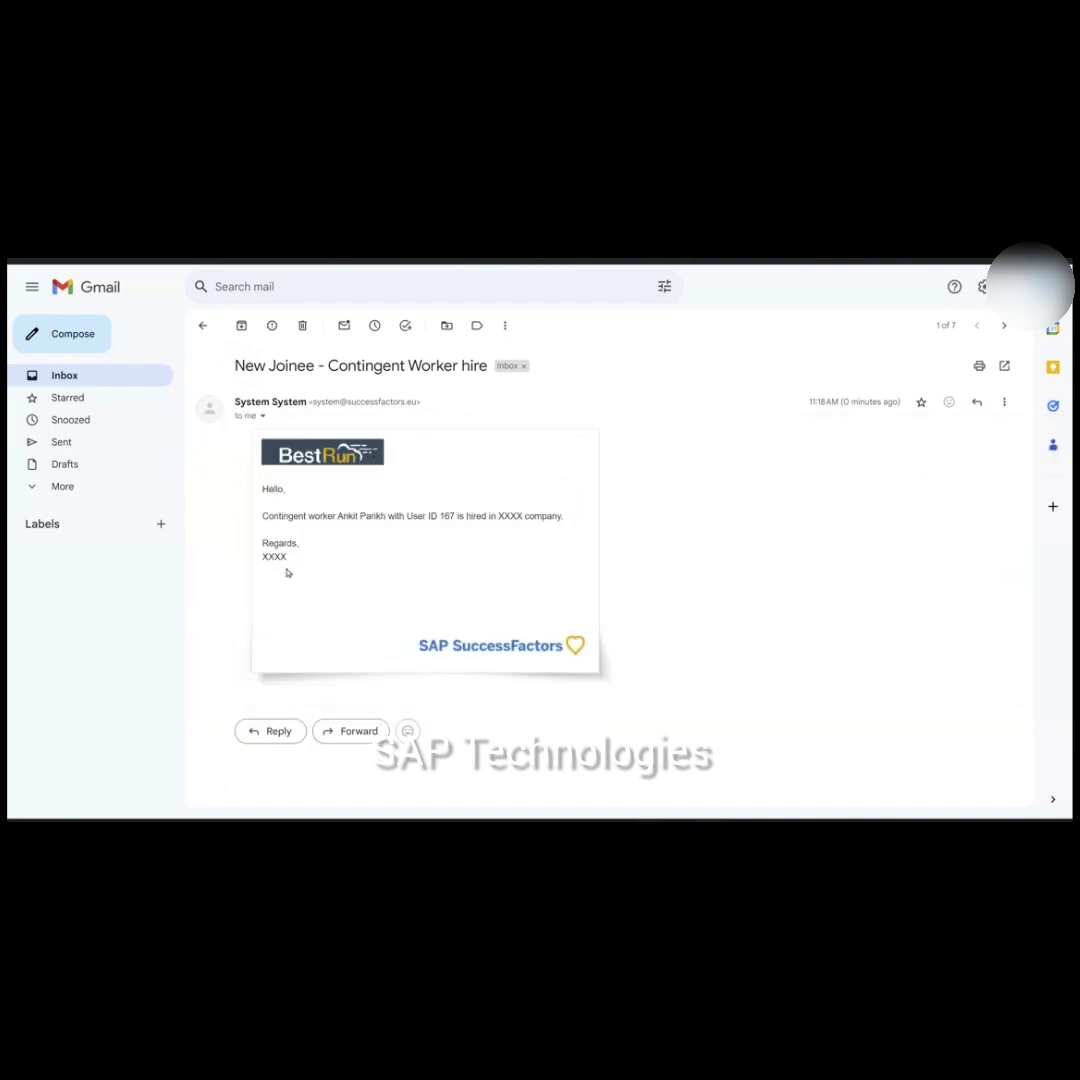